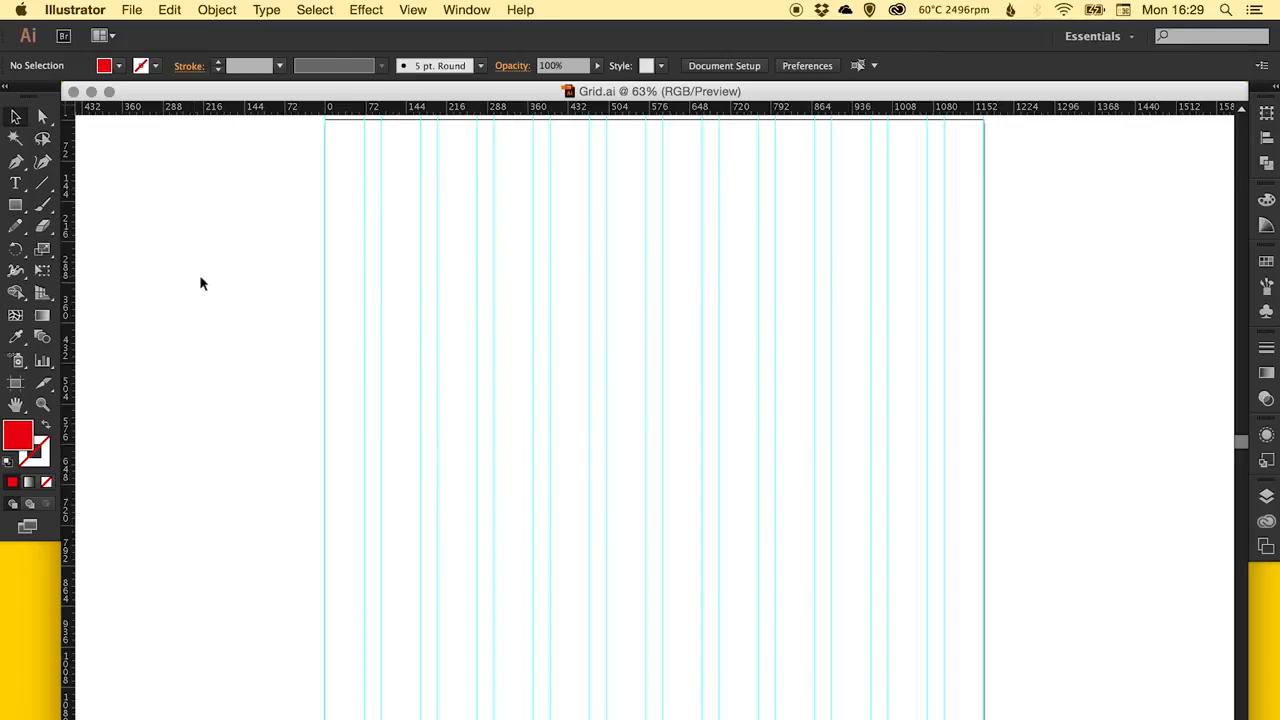
# Draw a red rectangle about 365 px high and stretch it across the full 1170 px width of the grid.
pyautogui.click(19, 209)
pyautogui.moveTo(286, 196); pyautogui.dragTo(718, 400)
pyautogui.press('v')
pyautogui.moveTo(348, 268); pyautogui.dragTo(417, 260)
pyautogui.moveTo(760, 281); pyautogui.dragTo(966, 266)
pyautogui.click(413, 10)
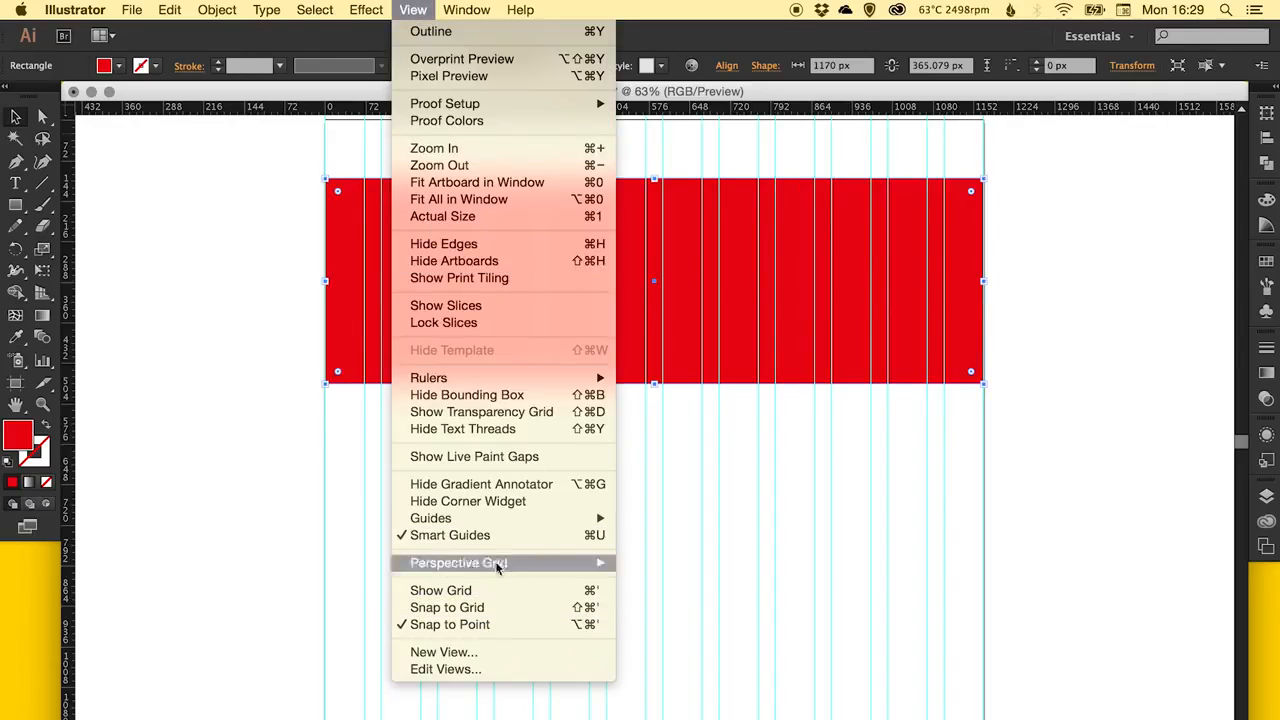
pyautogui.click(1064, 260)
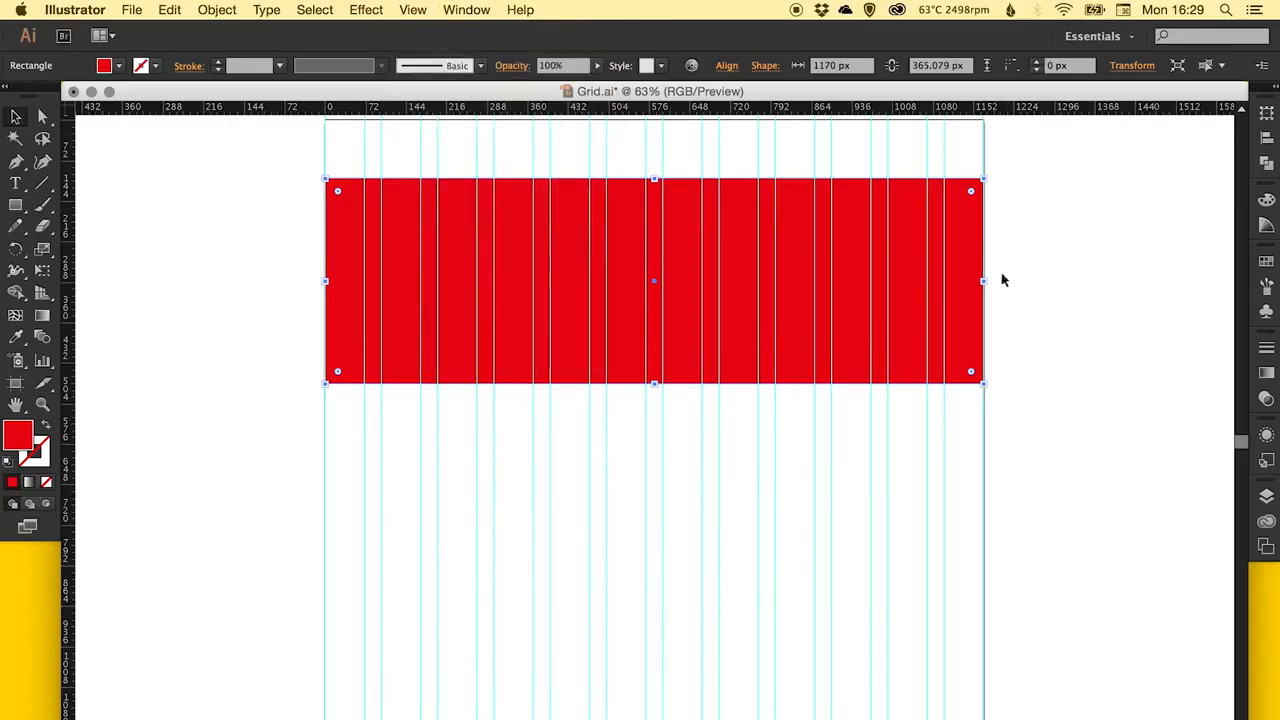
pyautogui.click(1000, 277)
# Move the red rectangle up near the artboard's top and stretch its height to about 421 px.
pyautogui.moveTo(455, 240); pyautogui.dragTo(456, 214)
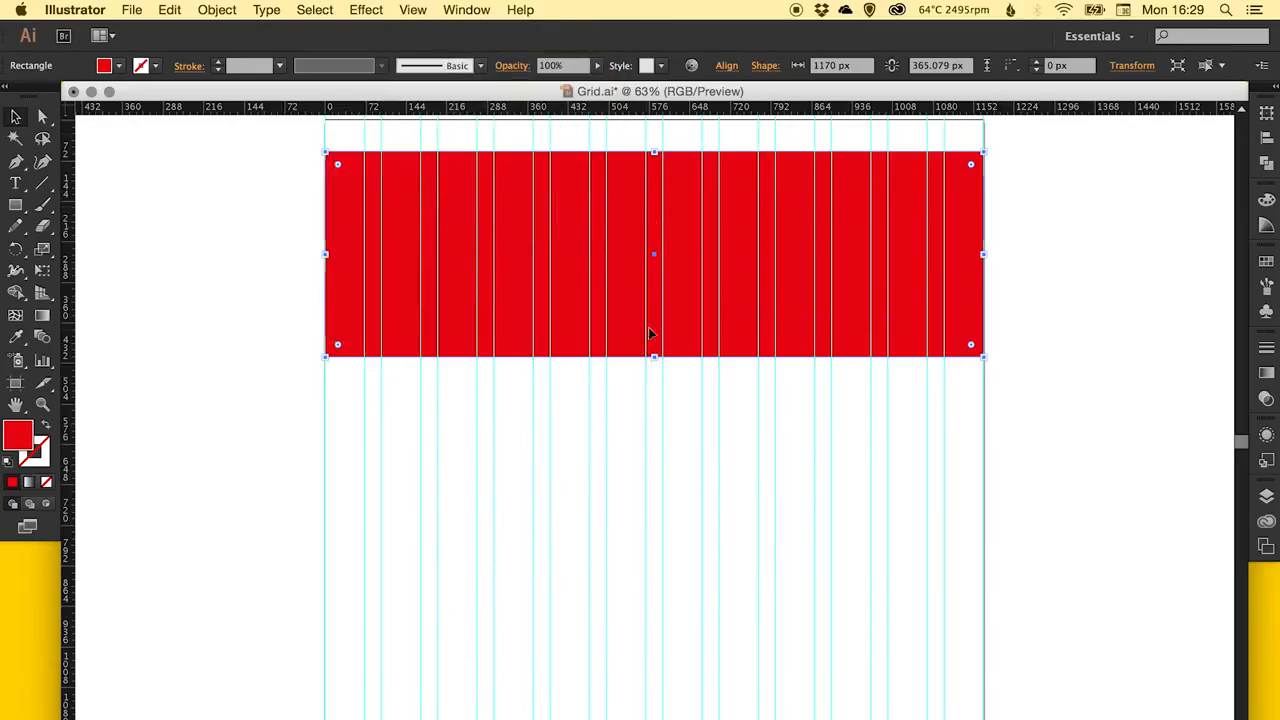
pyautogui.moveTo(655, 356); pyautogui.dragTo(655, 388)
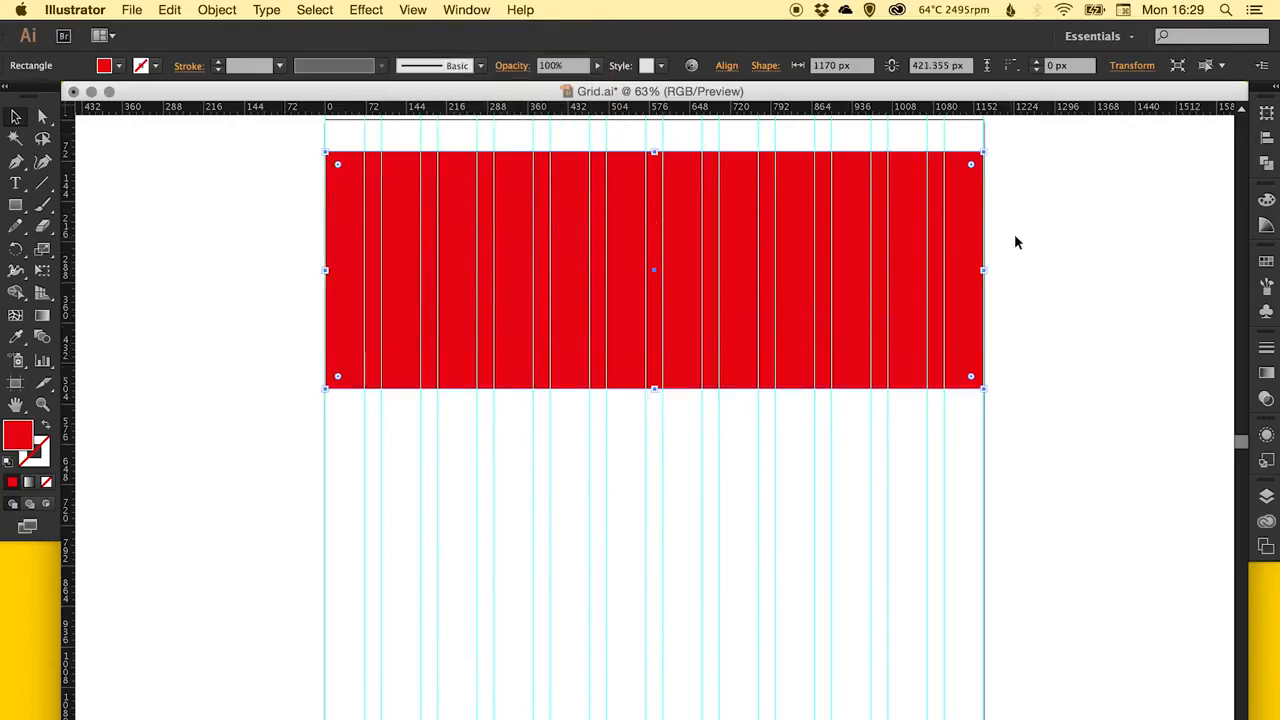
pyautogui.click(1014, 243)
pyautogui.moveTo(620, 217); pyautogui.dragTo(621, 210)
# Create a rectangle 1170 px wide and 50 px high for the top bar.
pyautogui.click(15, 205)
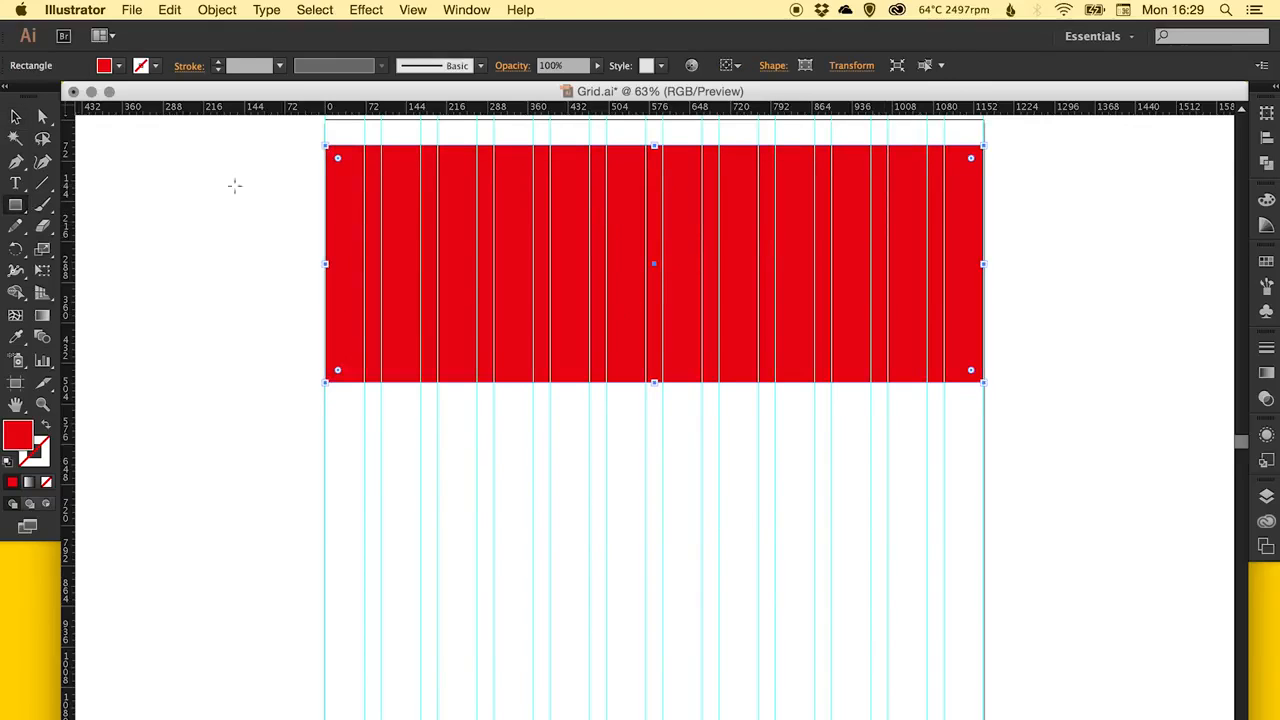
pyautogui.click(424, 206)
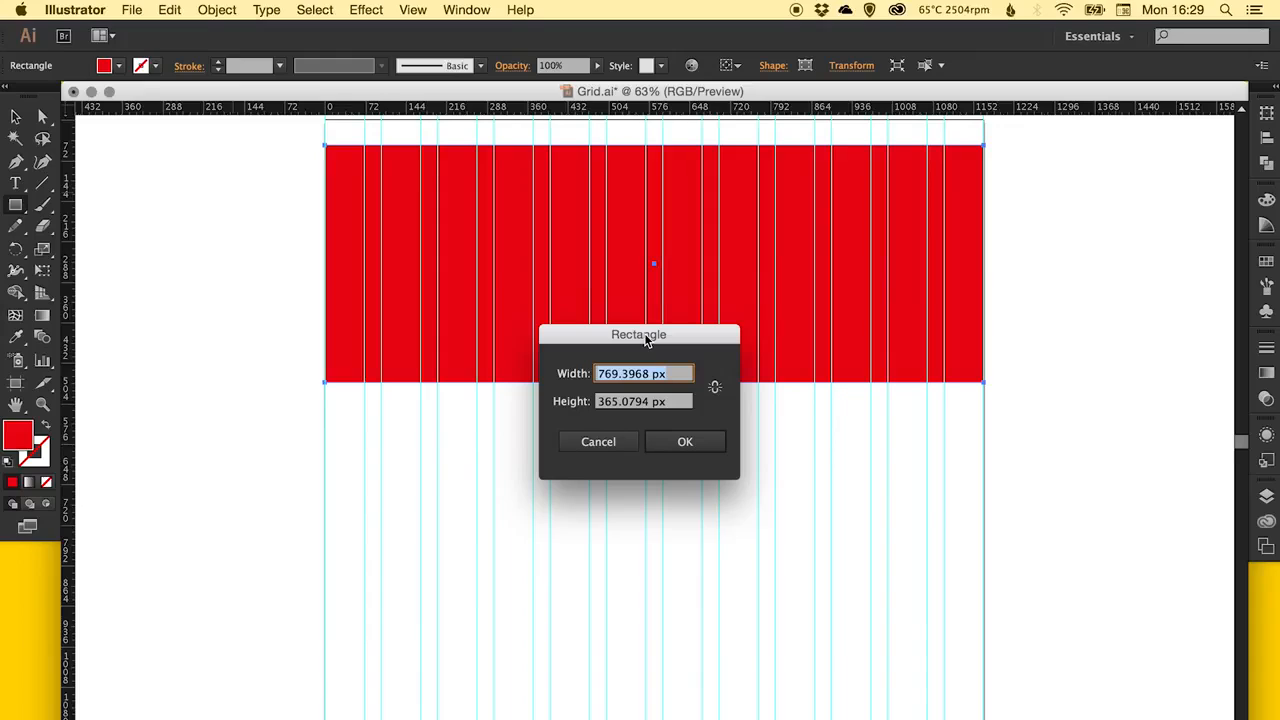
pyautogui.write('1170')
pyautogui.press('Tab')
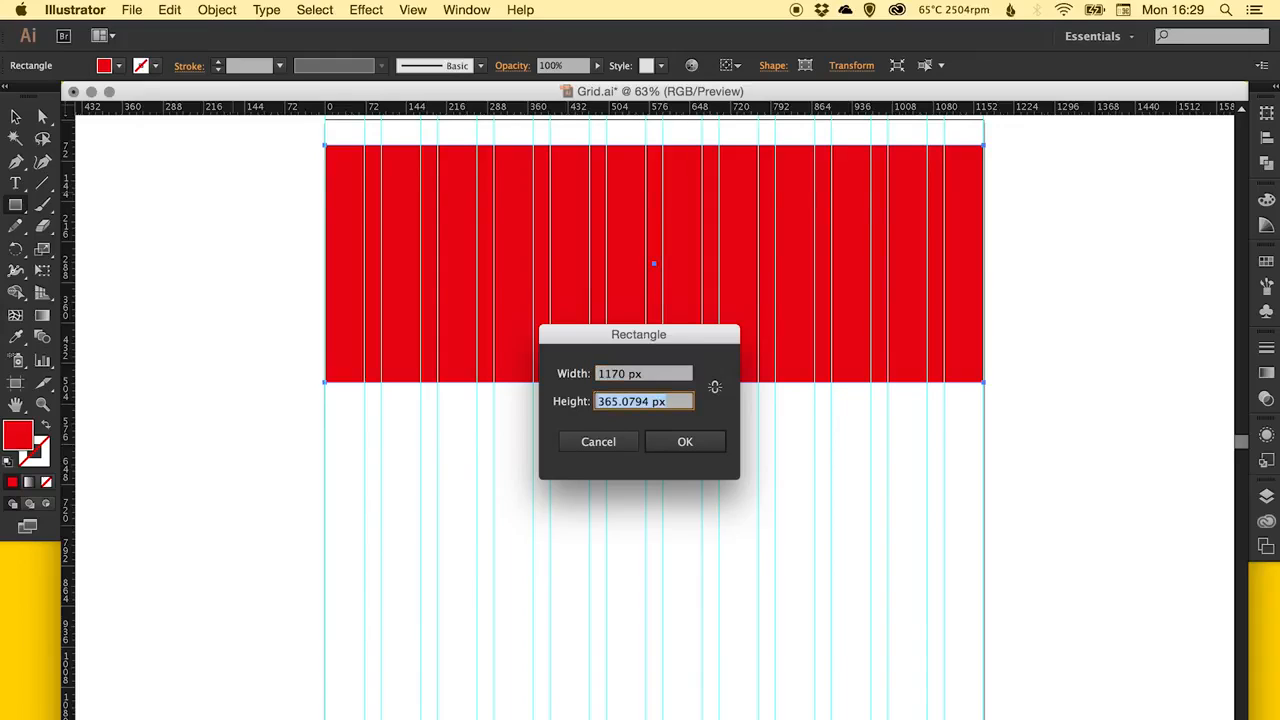
pyautogui.write('50')
pyautogui.press('Return')
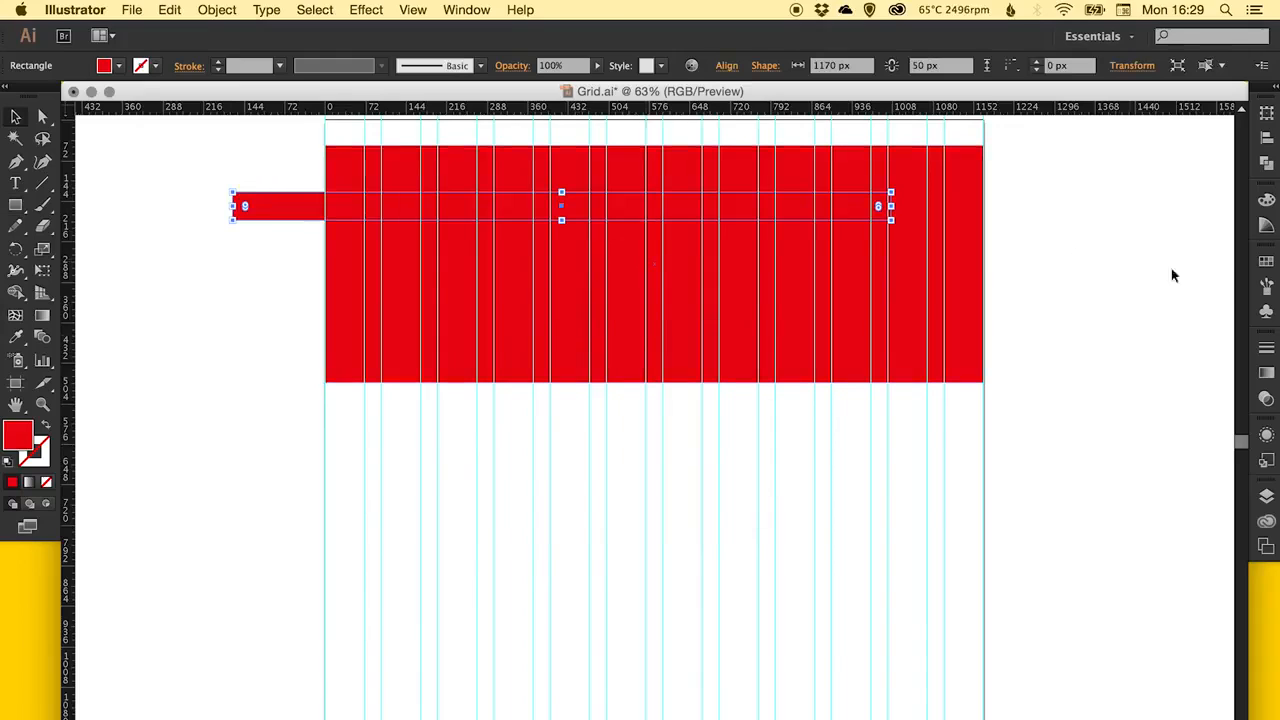
# Fill the new bar yellow and place it at the artboard's top edge, spanning the whole grid.
pyautogui.click(1266, 261)
pyautogui.click(1107, 305)
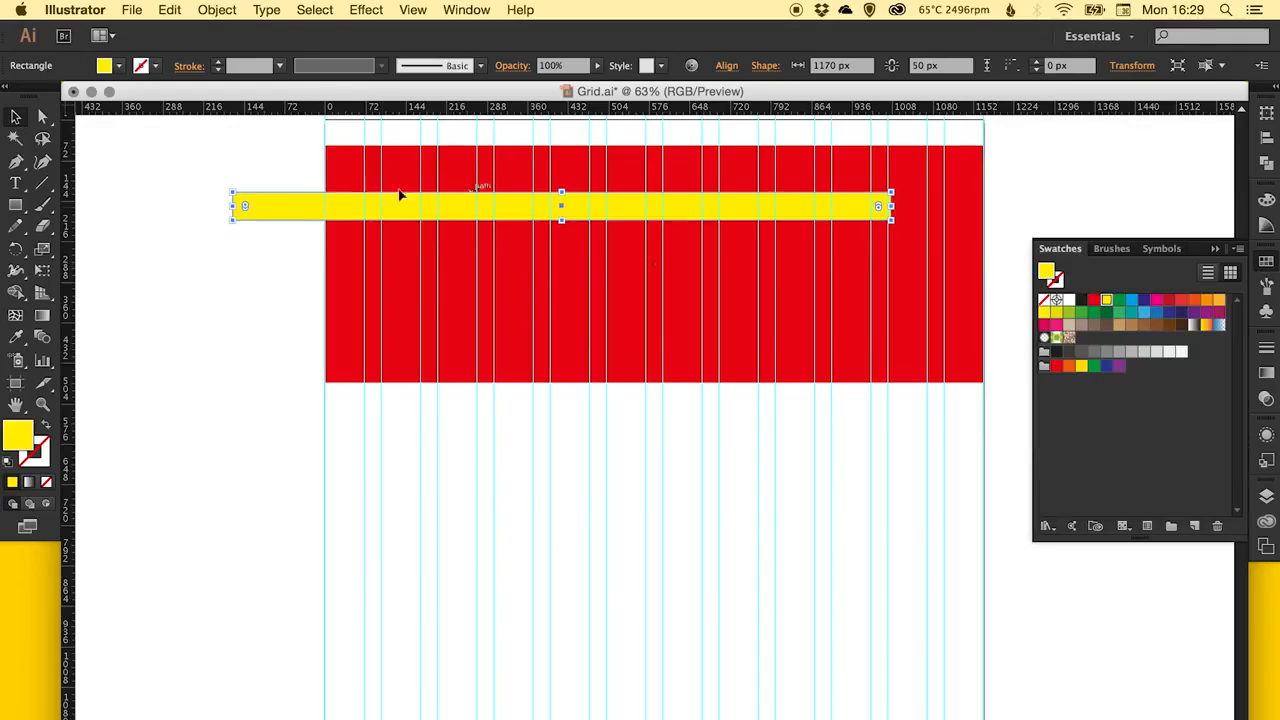
pyautogui.moveTo(289, 209); pyautogui.dragTo(378, 145)
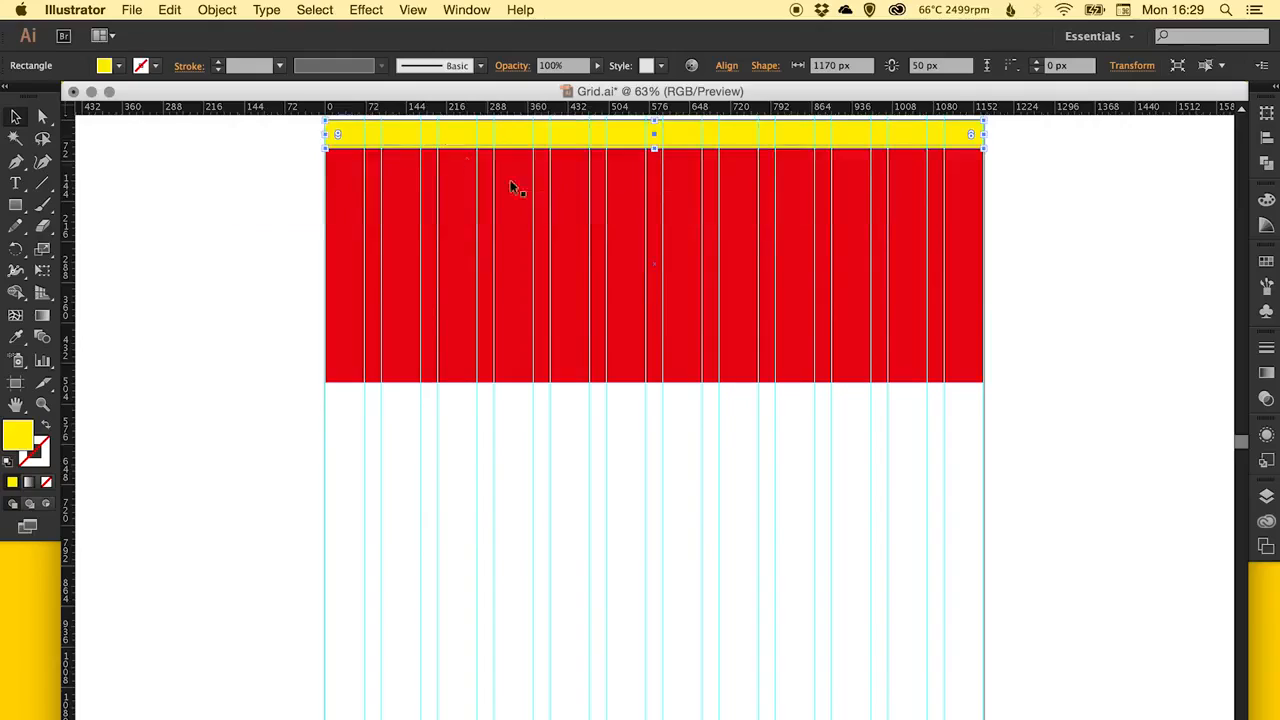
# Move the red rectangle down clear of the yellow bar and set the bar's height to 40 px.
pyautogui.moveTo(517, 200); pyautogui.dragTo(516, 239)
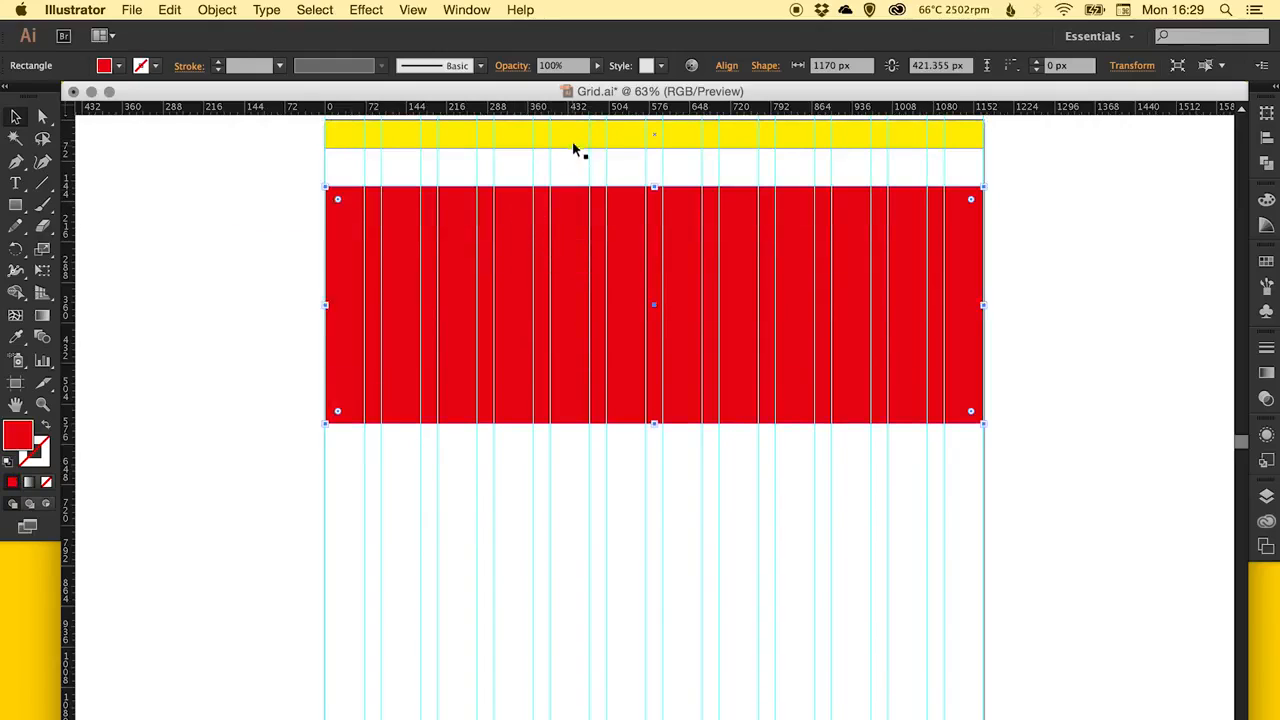
pyautogui.click(714, 125)
pyautogui.click(910, 65)
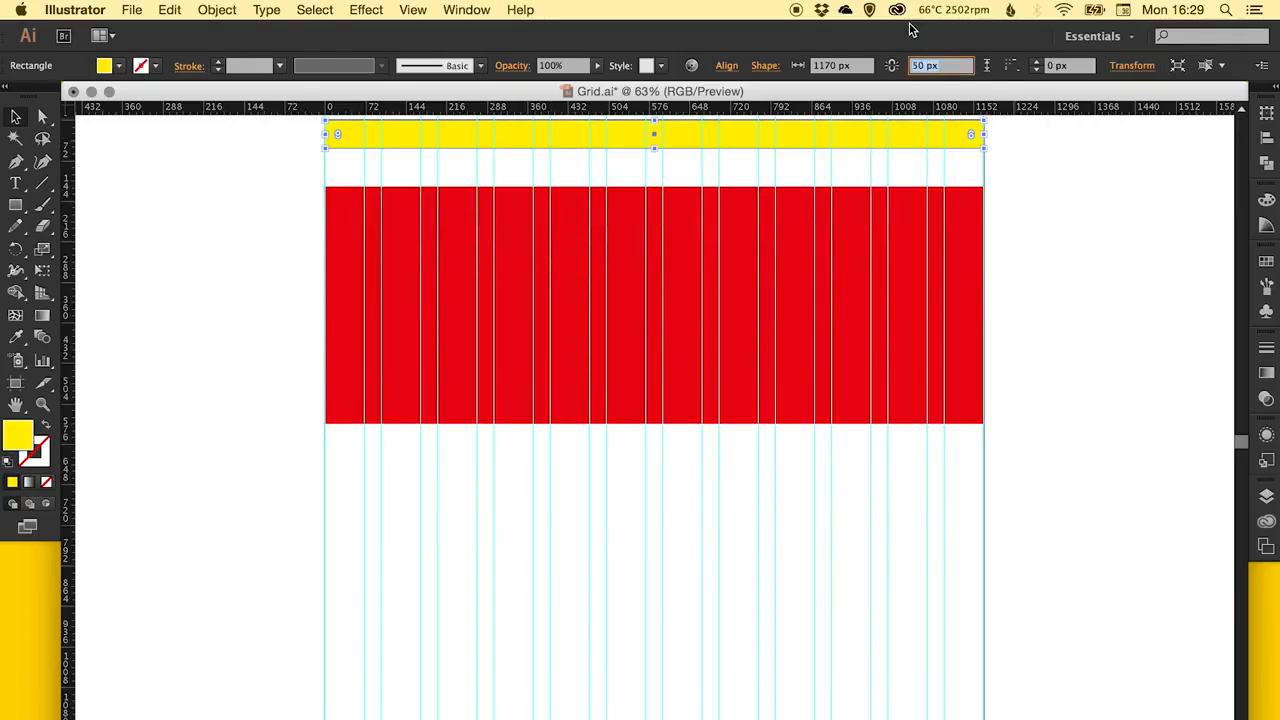
pyautogui.press('Return')
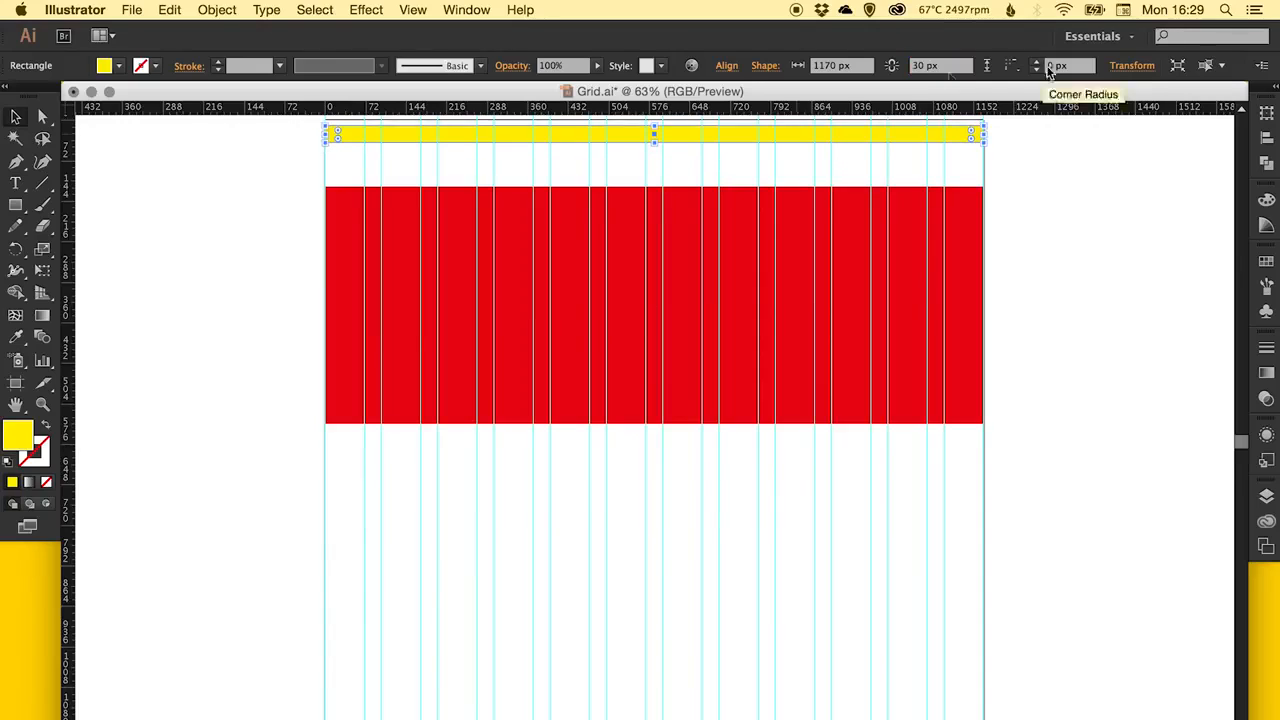
pyautogui.press('Return')
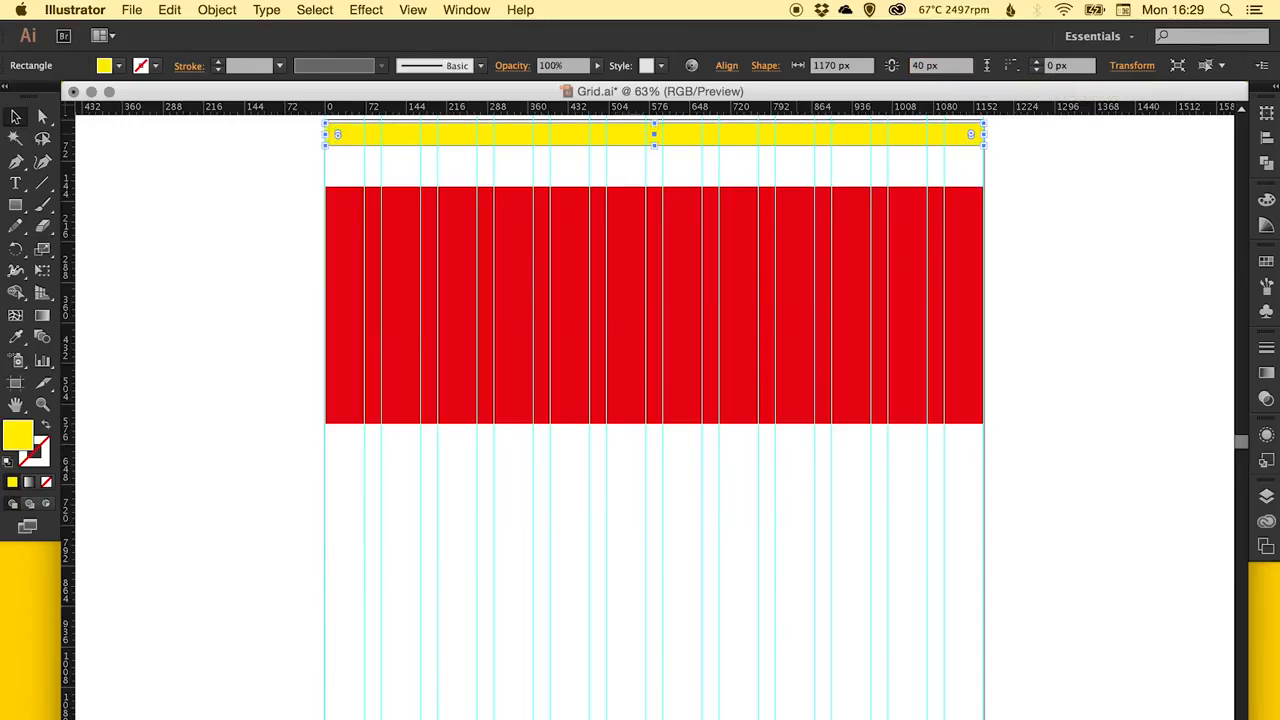
# Align the yellow bar with the artboard's top edge and place the red rectangle flush beneath it.
pyautogui.press('super+space')
pyautogui.moveTo(566, 243); pyautogui.dragTo(711, 117)
pyautogui.moveTo(619, 360); pyautogui.dragTo(620, 349)
pyautogui.moveTo(619, 594); pyautogui.dragTo(619, 436)
pyautogui.scroll(-2, 557, 286)
pyautogui.click(603, 192)
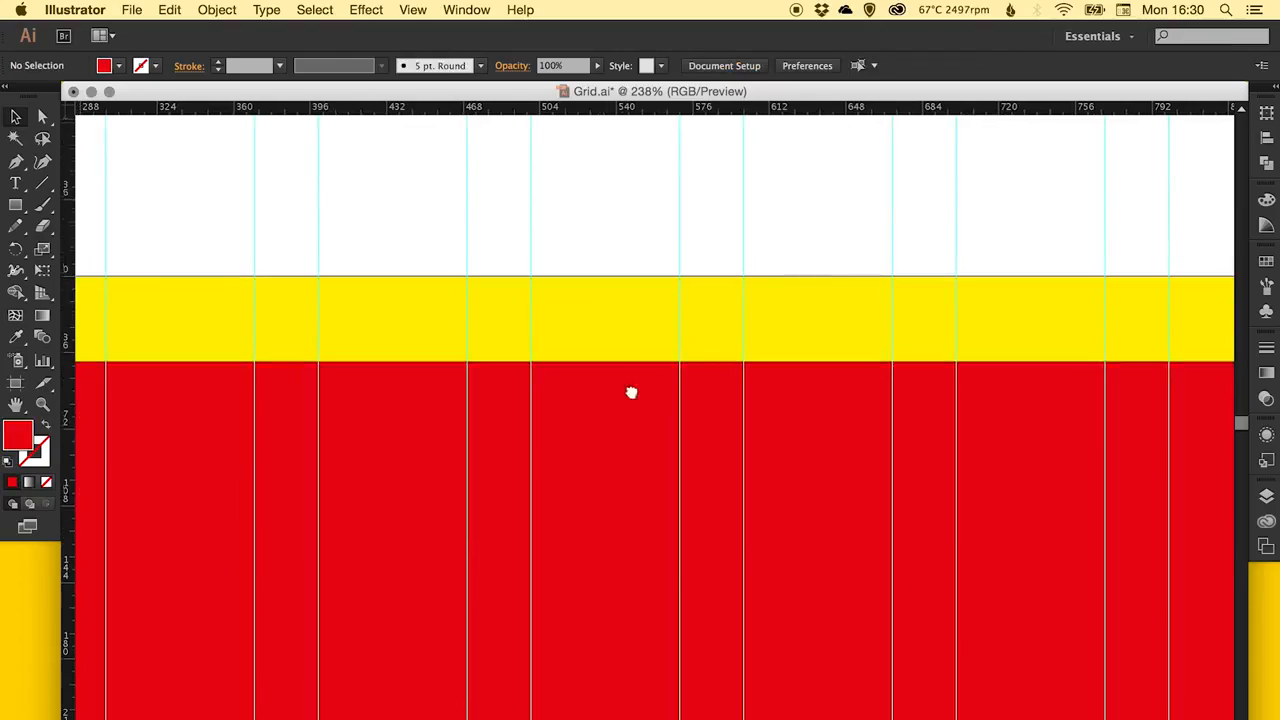
# Create a rectangle 1170 px wide and 100 px high in the empty area below the red rectangle.
pyautogui.scroll(-3, 627, 370)
pyautogui.hscroll(-2, 627, 370)
pyautogui.press('super+minus')
pyautogui.press('super+minus')
pyautogui.press('super+minus')
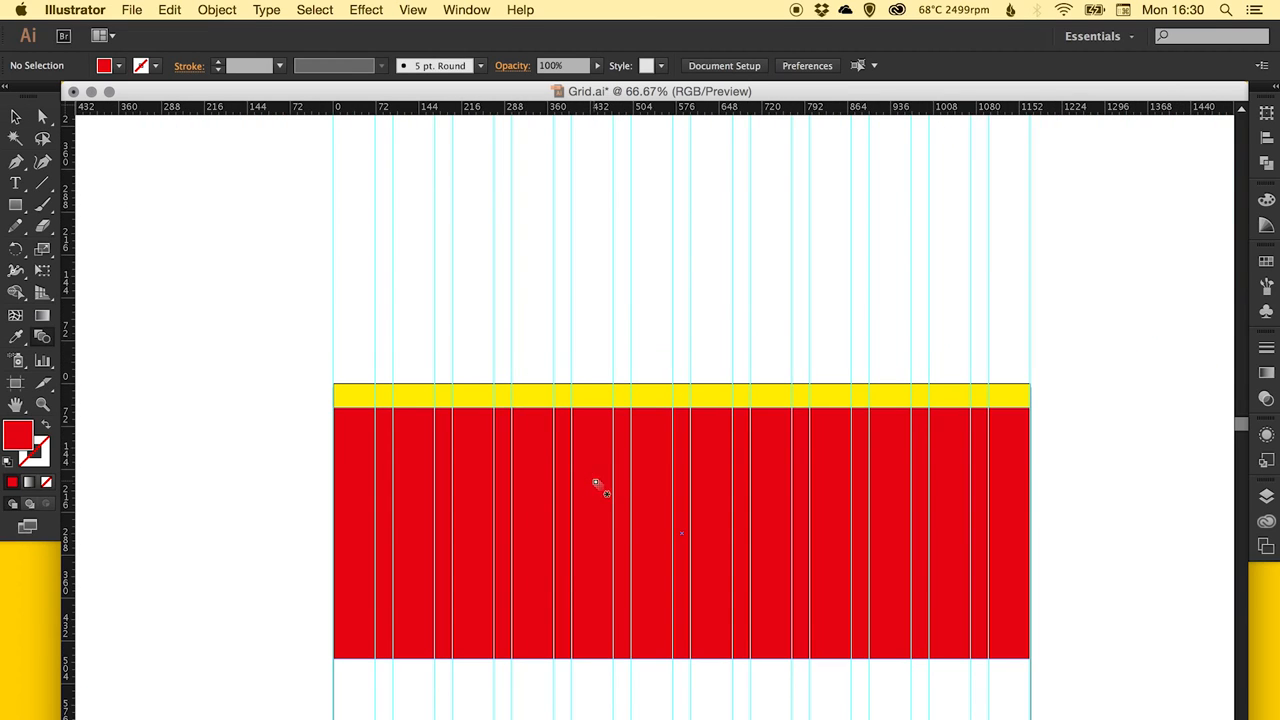
pyautogui.scroll(-4, 623, 514)
pyautogui.hscroll(1, 623, 514)
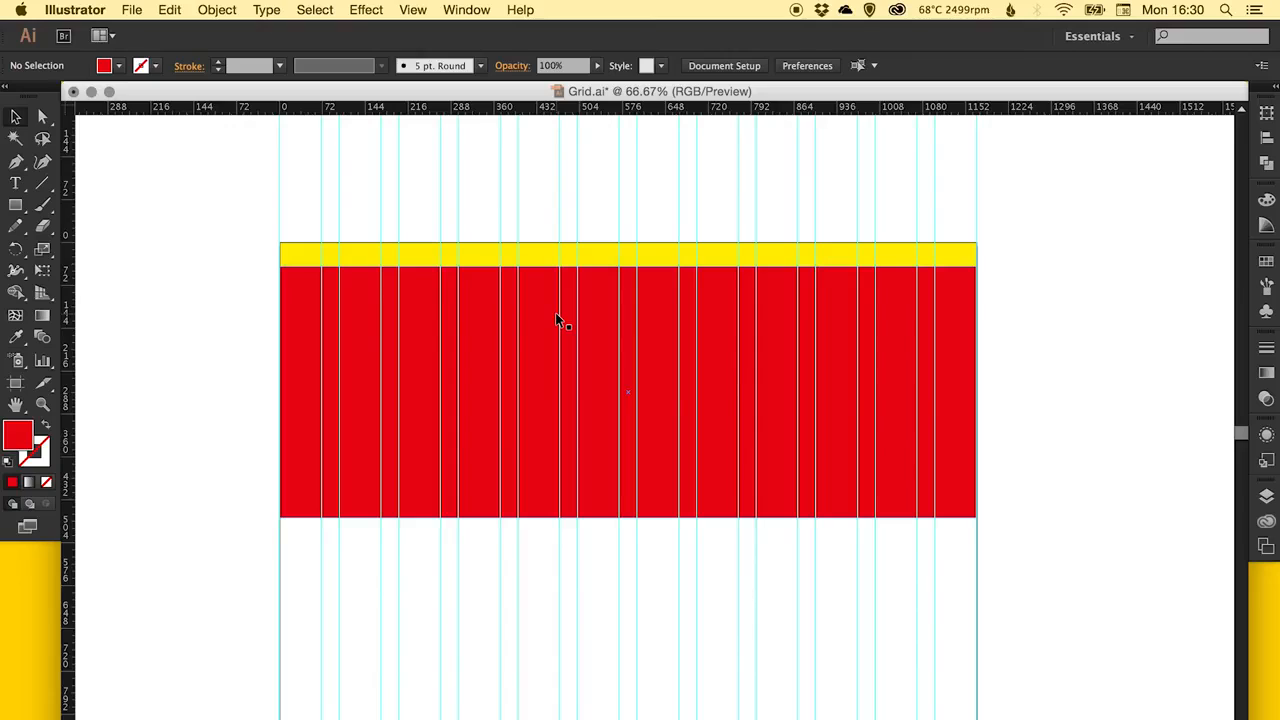
pyautogui.press('space')
pyautogui.moveTo(585, 505); pyautogui.dragTo(564, 357)
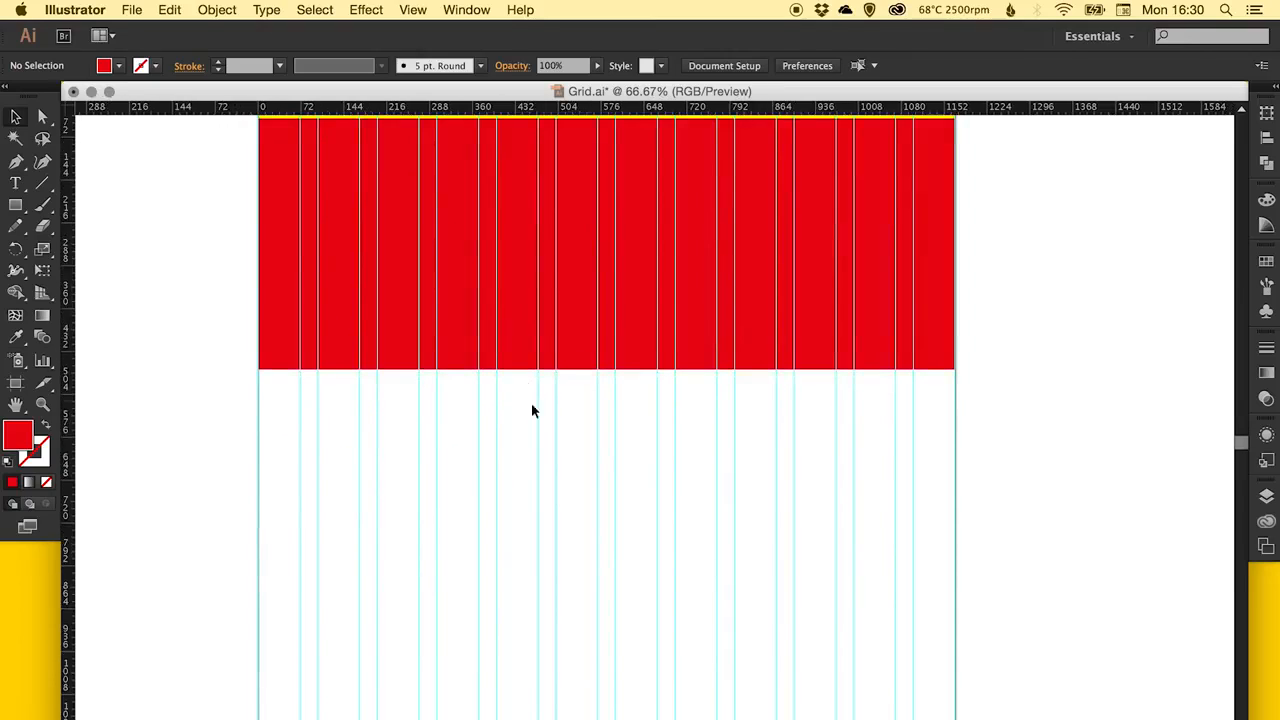
pyautogui.keyDown('super'); pyautogui.click(573, 414); pyautogui.keyUp('super')
pyautogui.moveTo(572, 422); pyautogui.dragTo(528, 352)
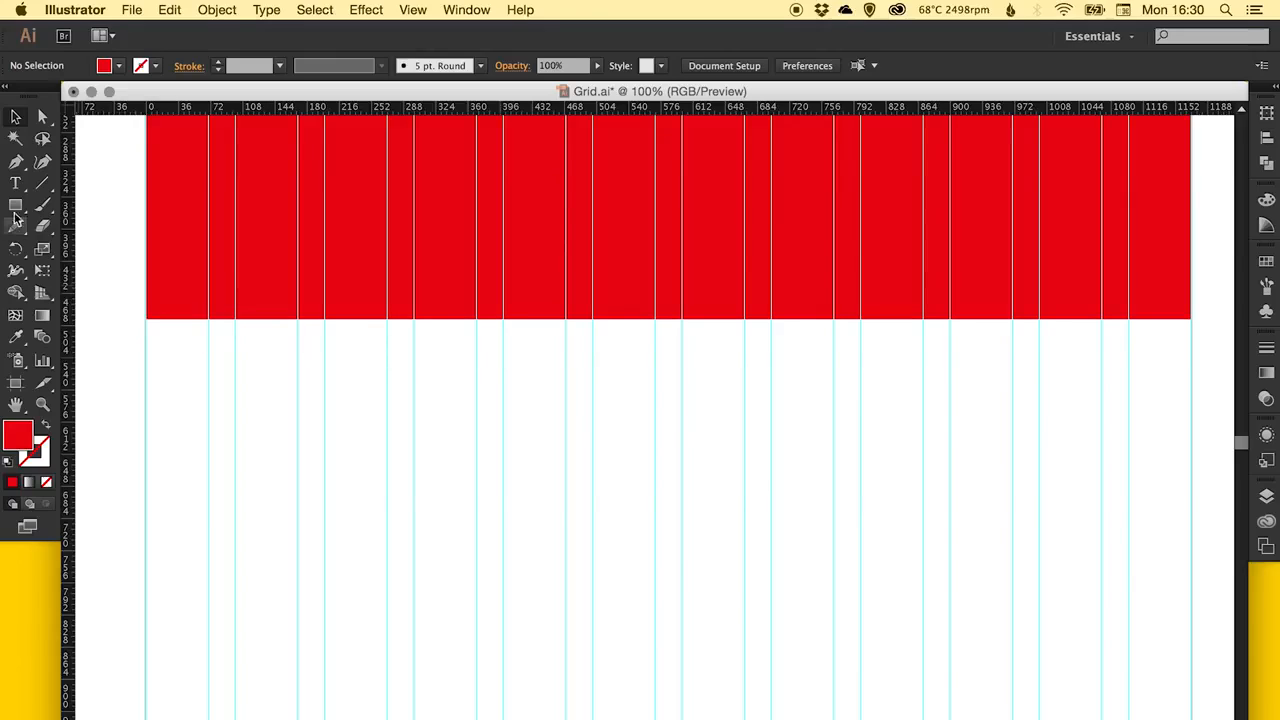
pyautogui.press('m')
pyautogui.click(281, 395)
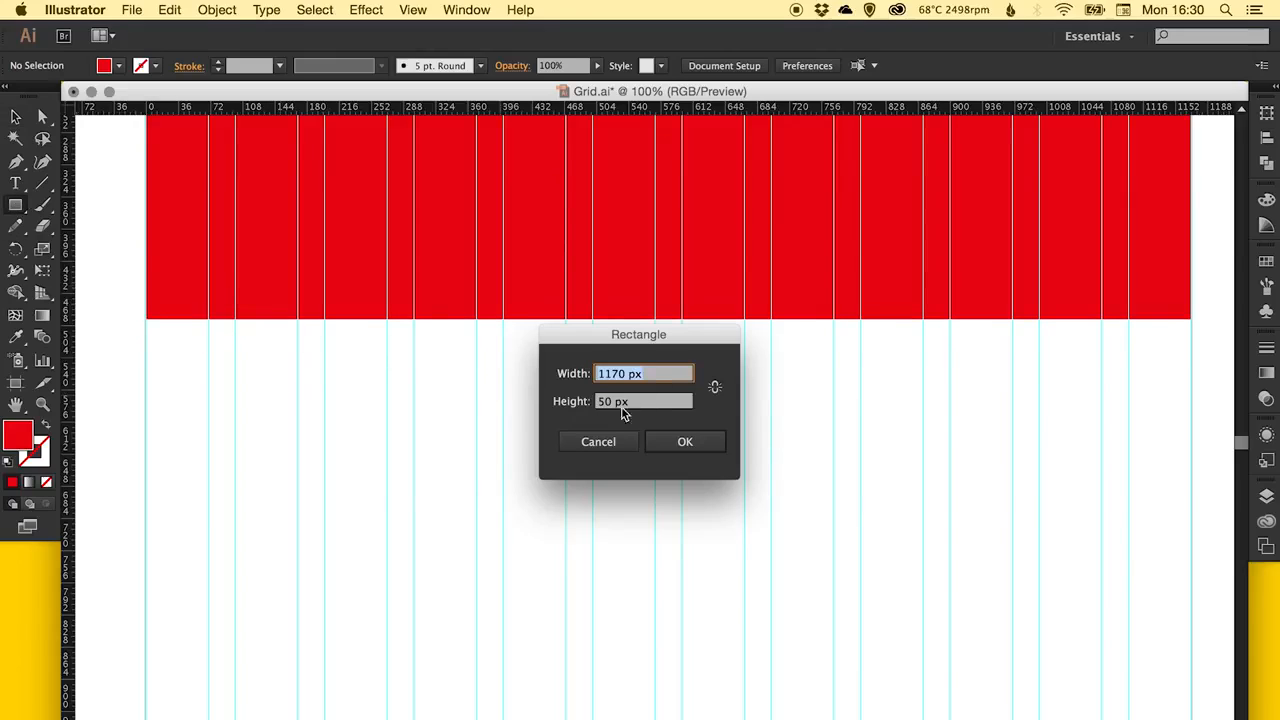
pyautogui.press('Tab')
pyautogui.write('100')
pyautogui.press('Return')
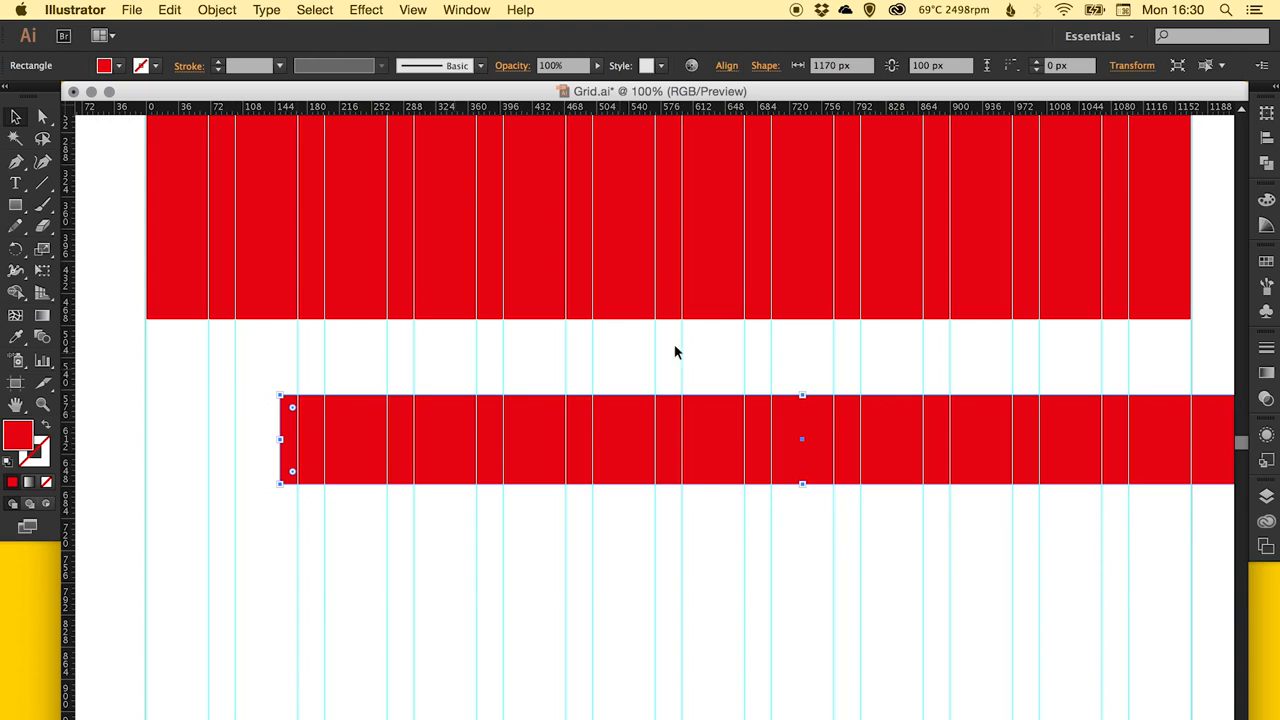
# Fill the new strip yellow and place it flush beneath the red rectangle, aligned with the grid's outer edges.
pyautogui.click(1265, 262)
pyautogui.click(1117, 304)
pyautogui.click(1257, 263)
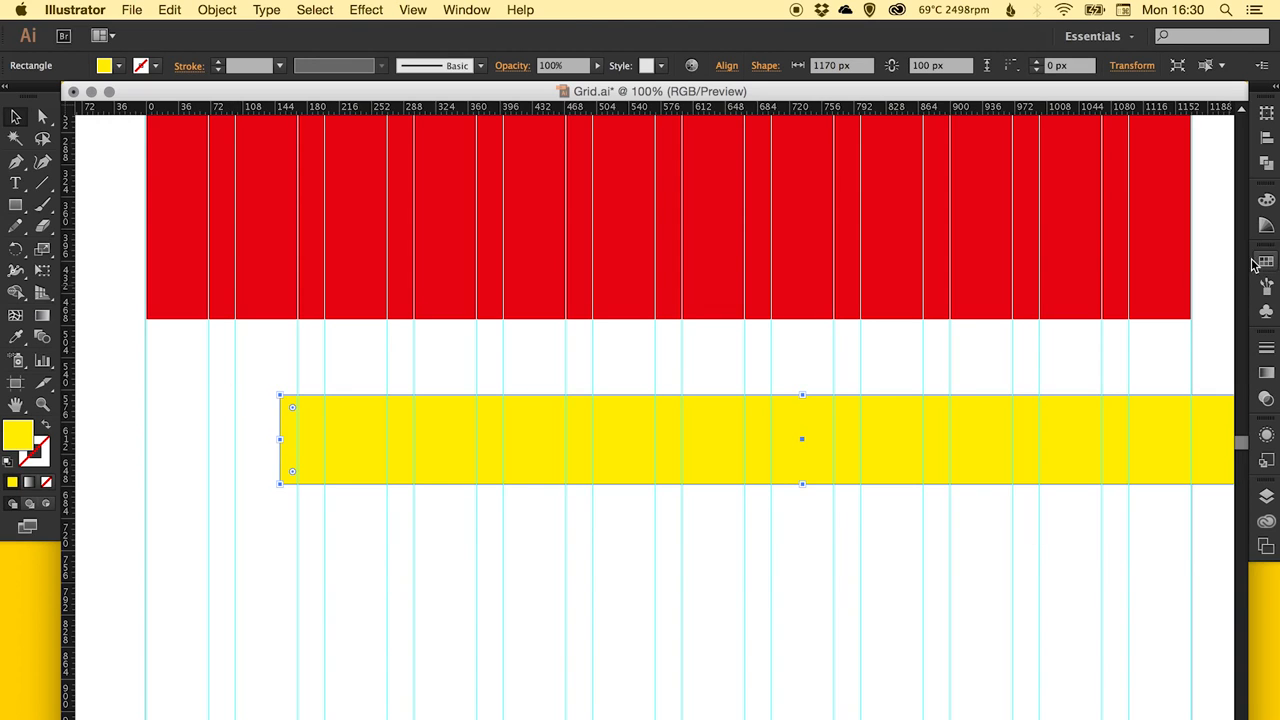
pyautogui.moveTo(526, 434); pyautogui.dragTo(443, 365)
pyautogui.click(625, 444)
pyautogui.press('space')
pyautogui.moveTo(760, 438)
pyautogui.mouseDown()
pyautogui.moveTo(745, 433)
pyautogui.moveTo(762, 423)
pyautogui.mouseUp()
pyautogui.click(609, 381)
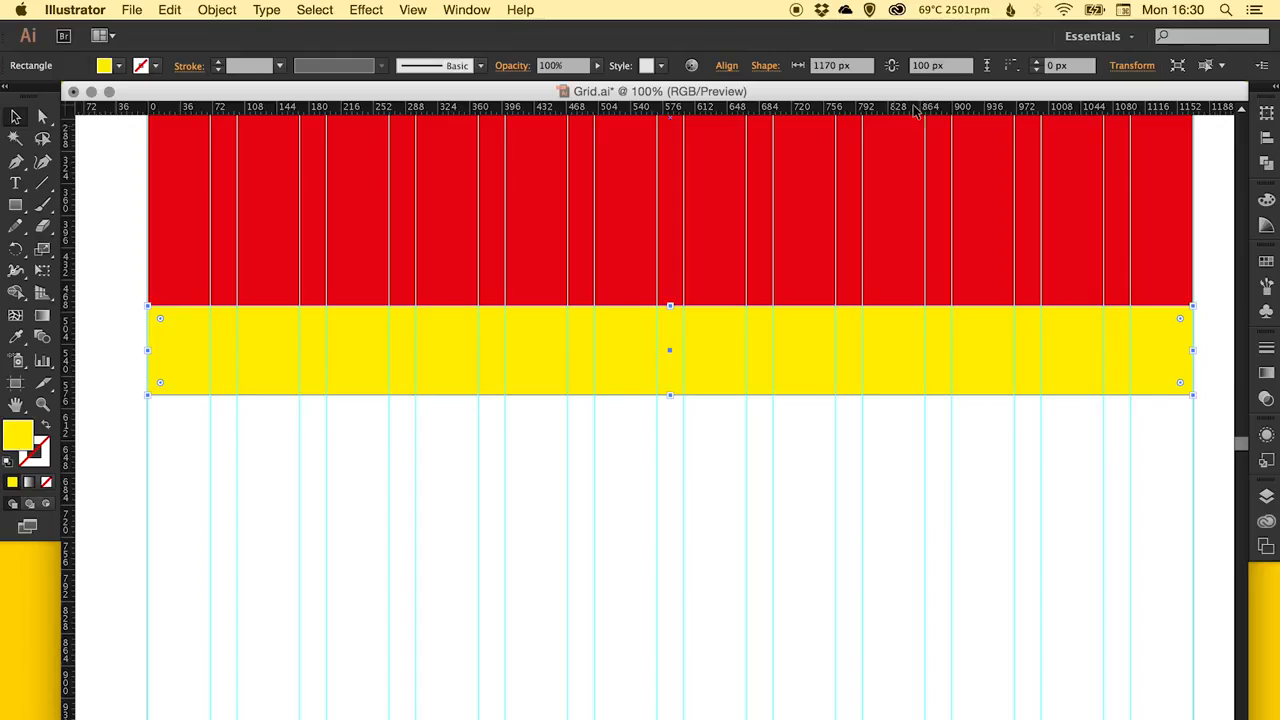
# Set the lower yellow strip's height to 150 px and move it down flush with the red rectangle's bottom edge.
pyautogui.click(956, 70)
pyautogui.write('150')
pyautogui.press('Return')
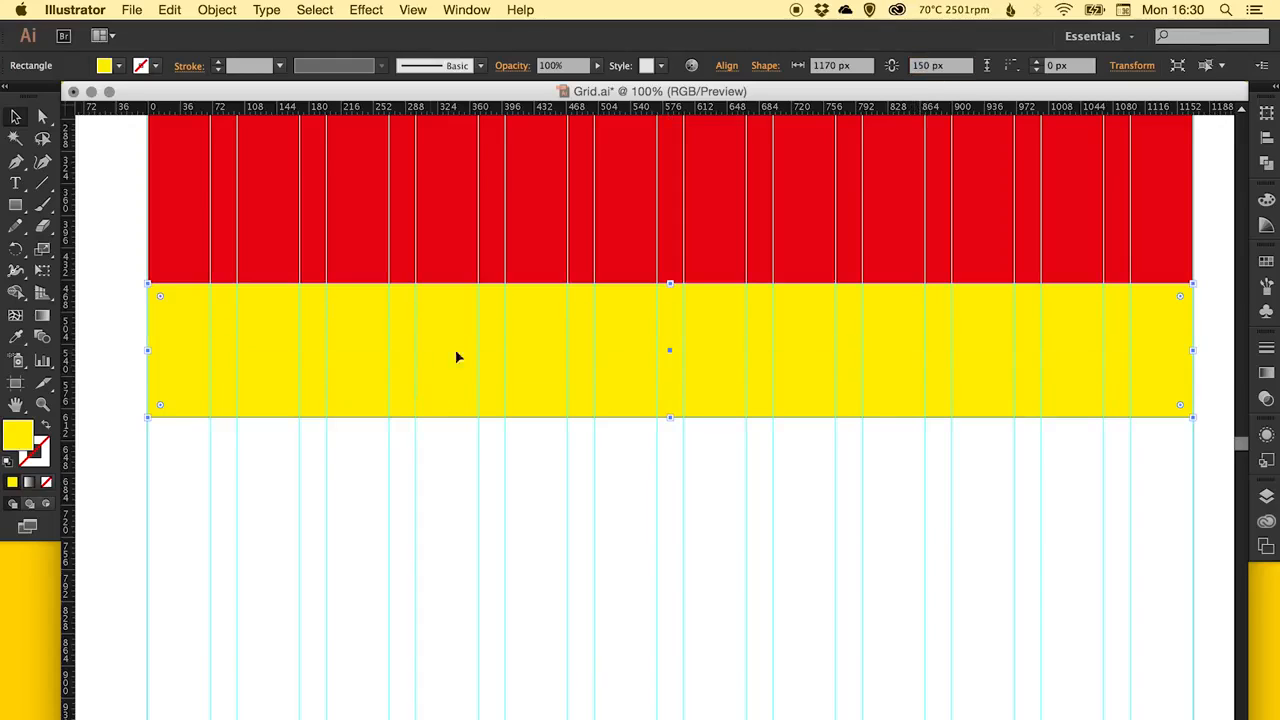
pyautogui.moveTo(456, 357)
pyautogui.mouseDown()
pyautogui.moveTo(460, 403)
pyautogui.moveTo(462, 381)
pyautogui.mouseUp()
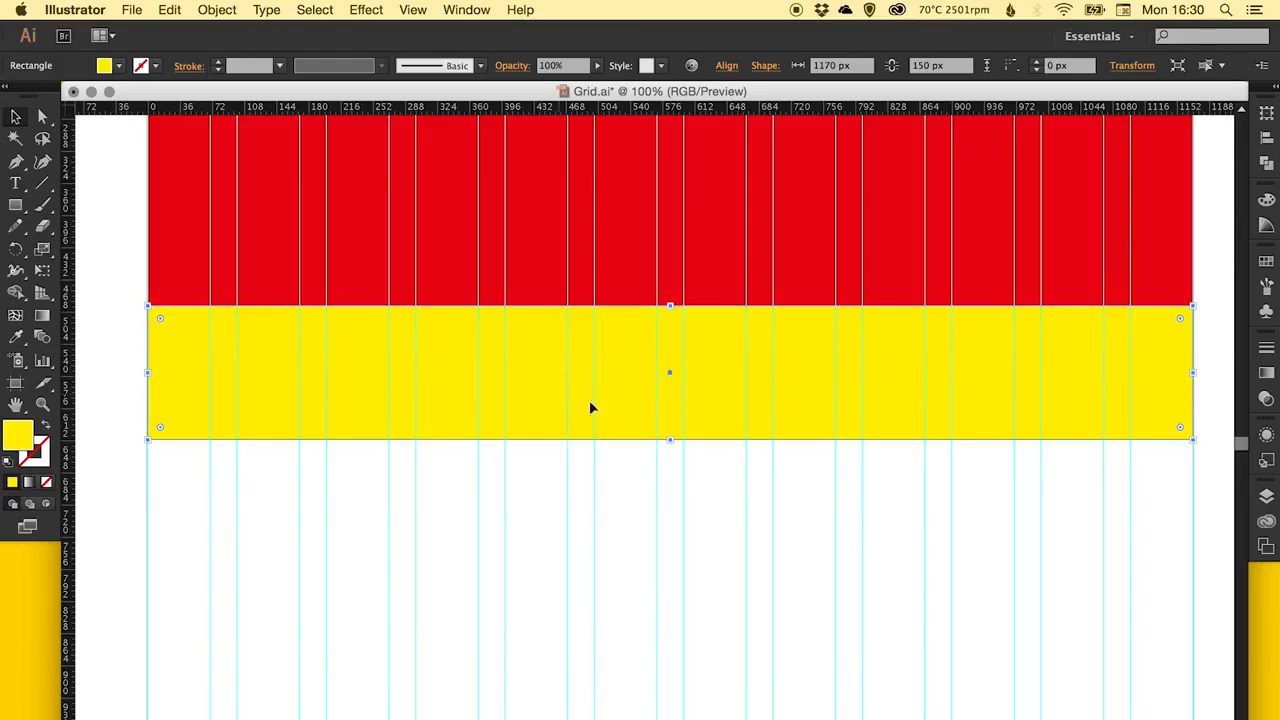
# Draw a yellow box about 270 px wide and 258 px high across the first three columns, below the lower yellow strip.
pyautogui.click(349, 449)
pyautogui.press('super+minus')
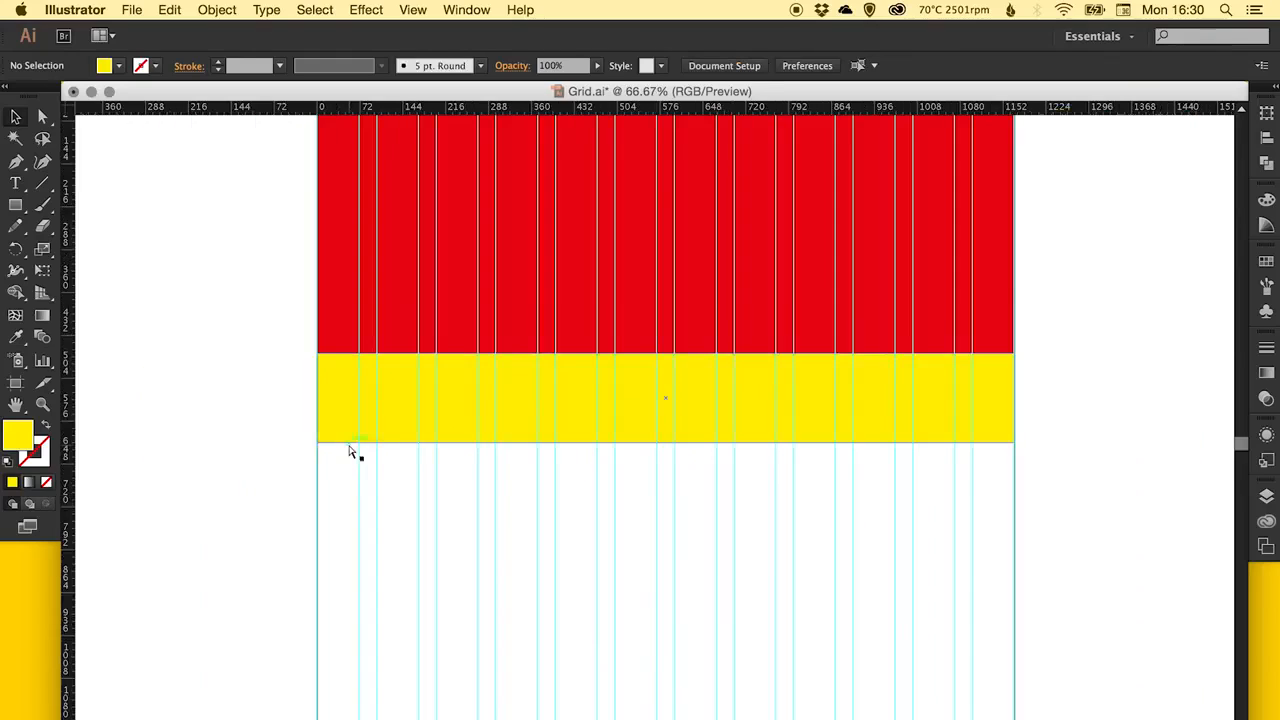
pyautogui.moveTo(391, 431); pyautogui.dragTo(377, 397)
pyautogui.press('m')
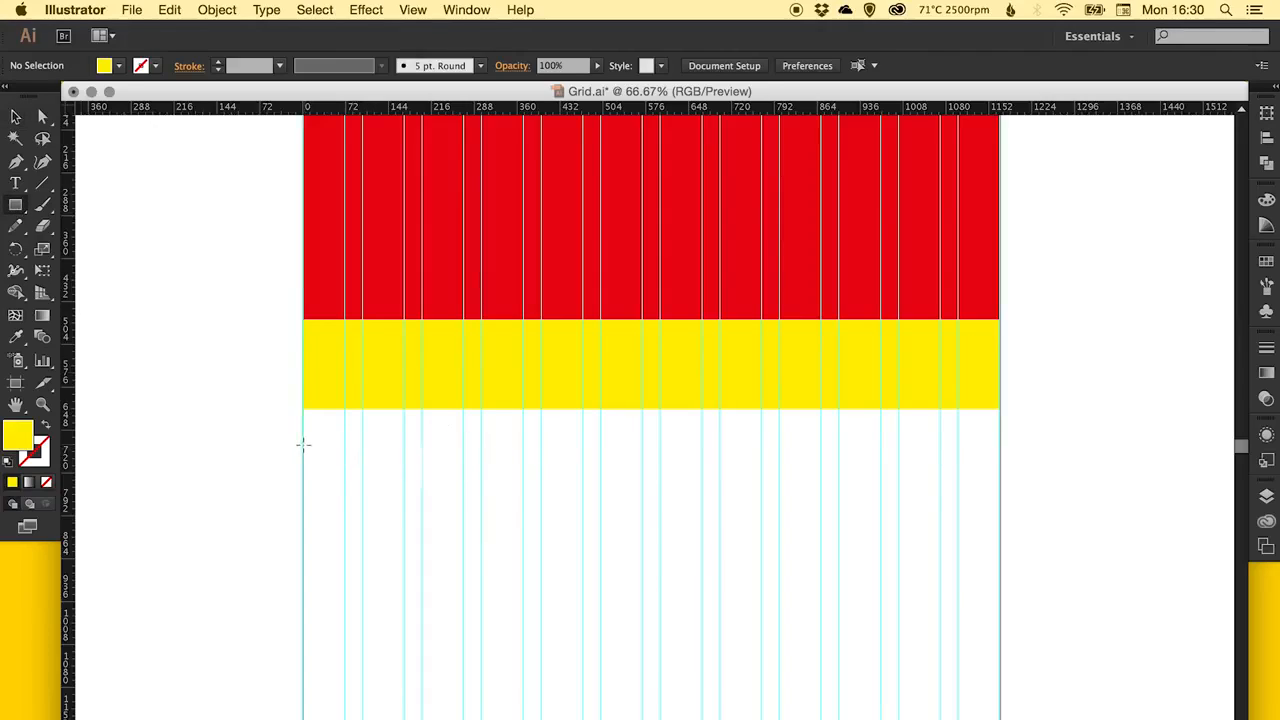
pyautogui.moveTo(304, 443); pyautogui.dragTo(464, 597)
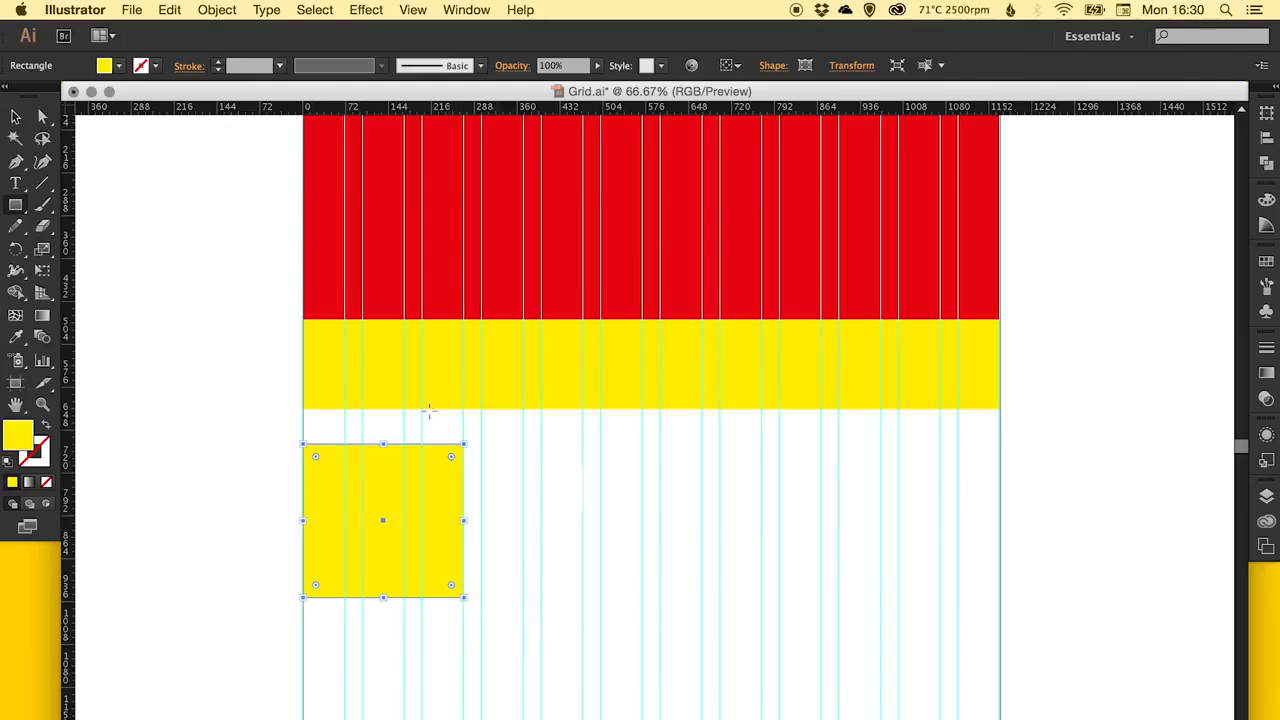
# Copy the yellow box across the row to make four three-column boxes separated by one gutter each.
pyautogui.press('v')
pyautogui.moveTo(333, 490); pyautogui.dragTo(513, 490)
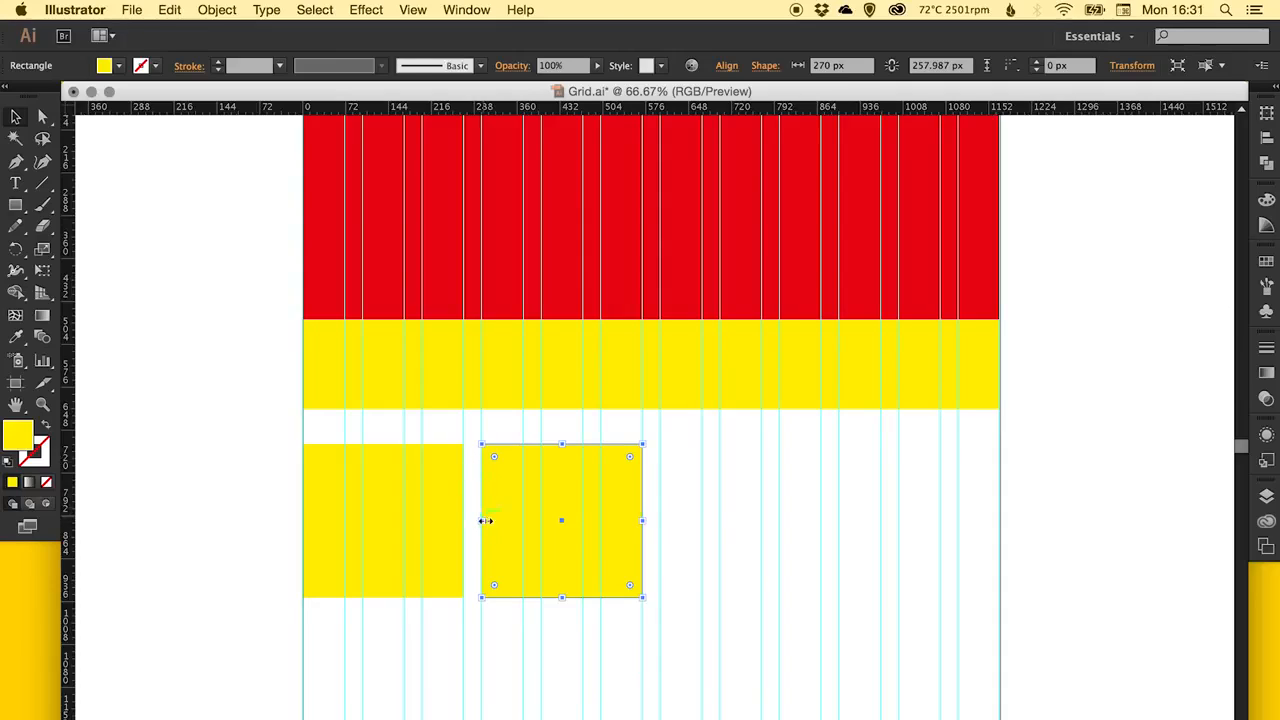
pyautogui.keyDown('alt'); pyautogui.moveTo(511, 498); pyautogui.dragTo(871, 467); pyautogui.keyUp('alt')
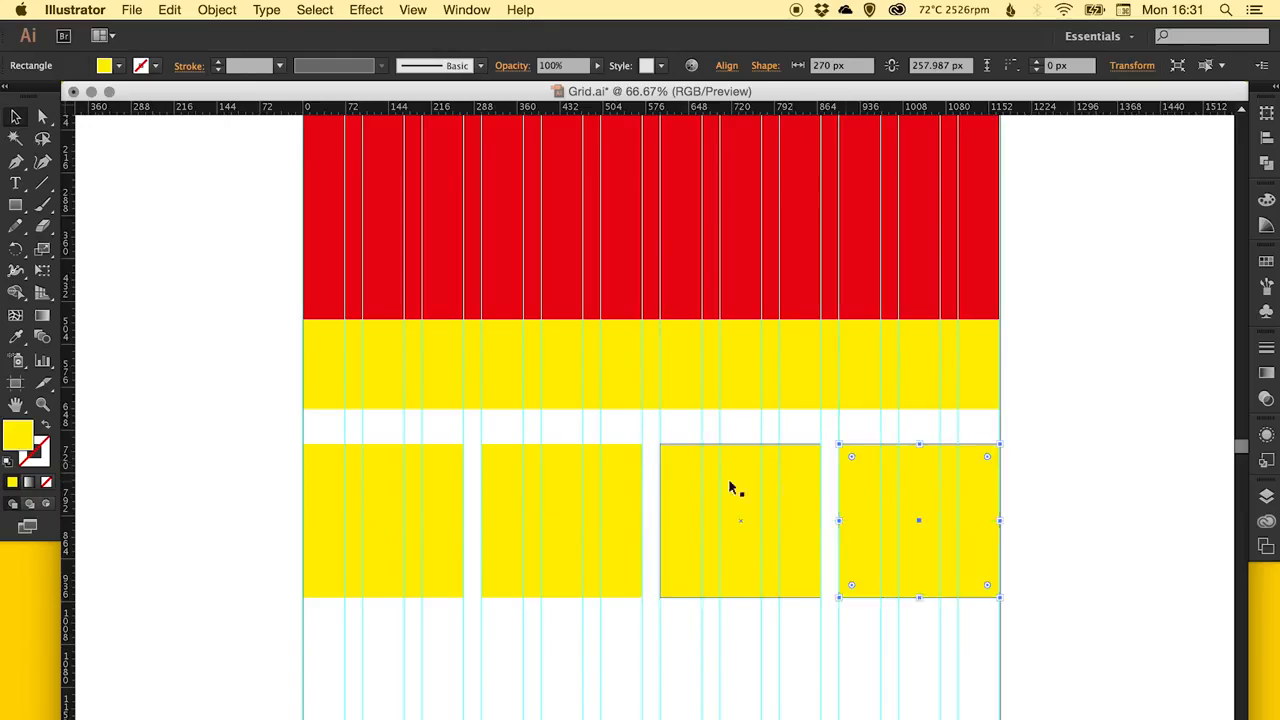
# Move the second and third yellow boxes into the first three columns, stacked beneath the first box.
pyautogui.scroll(-2, 594, 423)
pyautogui.hscroll(2, 594, 423)
pyautogui.click(1032, 393)
pyautogui.moveTo(755, 425); pyautogui.dragTo(783, 396)
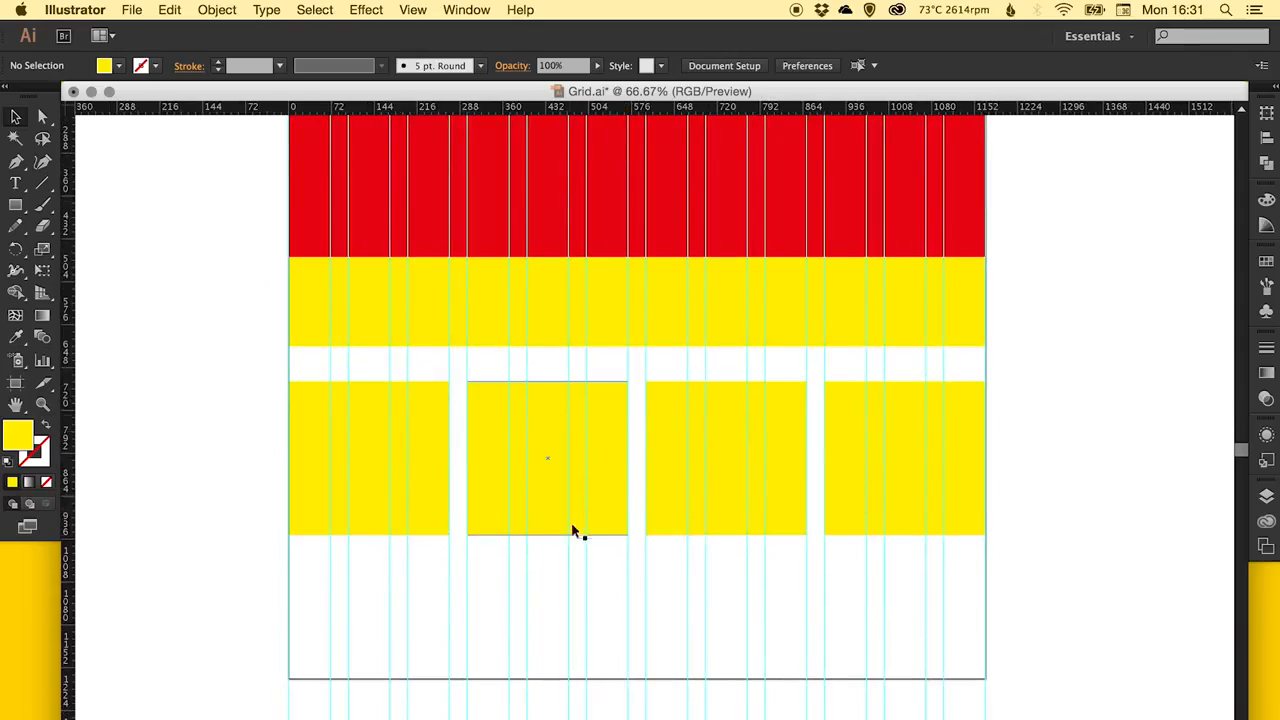
pyautogui.scroll(-5, 605, 460)
pyautogui.hscroll(-1, 630, 300)
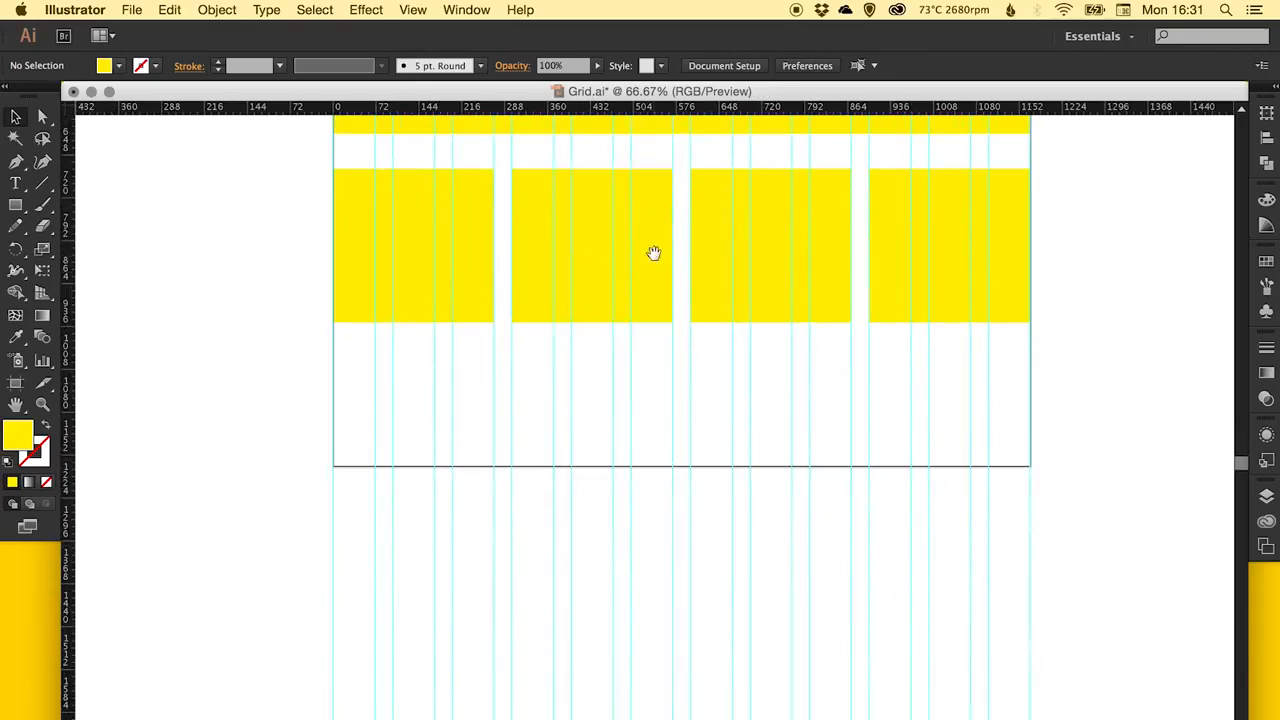
pyautogui.moveTo(655, 233); pyautogui.dragTo(479, 404)
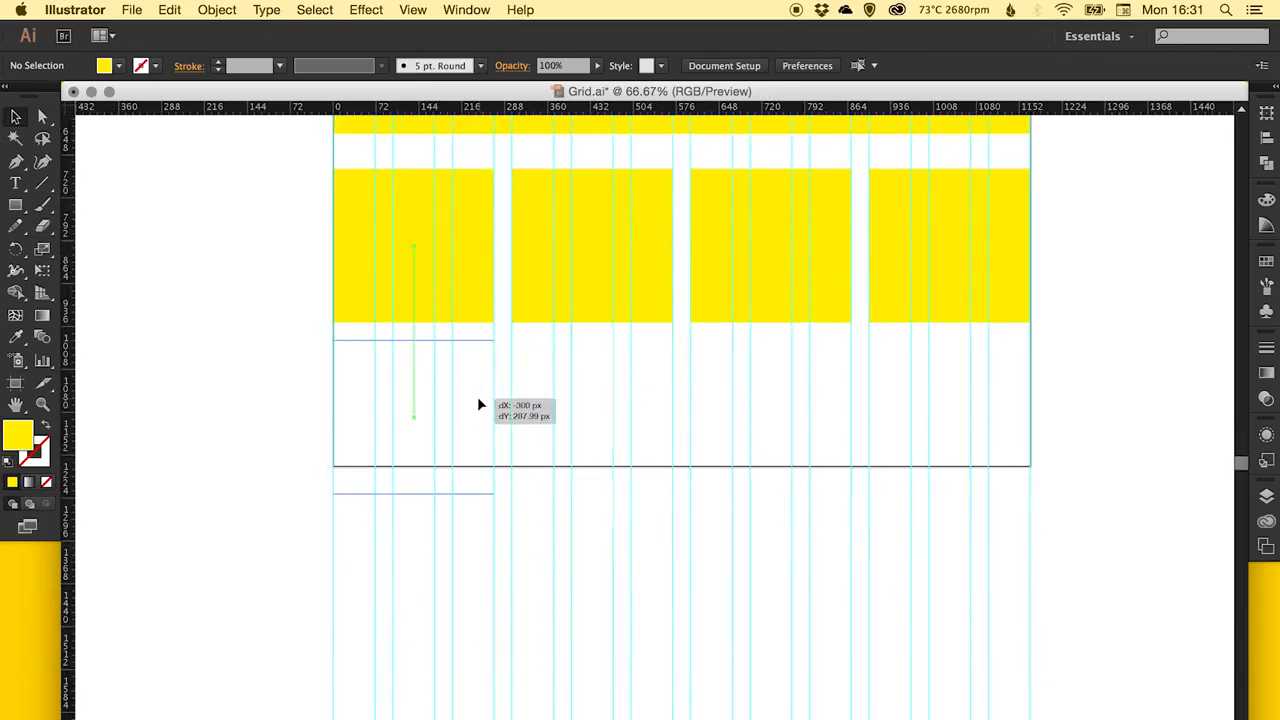
pyautogui.moveTo(786, 281); pyautogui.dragTo(413, 600)
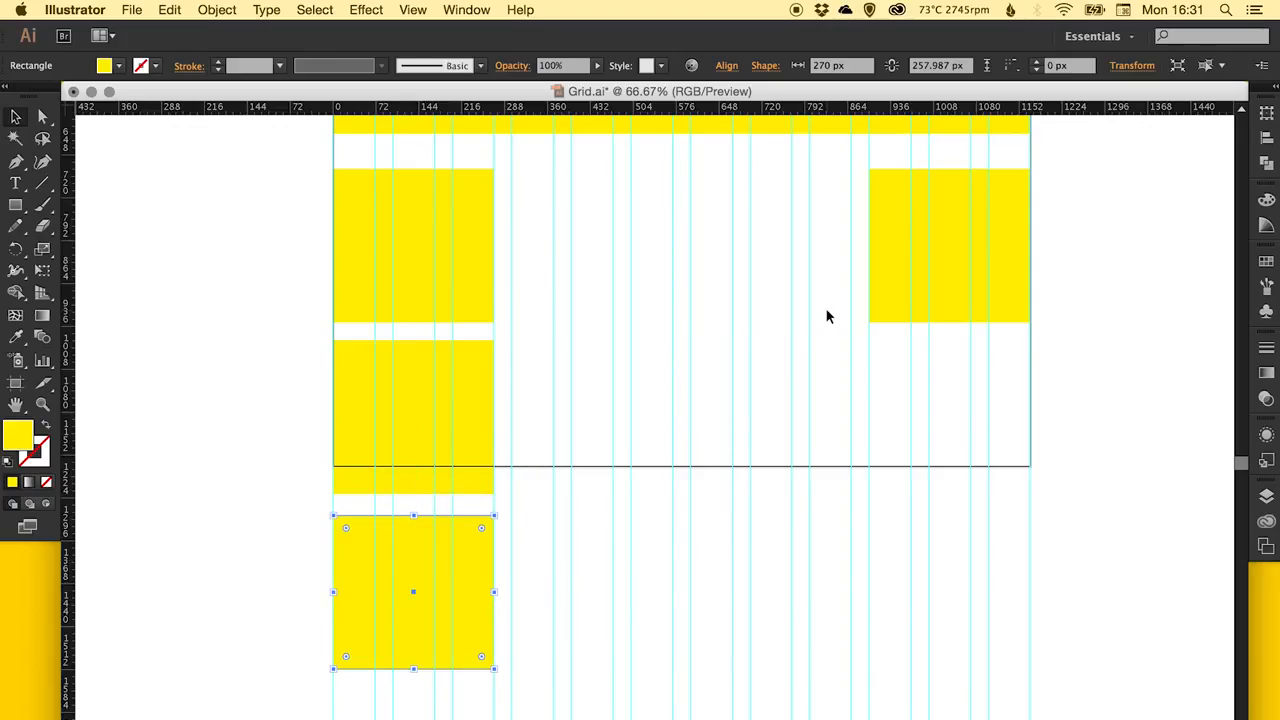
# Undo the moves of the second and third yellow boxes into the first three columns.
pyautogui.press('super+z')
pyautogui.press('super+z')
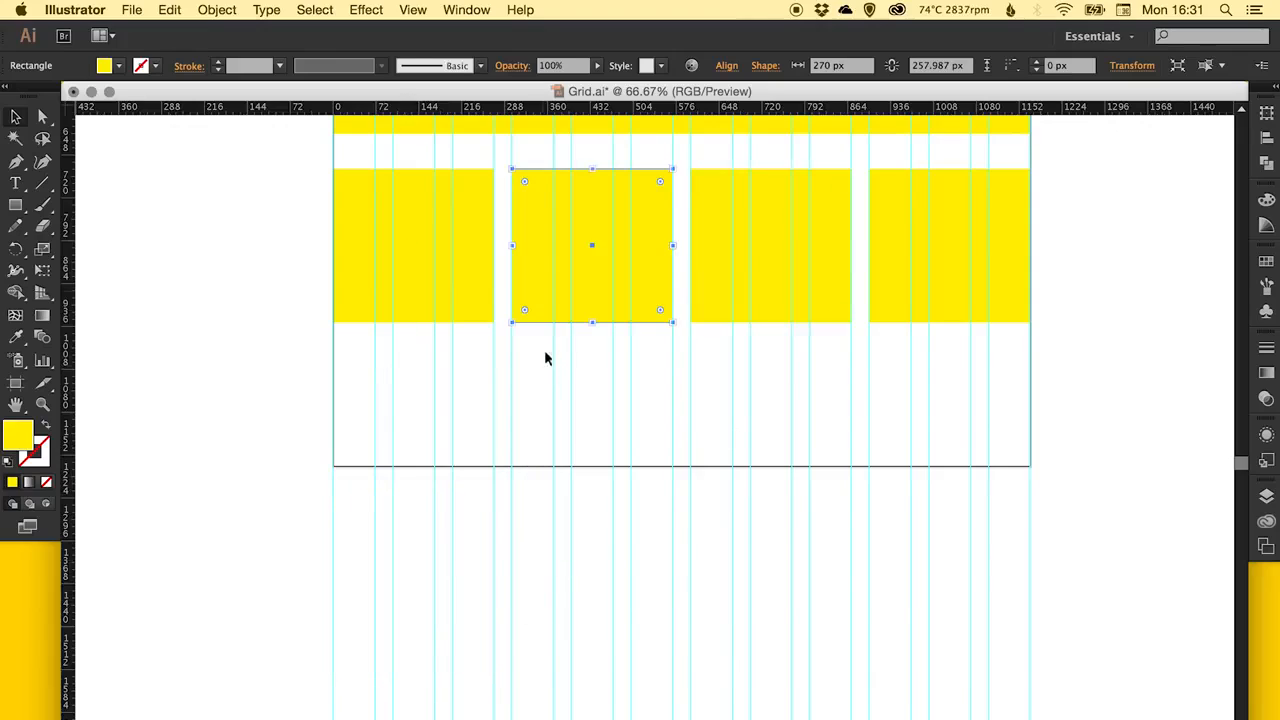
# Try stacking the third and fourth yellow boxes beneath the first two in a two-by-two arrangement, and undo the move.
pyautogui.click(791, 285)
pyautogui.keyDown('shift'); pyautogui.click(908, 286); pyautogui.keyUp('shift')
pyautogui.moveTo(891, 309); pyautogui.dragTo(531, 486)
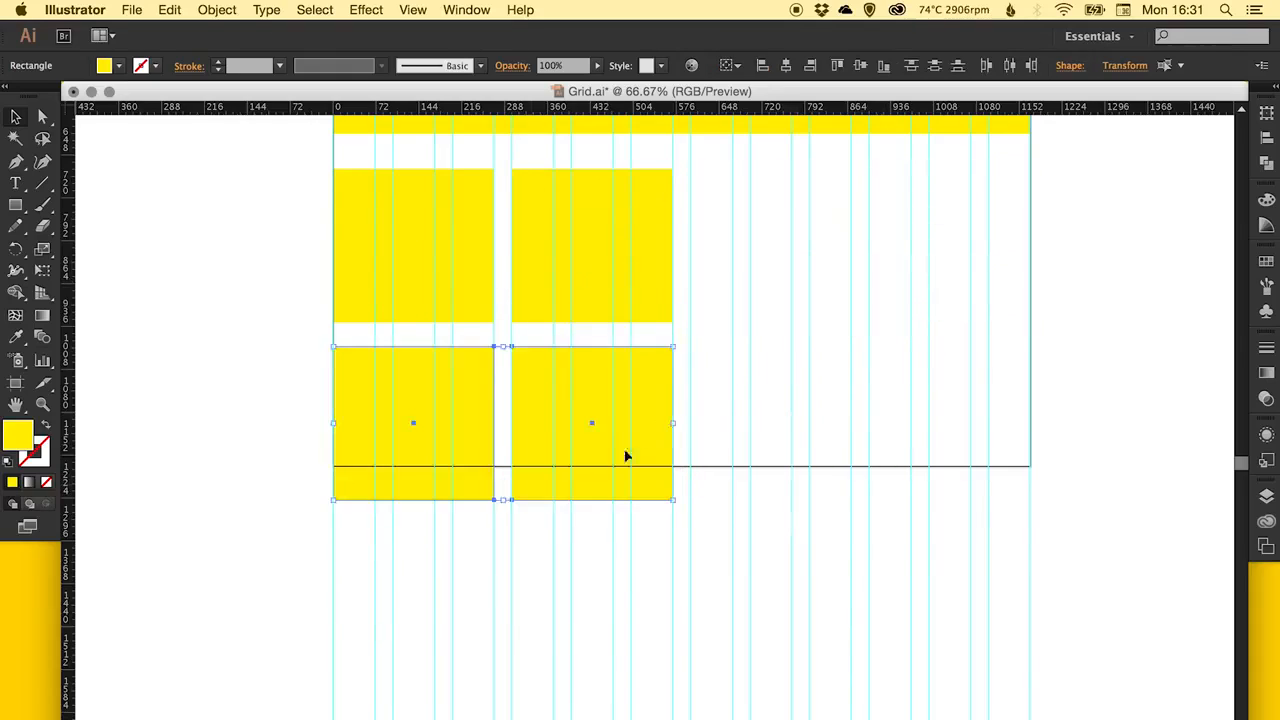
pyautogui.scroll(1, 643, 425)
pyautogui.moveTo(643, 425); pyautogui.dragTo(646, 471)
pyautogui.press('super+z')
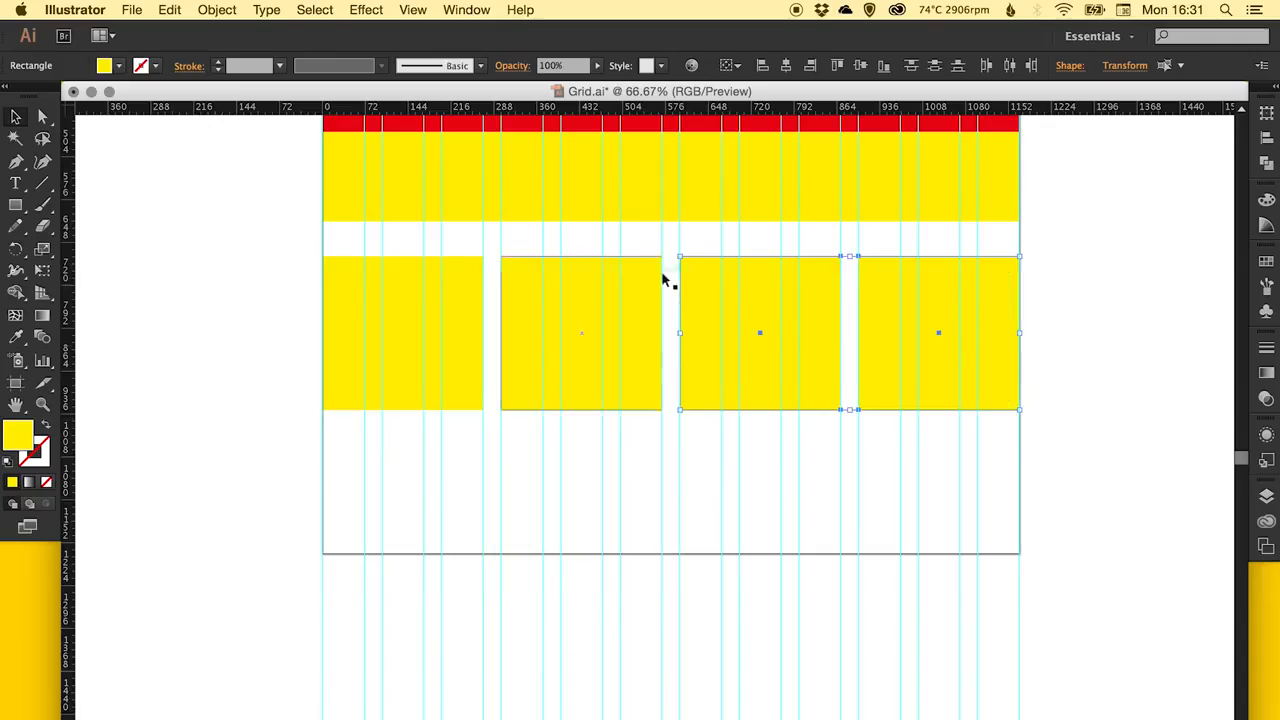
# Move all four yellow boxes up until their top edges are flush with the lower yellow strip's bottom edge.
pyautogui.moveTo(857, 338); pyautogui.dragTo(839, 454)
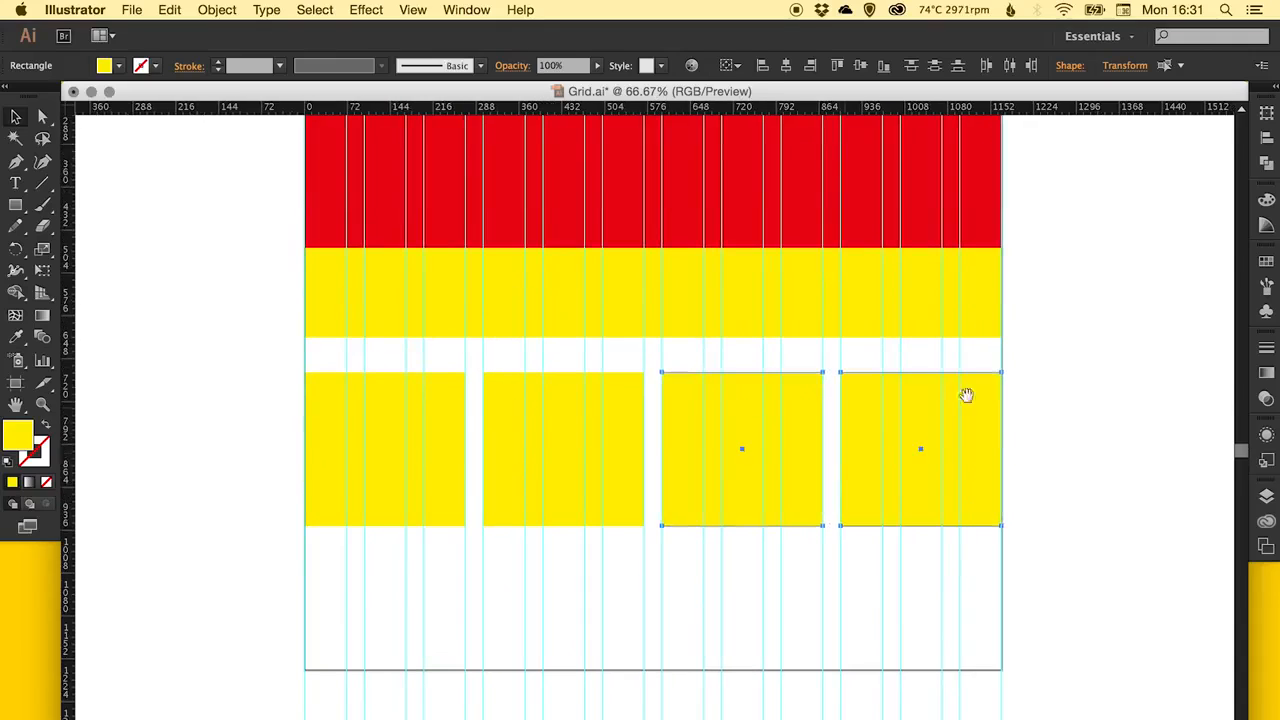
pyautogui.press('super+shift+a')
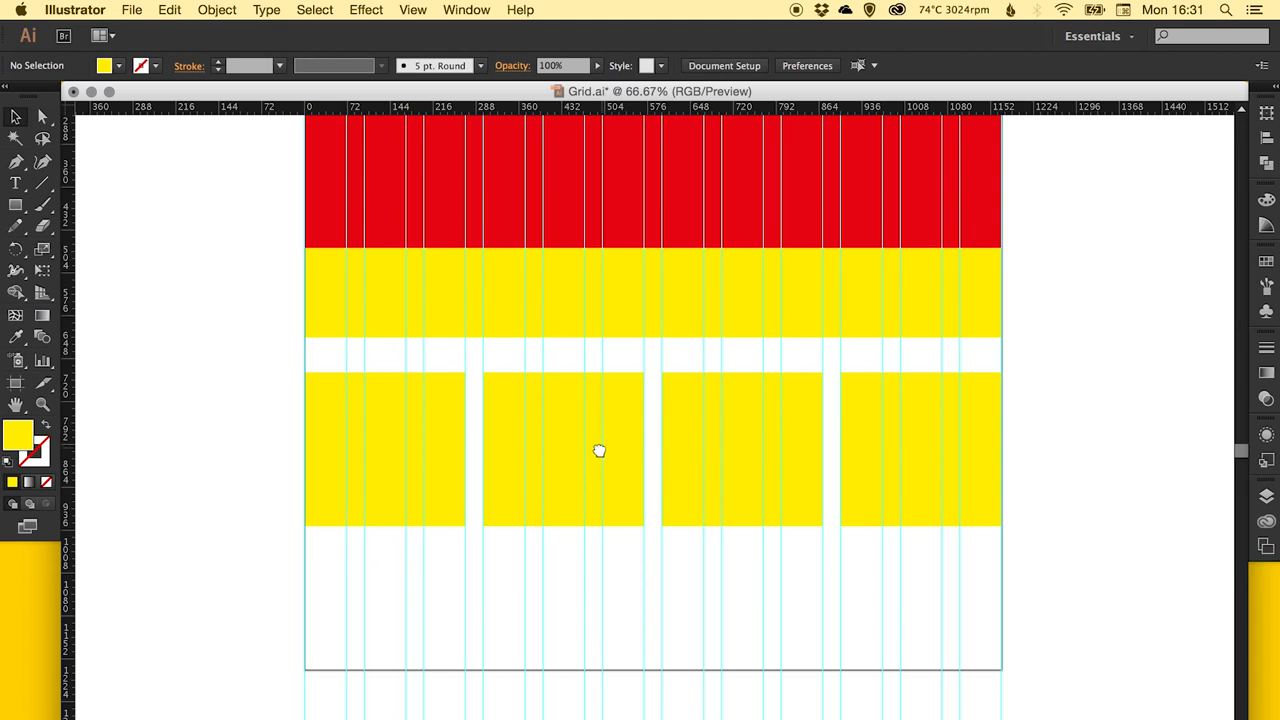
pyautogui.moveTo(597, 449); pyautogui.dragTo(543, 580)
pyautogui.moveTo(549, 479); pyautogui.dragTo(553, 512)
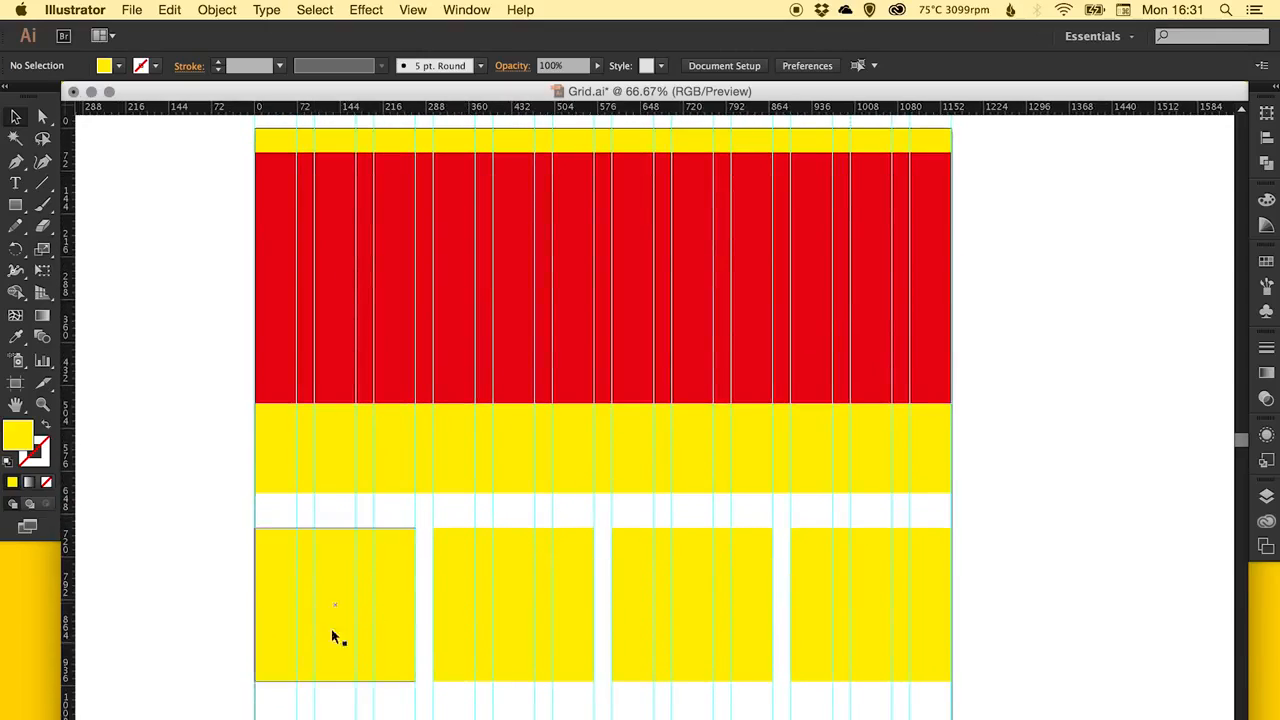
pyautogui.moveTo(280, 712); pyautogui.dragTo(918, 596)
pyautogui.moveTo(819, 565); pyautogui.dragTo(792, 525)
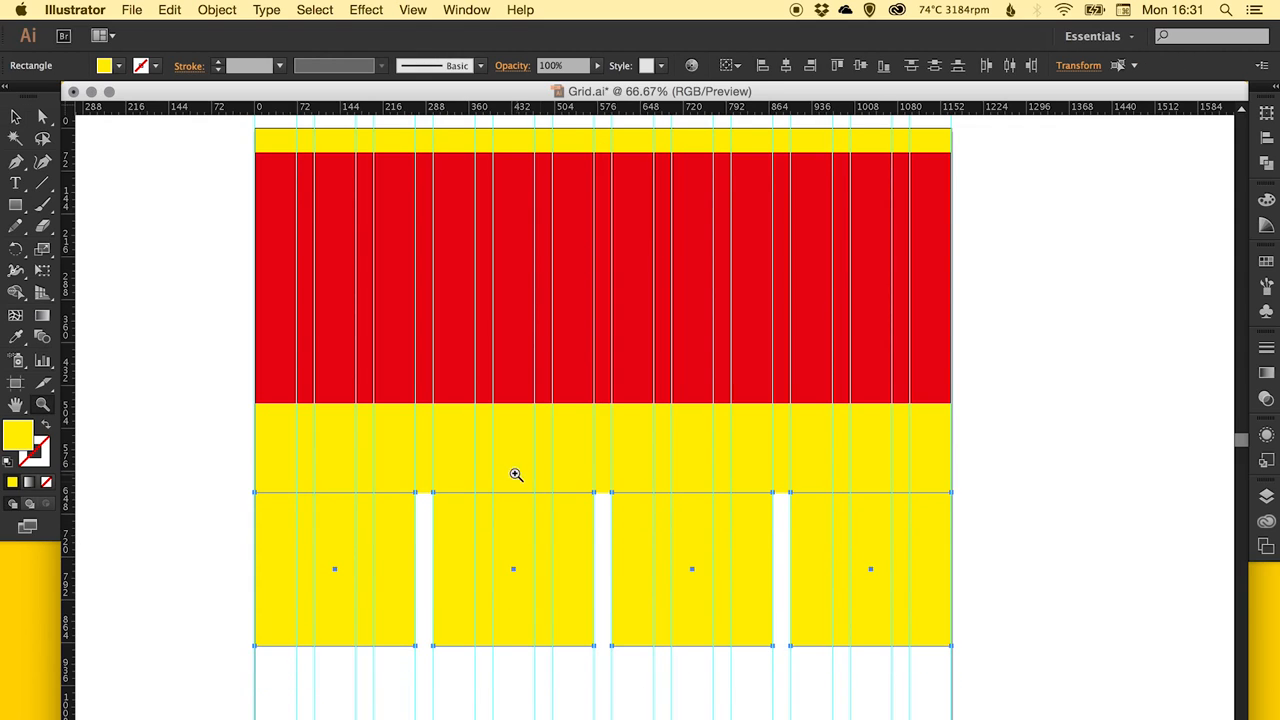
# Try to offset the four boxes by subtracting 30 px from their Y position, and undo it.
pyautogui.moveTo(509, 454); pyautogui.dragTo(629, 526)
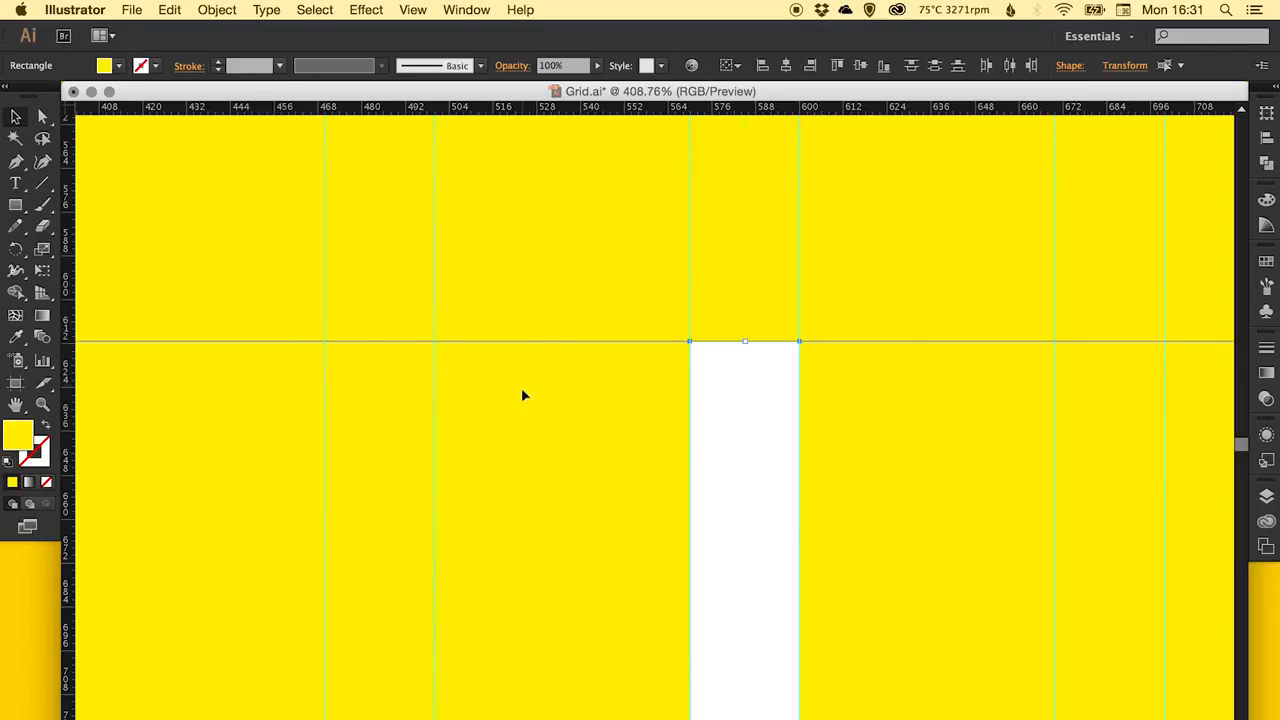
pyautogui.moveTo(522, 395); pyautogui.dragTo(531, 375)
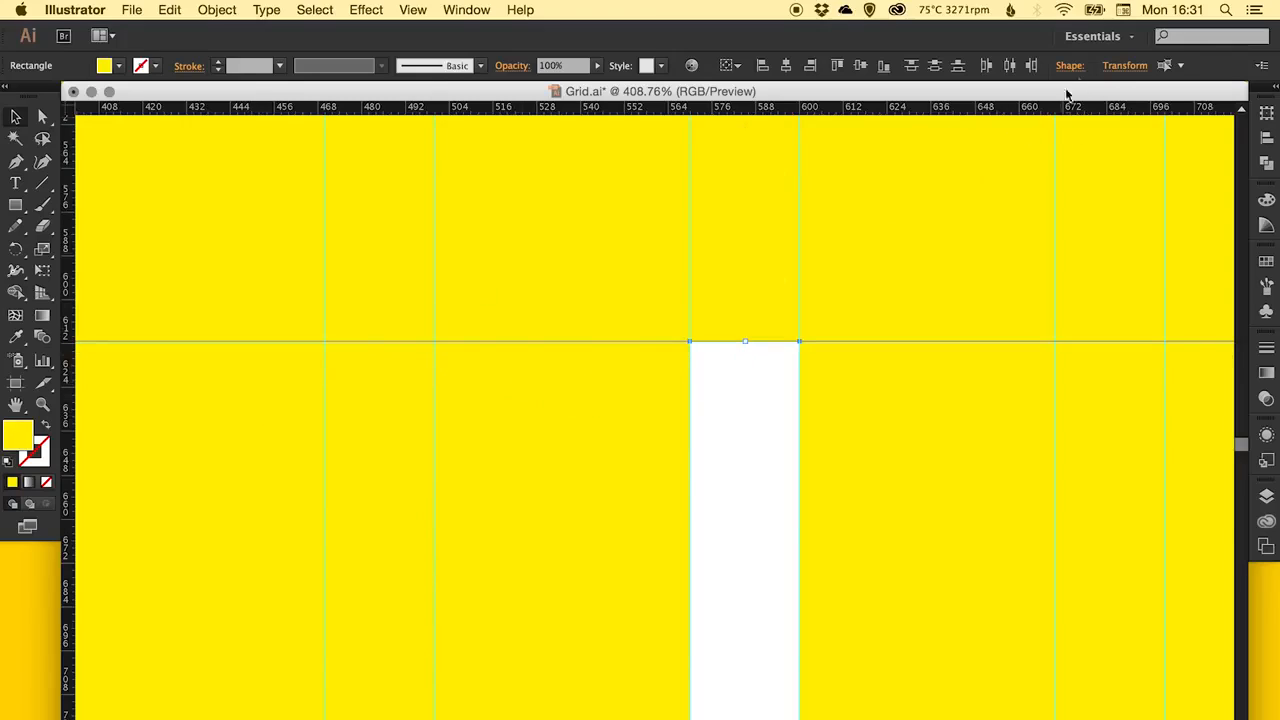
pyautogui.click(1120, 66)
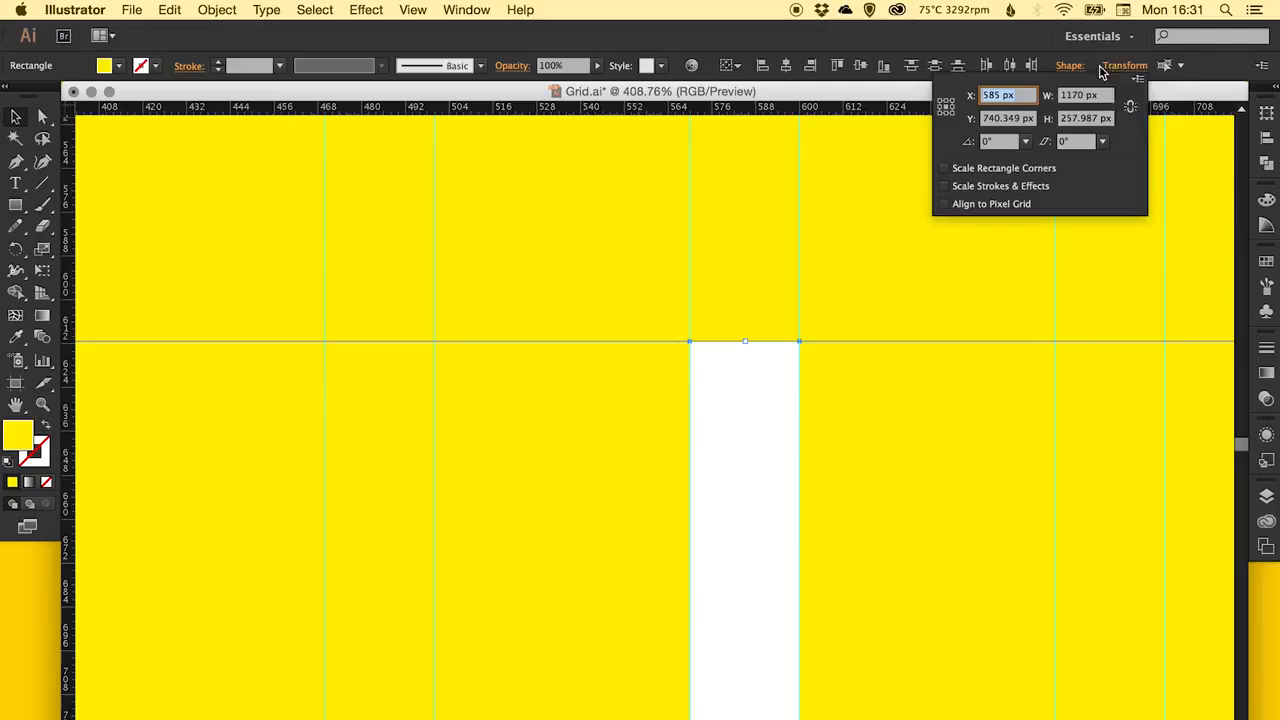
pyautogui.click(1015, 118)
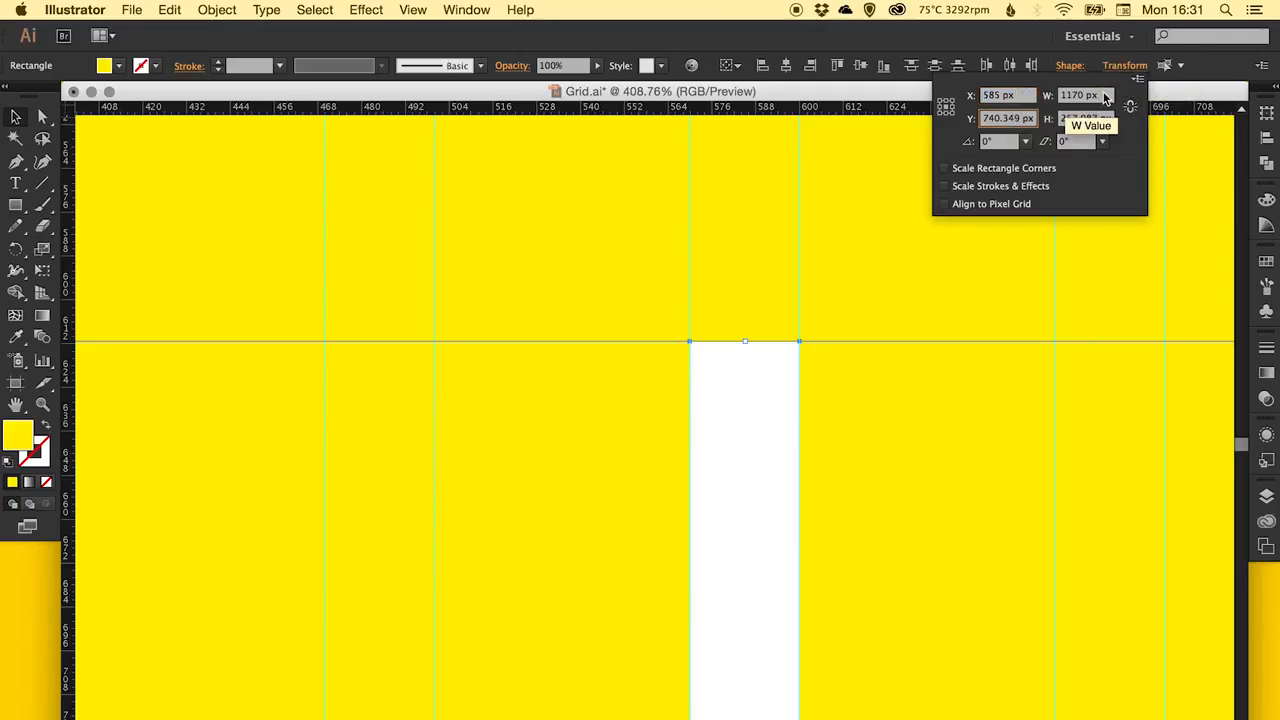
pyautogui.write('-30')
pyautogui.press('Return')
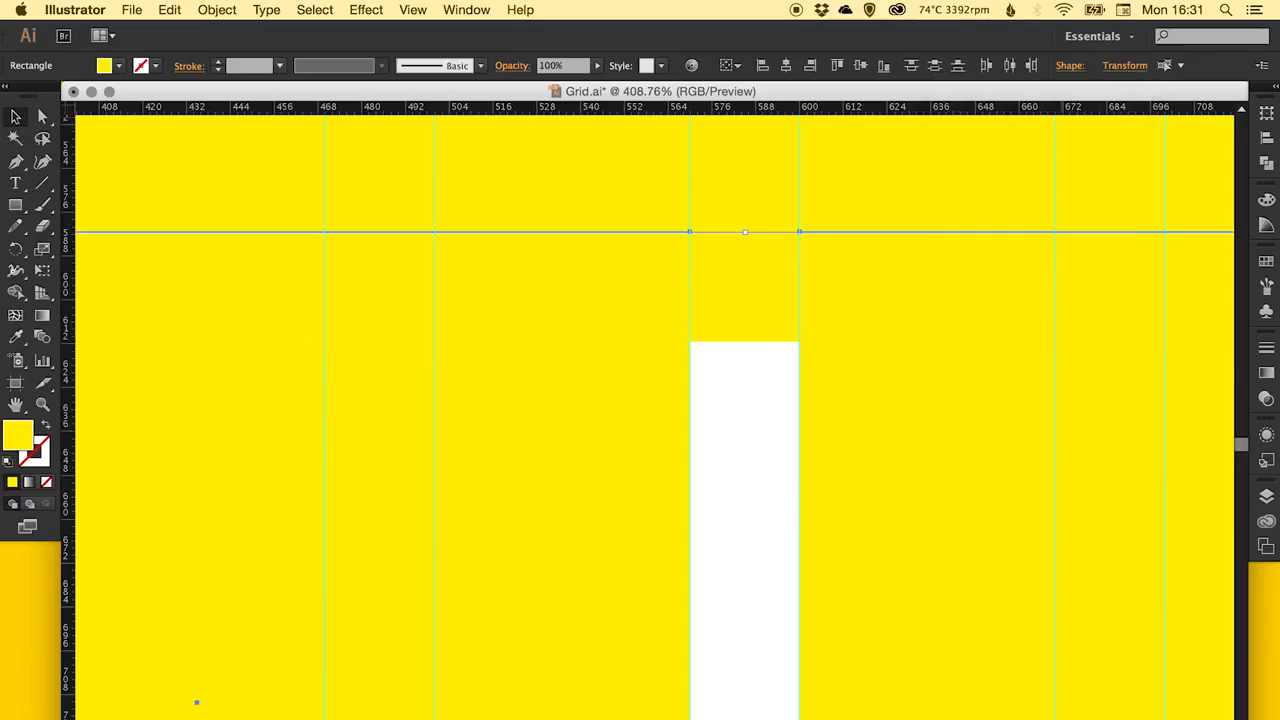
pyautogui.press('super+z')
# Move the four yellow boxes 30 px down from the strip by adding 30 to their Y position, and deselect them.
pyautogui.click(1134, 66)
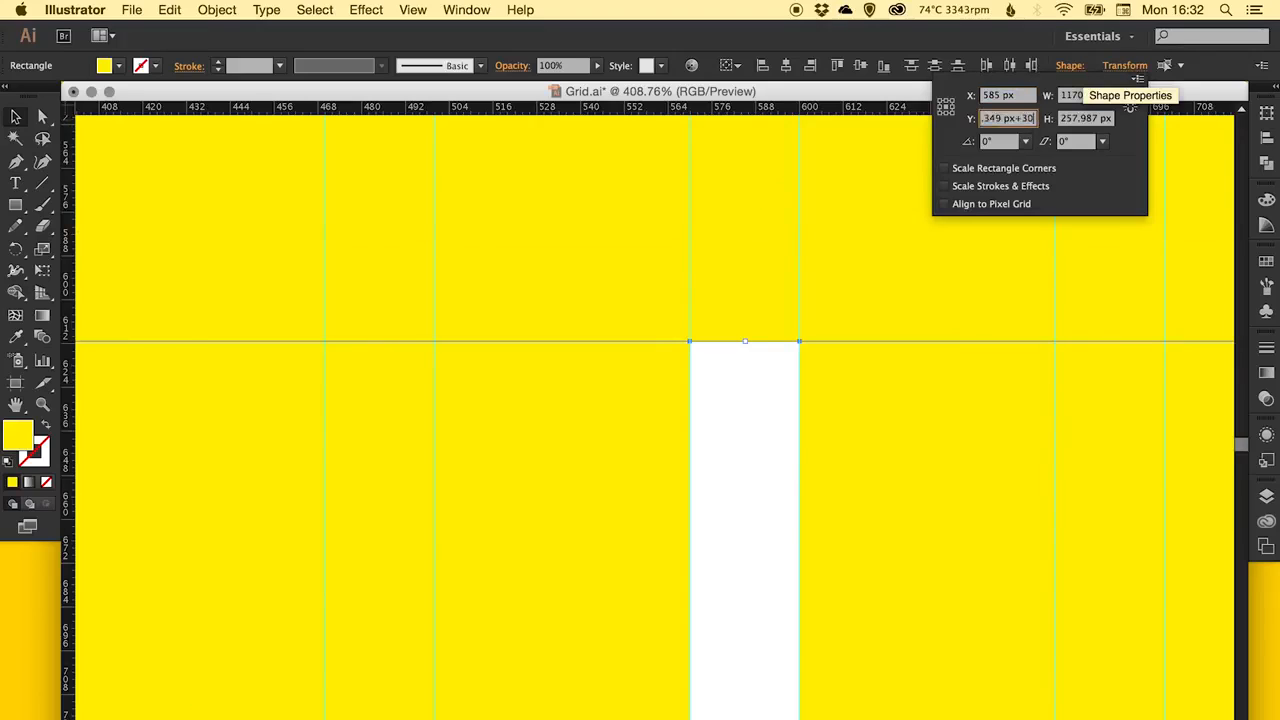
pyautogui.press('Return')
pyautogui.press('super+shift+a')
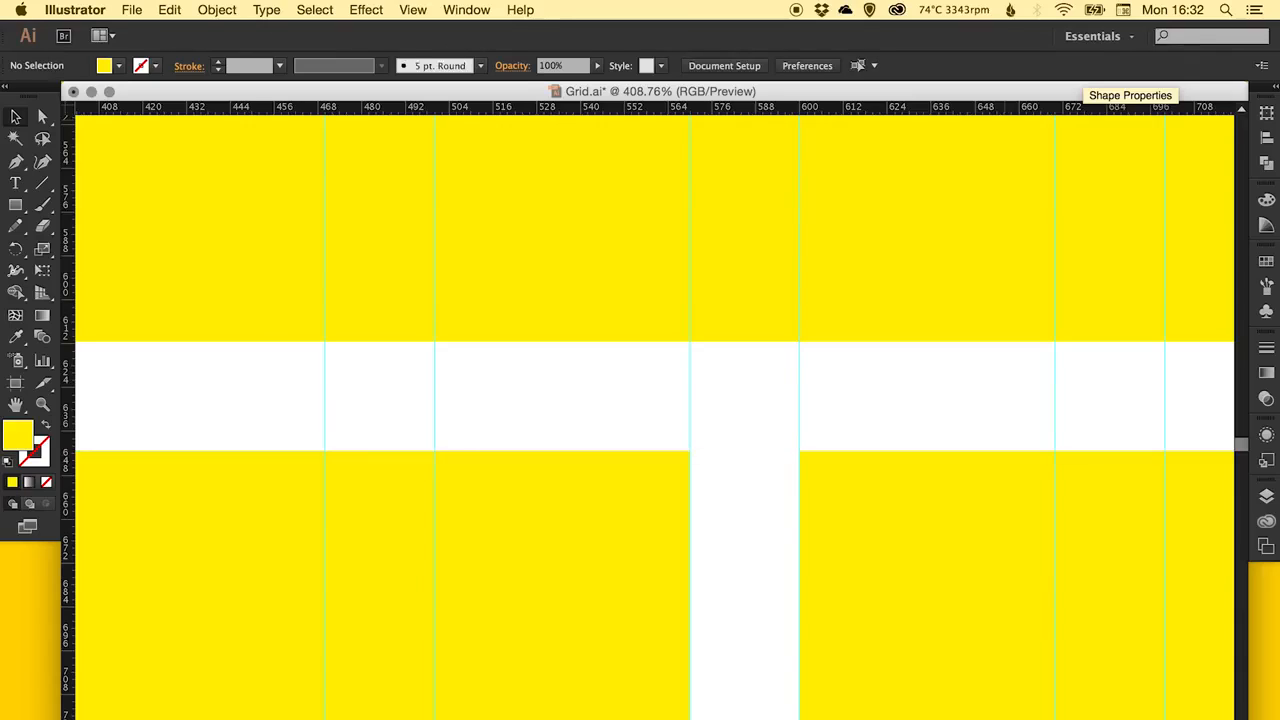
pyautogui.press('super+minus')
pyautogui.press('super+minus')
pyautogui.press('super+minus')
pyautogui.press('super+minus')
pyautogui.press('super+minus')
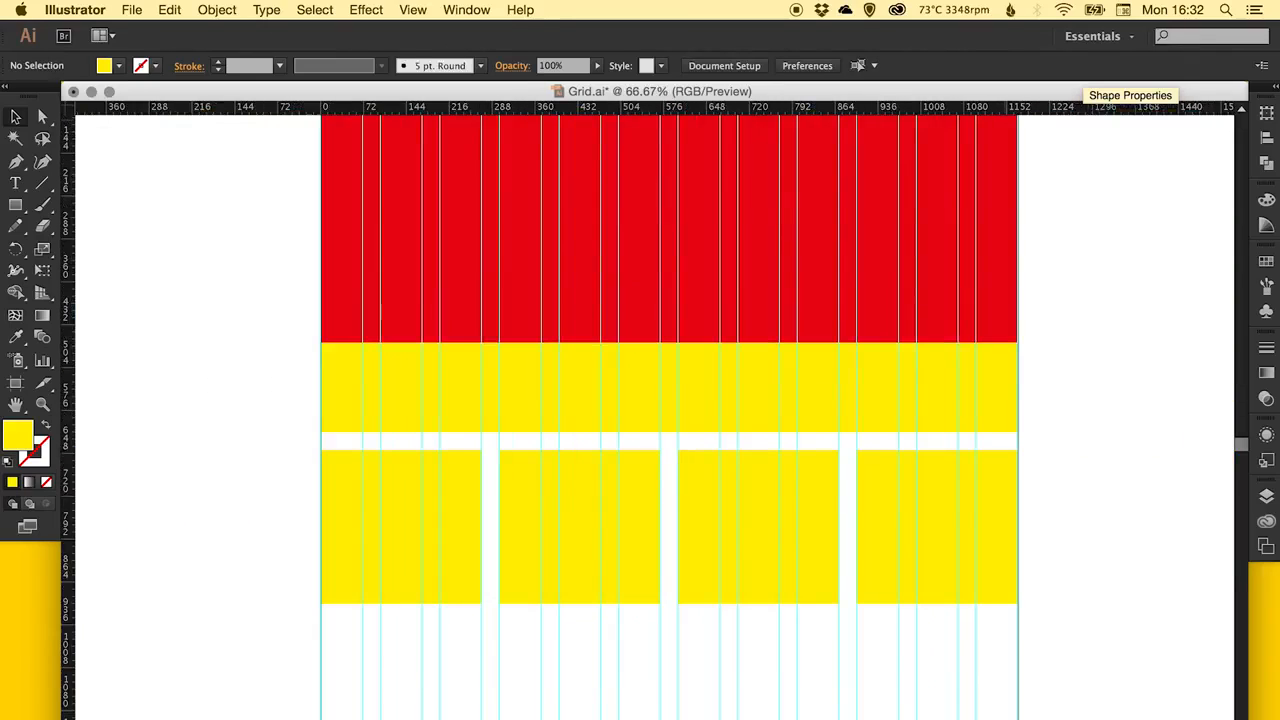
# Copy the row of four yellow boxes directly beneath itself, and delete the copy.
pyautogui.moveTo(756, 379); pyautogui.dragTo(743, 397)
pyautogui.moveTo(767, 513); pyautogui.dragTo(750, 344)
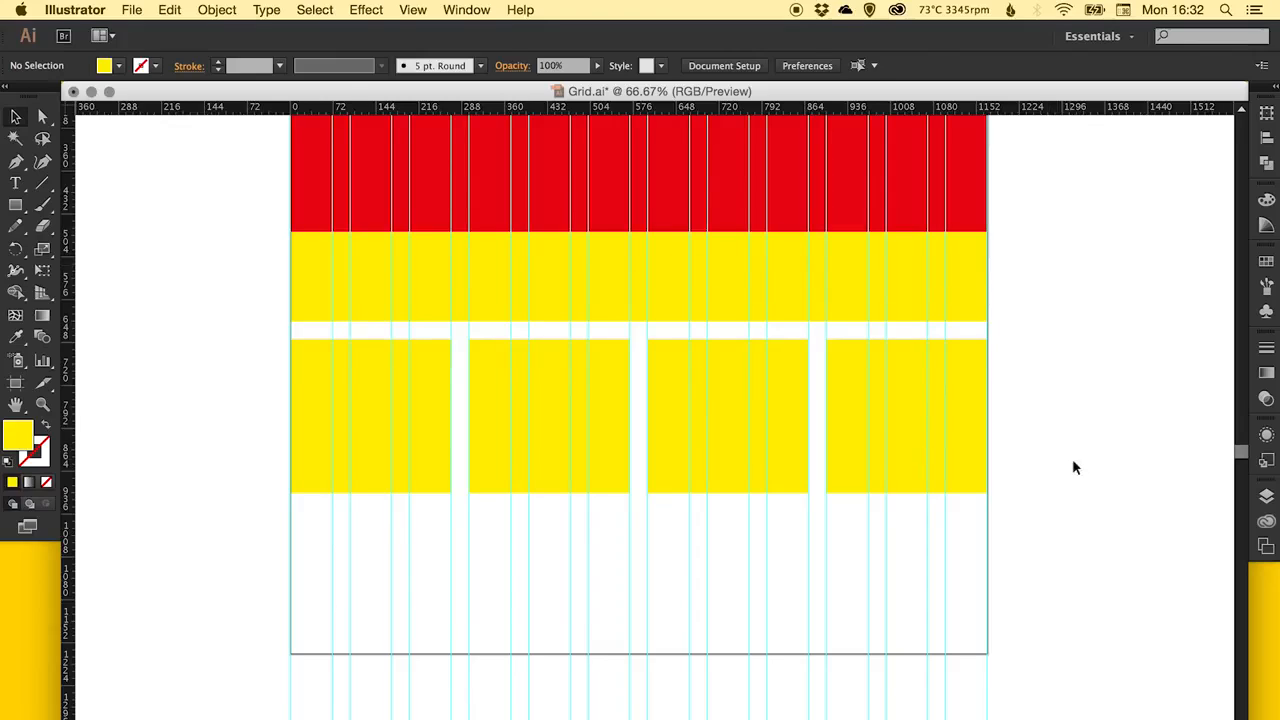
pyautogui.moveTo(1064, 456); pyautogui.dragTo(438, 354)
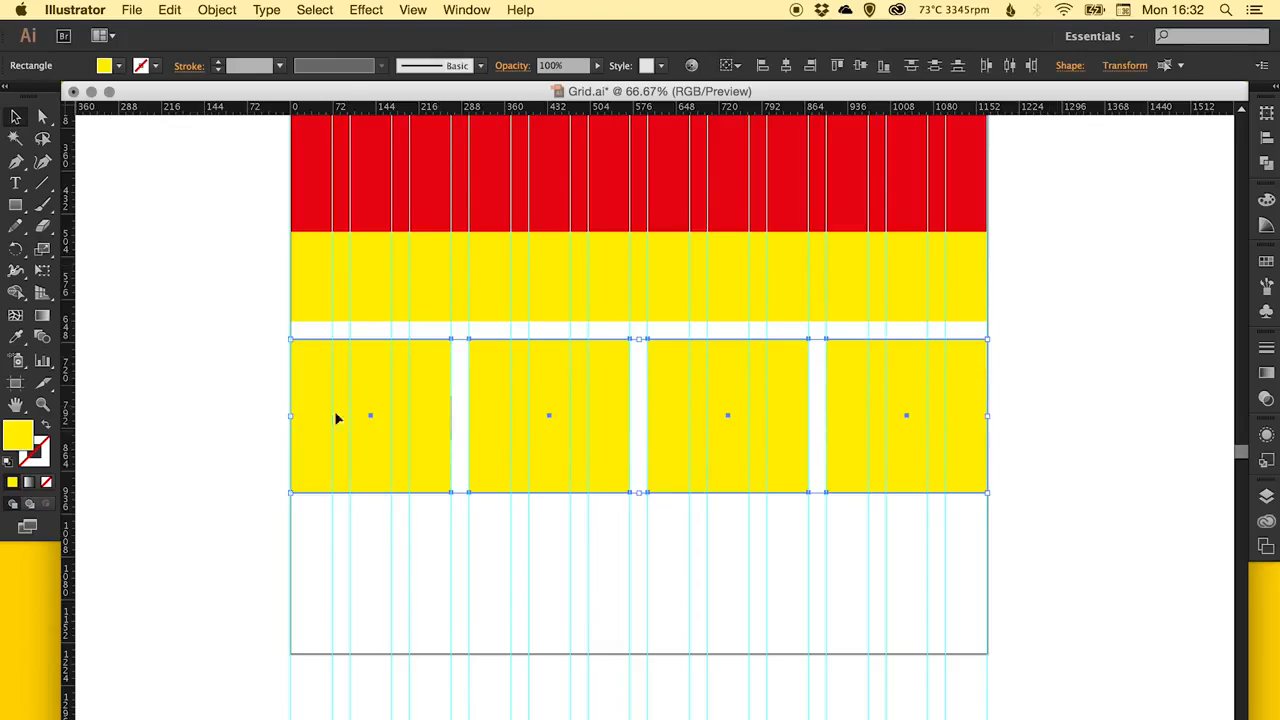
pyautogui.moveTo(310, 371); pyautogui.dragTo(310, 526)
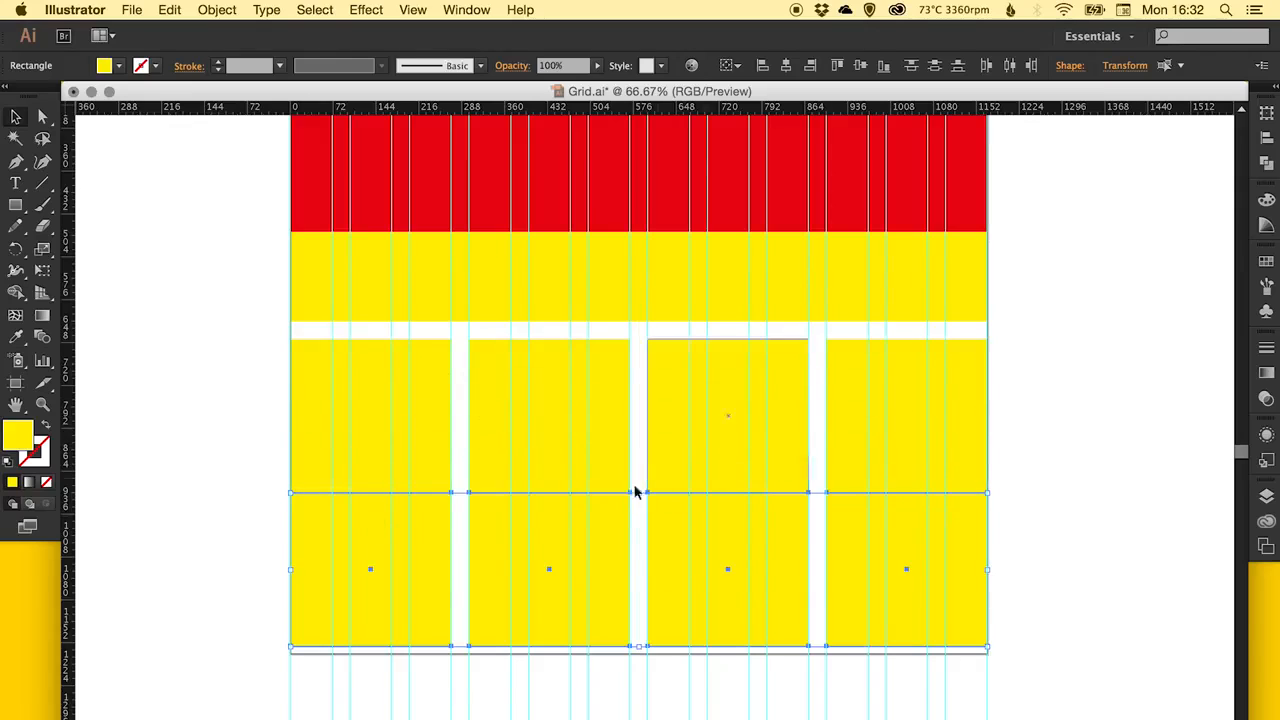
pyautogui.moveTo(560, 514); pyautogui.dragTo(645, 586)
pyautogui.press('Delete')
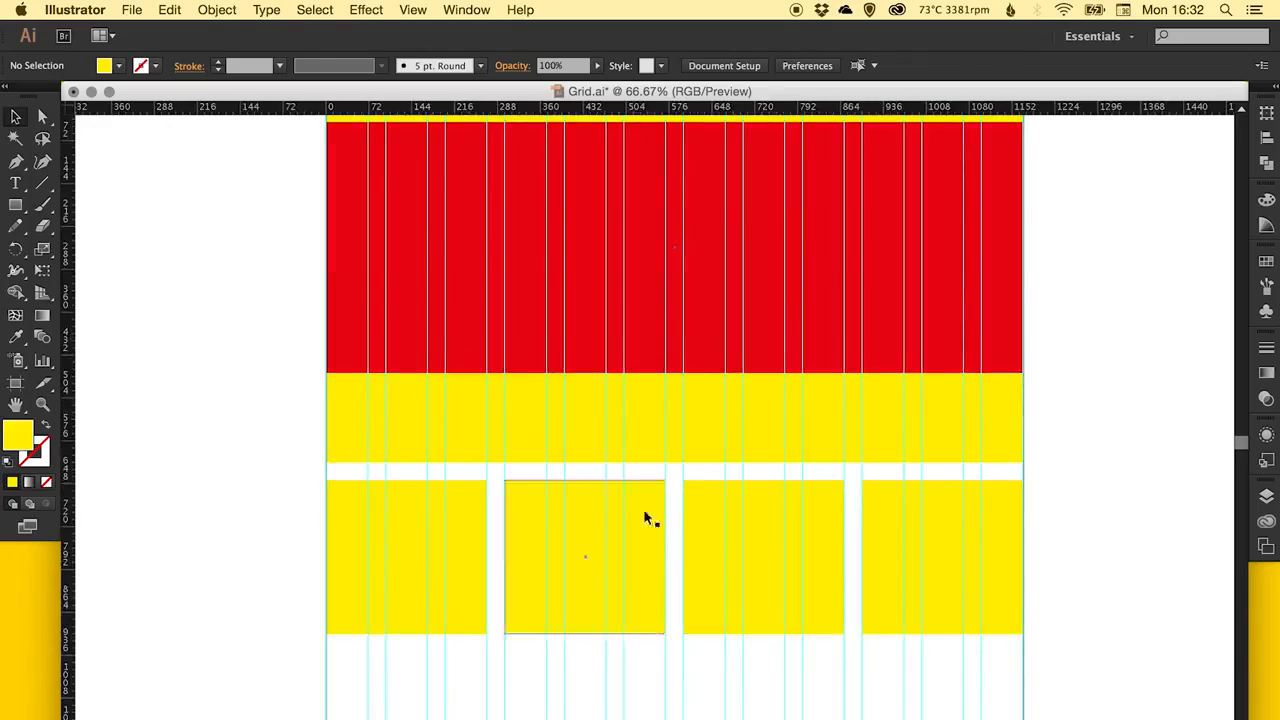
# Hide the column guides so only the layout blocks show.
pyautogui.moveTo(709, 368); pyautogui.dragTo(673, 417)
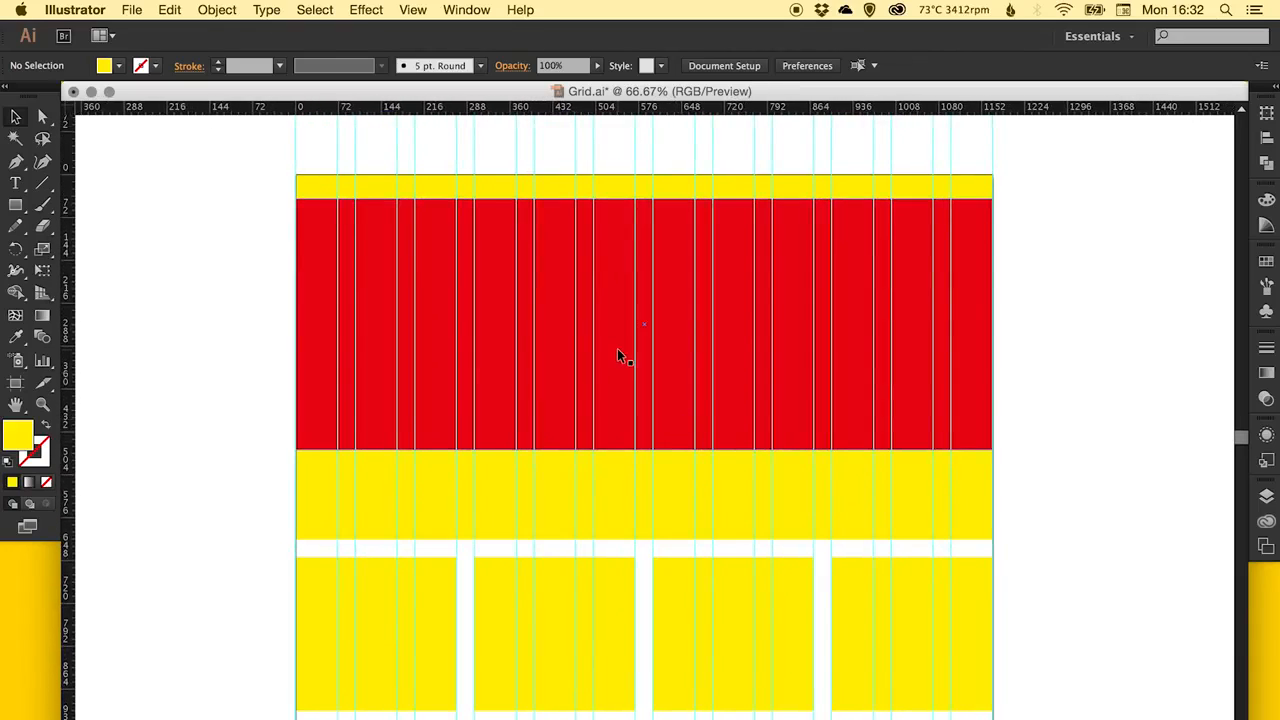
pyautogui.click(408, 10)
pyautogui.moveTo(507, 521)
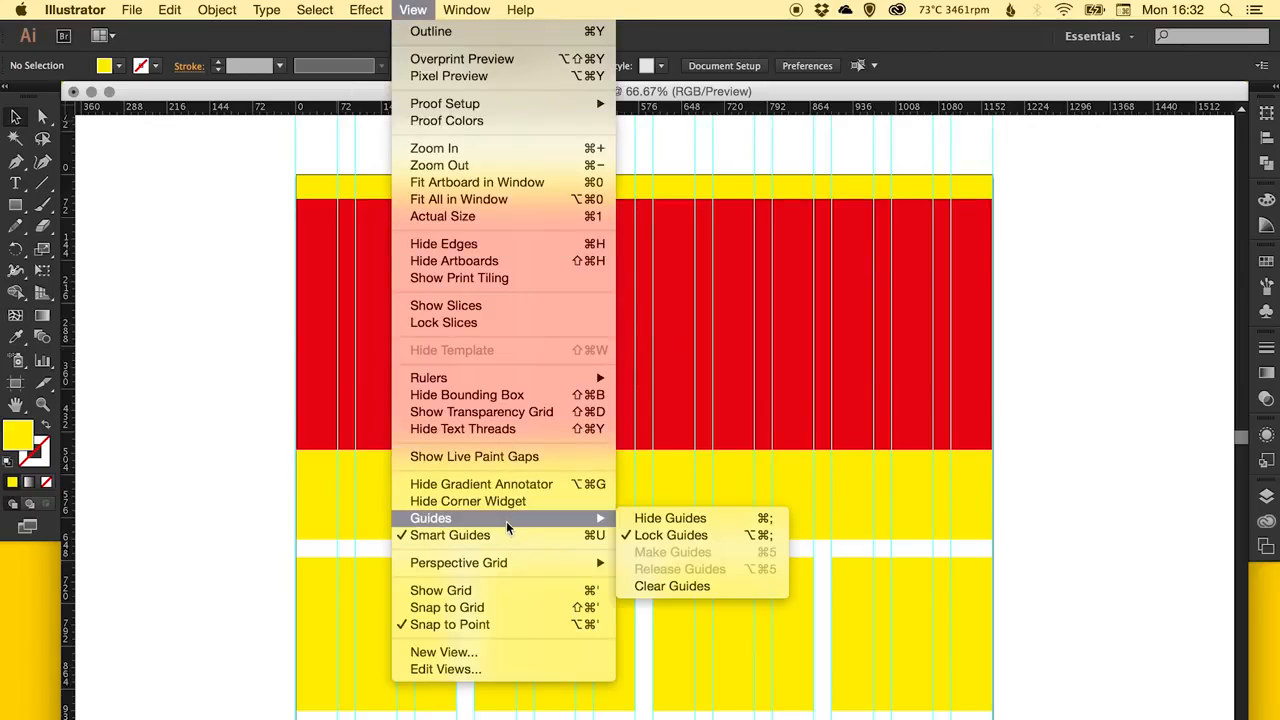
pyautogui.click(696, 516)
pyautogui.scroll(-2, 602, 481)
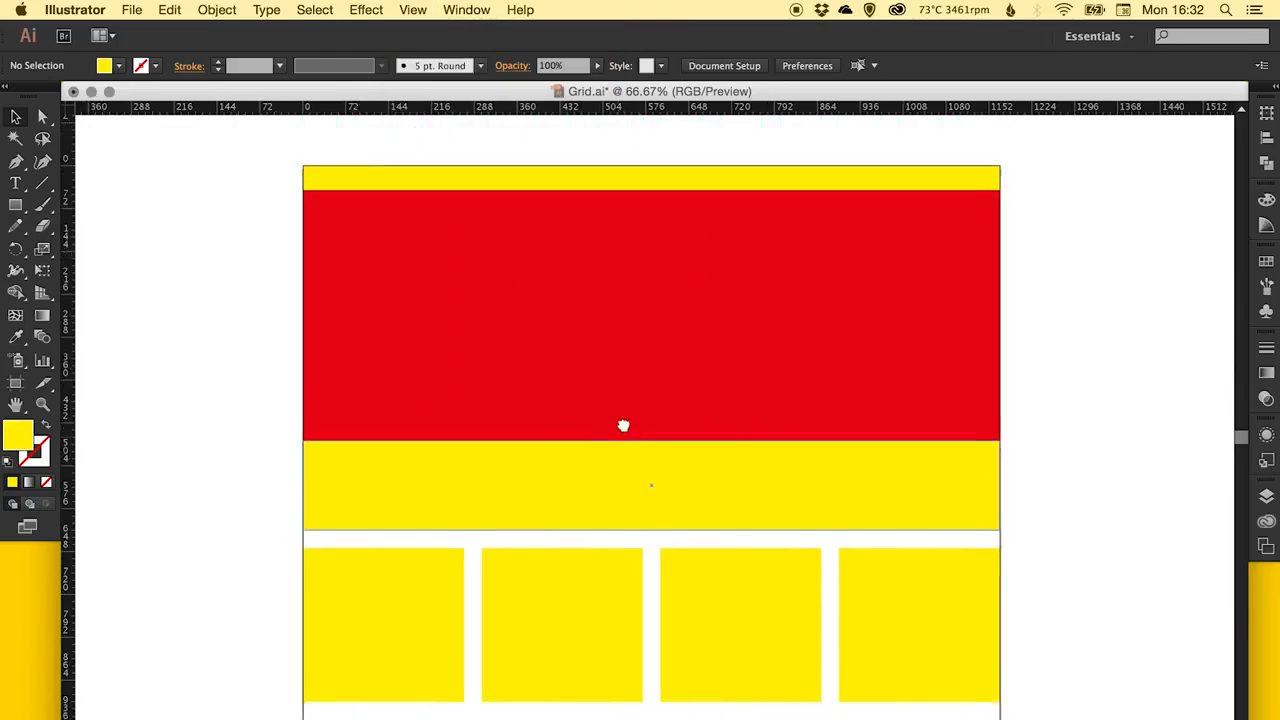
pyautogui.scroll(-1, 325, 283)
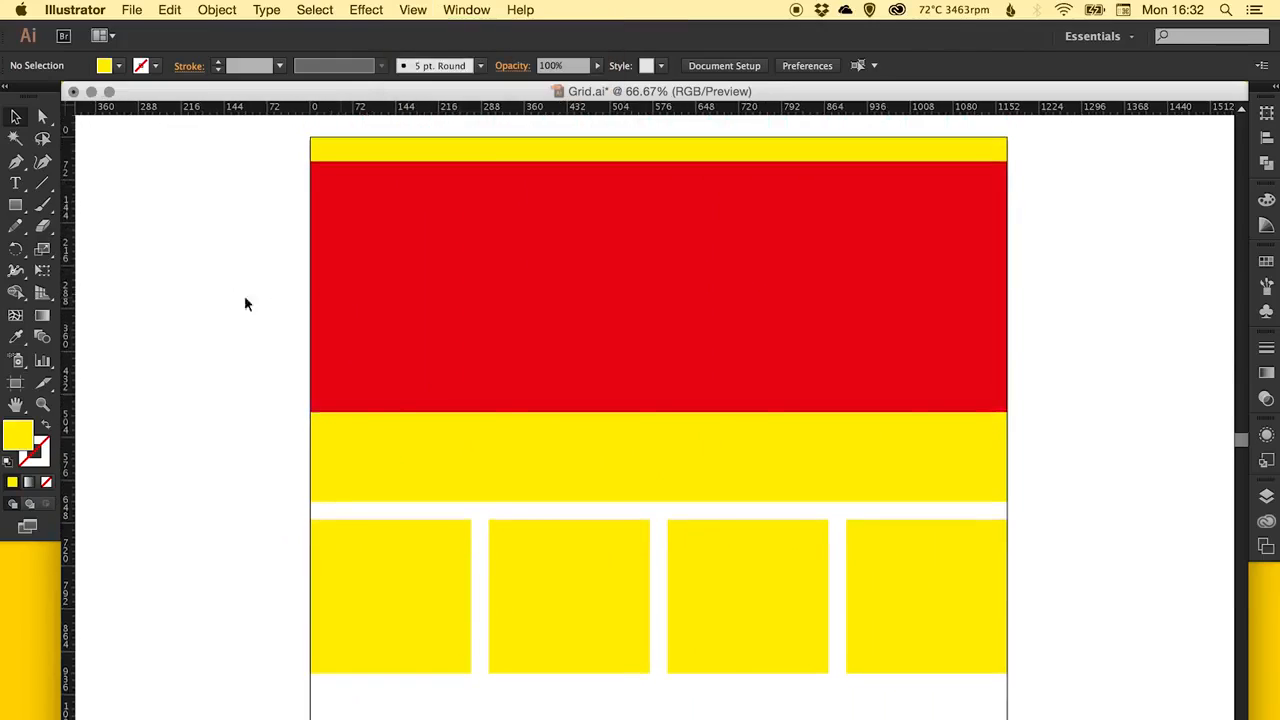
# Fill the 40 px strip along the top of the page with the dark grey swatch, made a global colour.
pyautogui.click(980, 146)
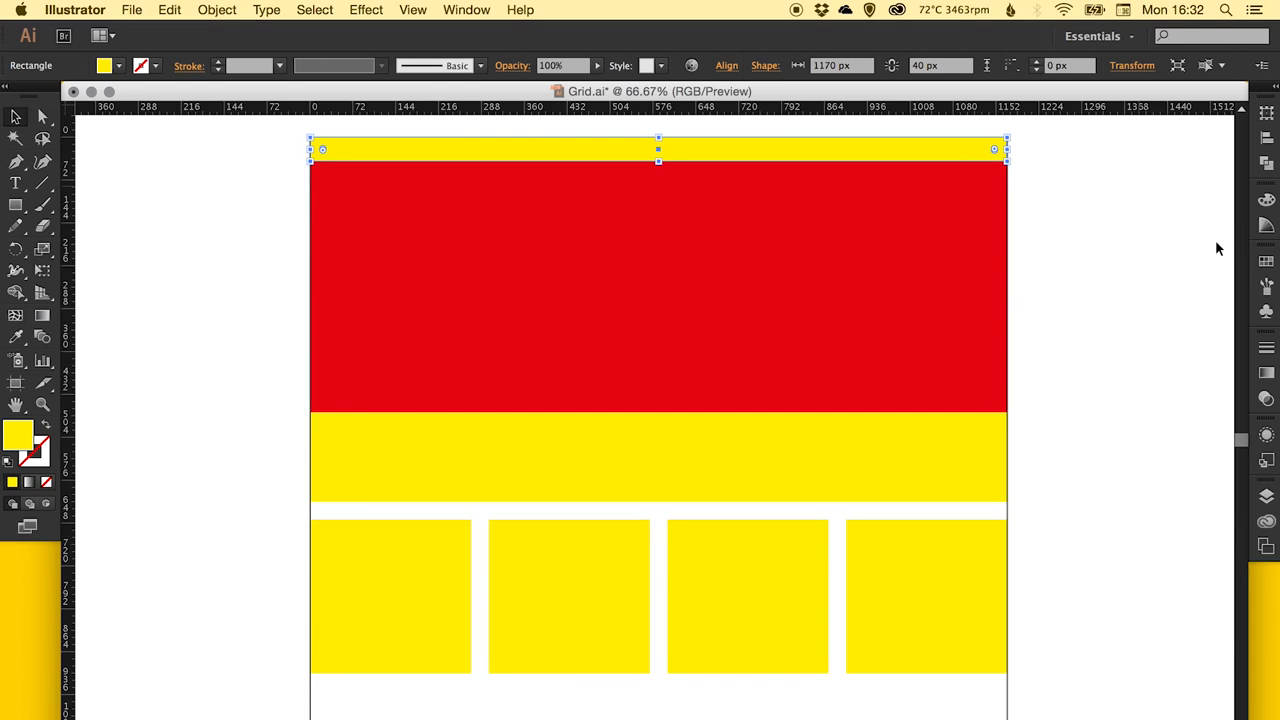
pyautogui.click(1262, 264)
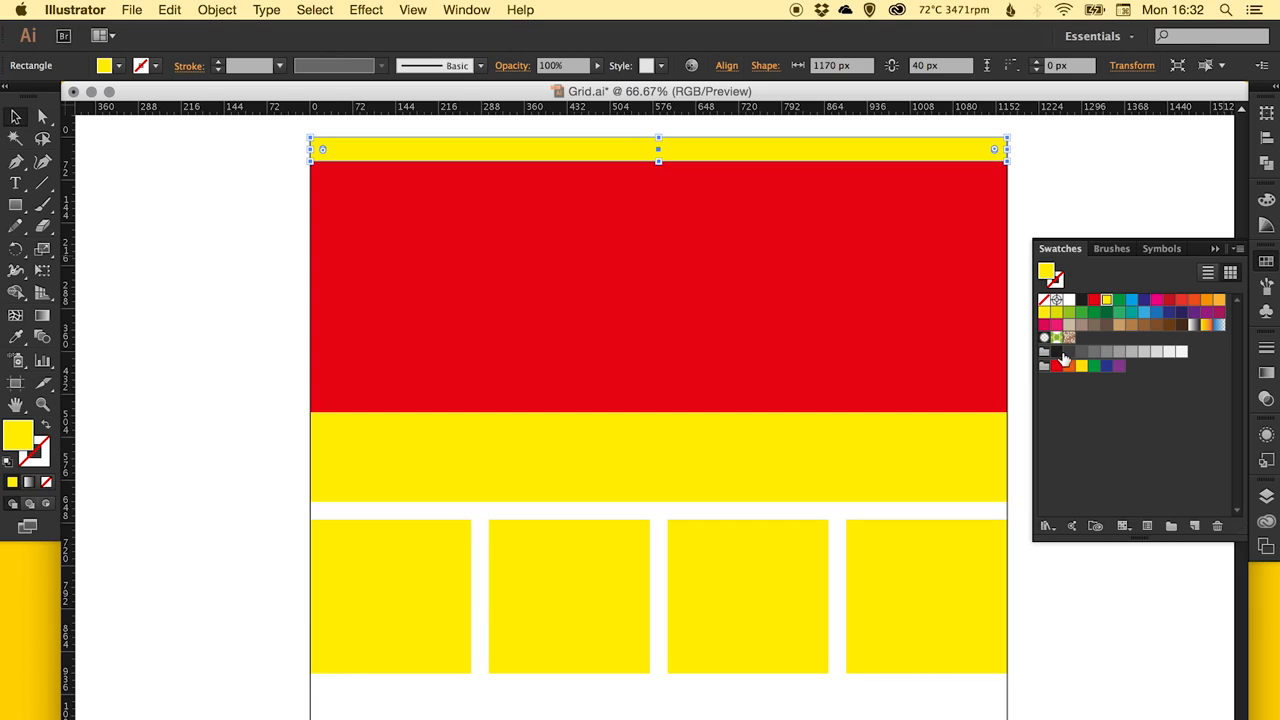
pyautogui.doubleClick(1066, 355)
pyautogui.click(1193, 470)
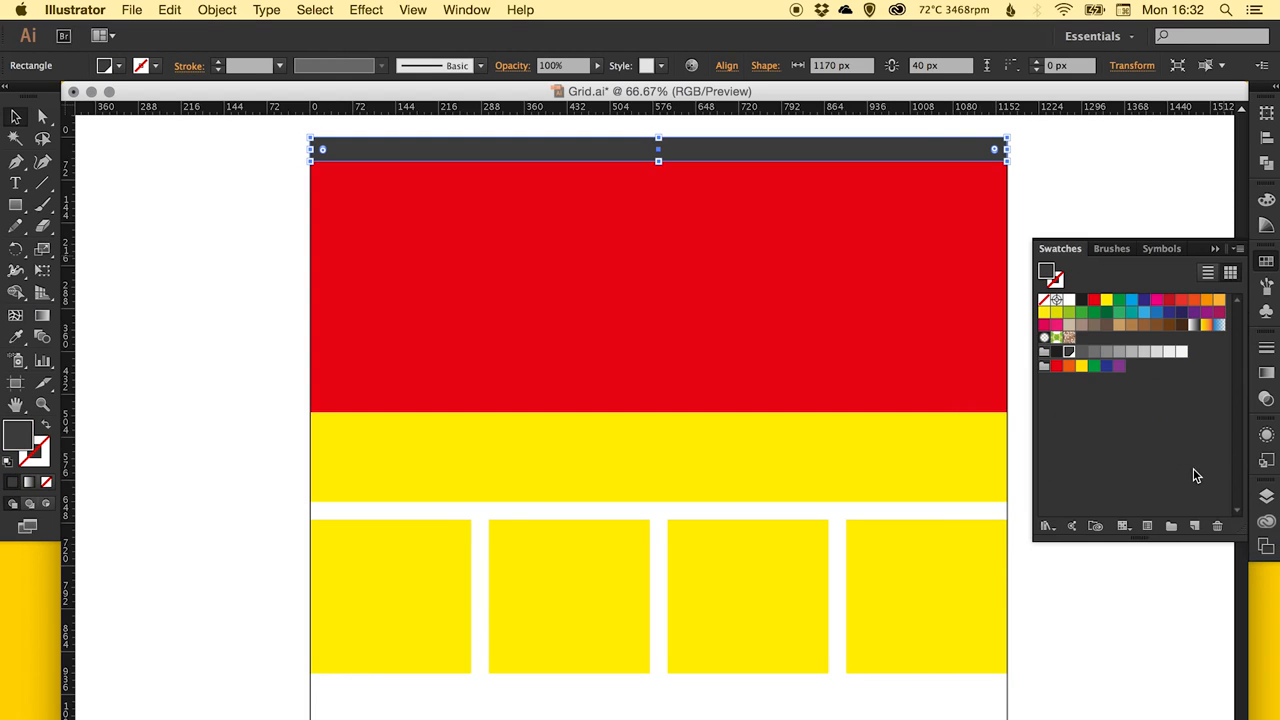
# Fill the 150 px strip below the red rectangle with the light grey swatch C=0 M=0 Y=0 K=10, made a global colour.
pyautogui.click(934, 446)
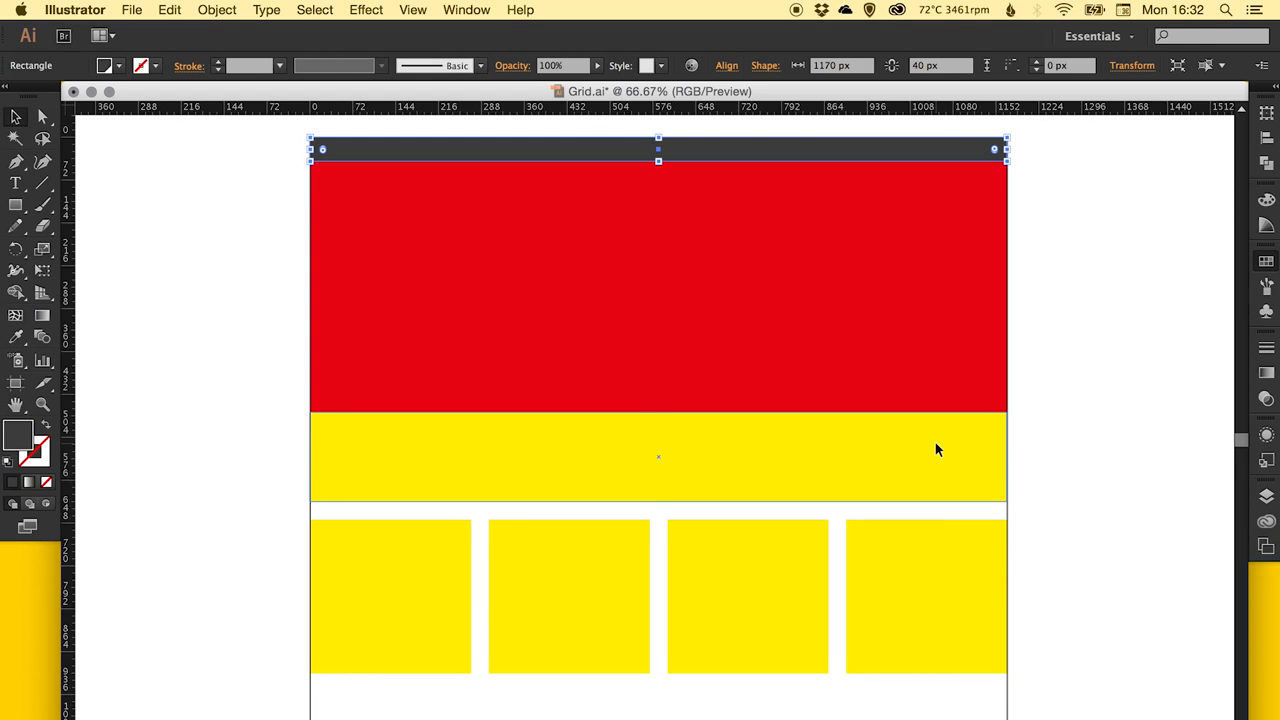
pyautogui.click(1266, 264)
pyautogui.doubleClick(1170, 356)
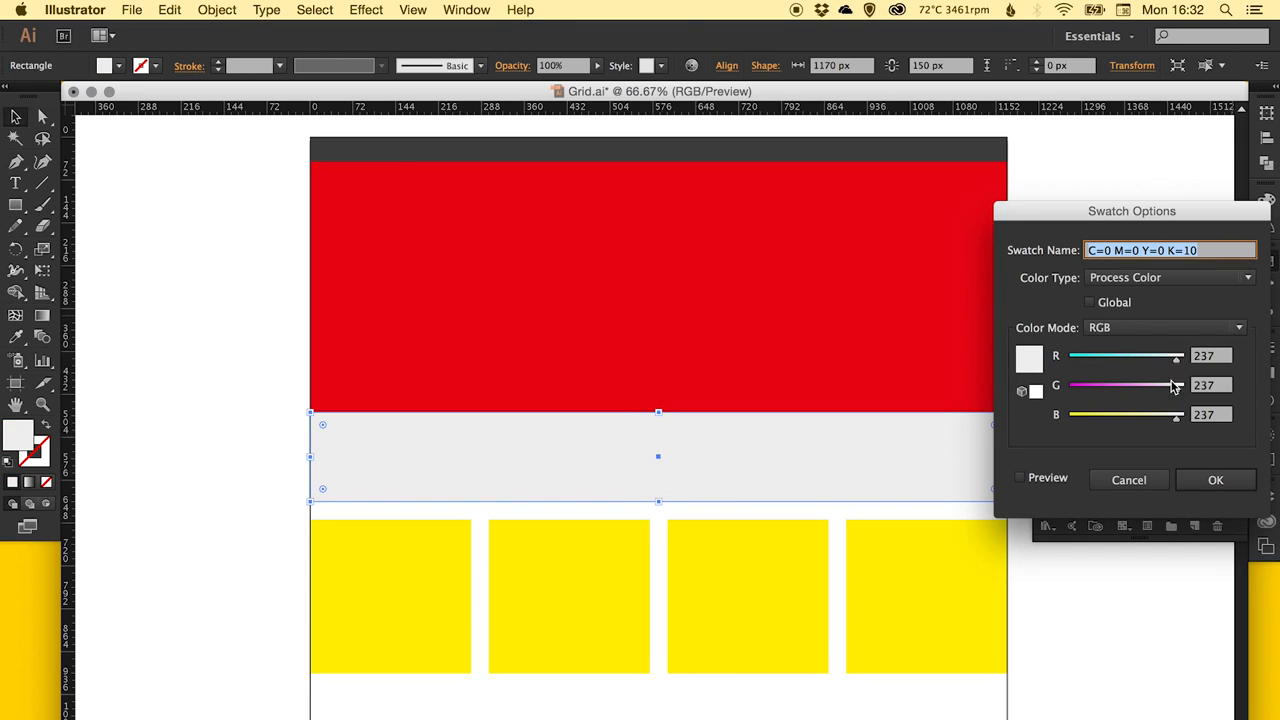
pyautogui.click(1090, 302)
pyautogui.click(1182, 480)
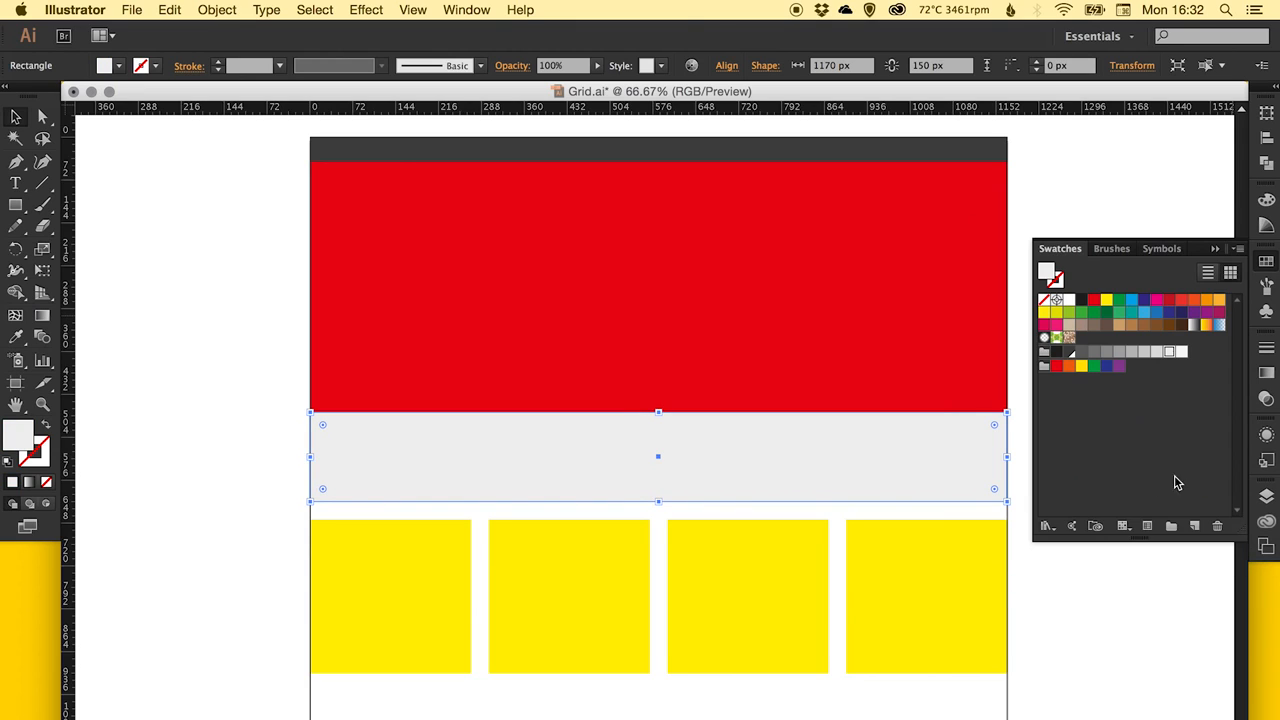
# Fill all four yellow boxes with the mid-grey swatch C=0 M=0 Y=0 K=40, made a global colour.
pyautogui.click(465, 582)
pyautogui.keyDown('shift'); pyautogui.click(528, 567); pyautogui.keyUp('shift')
pyautogui.keyDown('shift'); pyautogui.click(786, 548); pyautogui.keyUp('shift')
pyautogui.keyDown('shift'); pyautogui.click(903, 548); pyautogui.keyUp('shift')
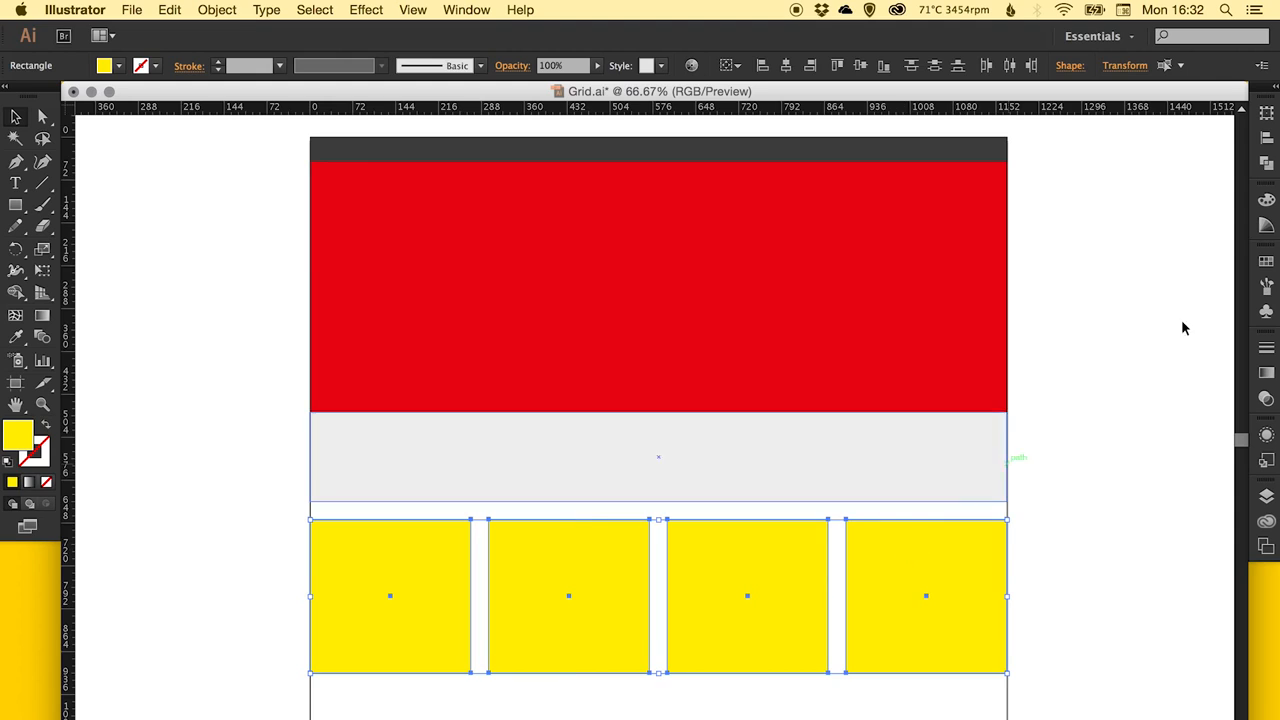
pyautogui.click(1266, 262)
pyautogui.doubleClick(1130, 353)
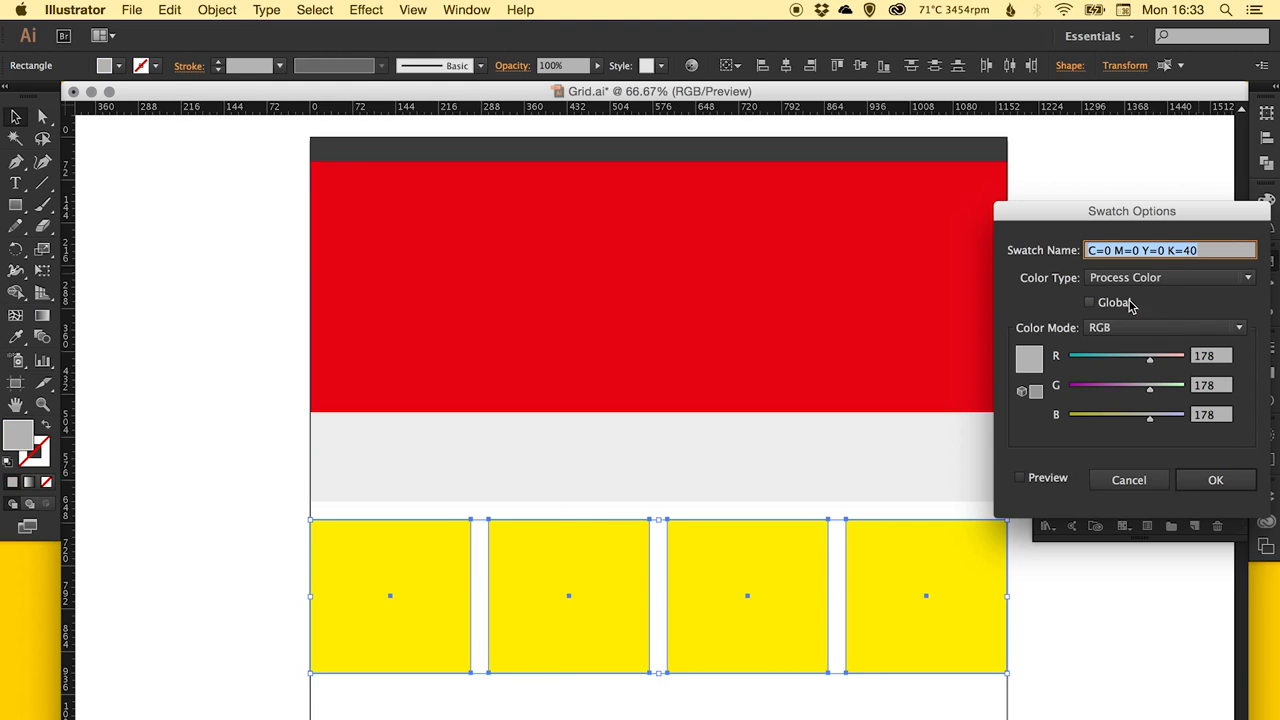
pyautogui.click(1090, 299)
pyautogui.click(1210, 478)
# Fill the large red rectangle with the grey swatch C=0 M=0 Y=0 K=40 and deselect it.
pyautogui.click(908, 359)
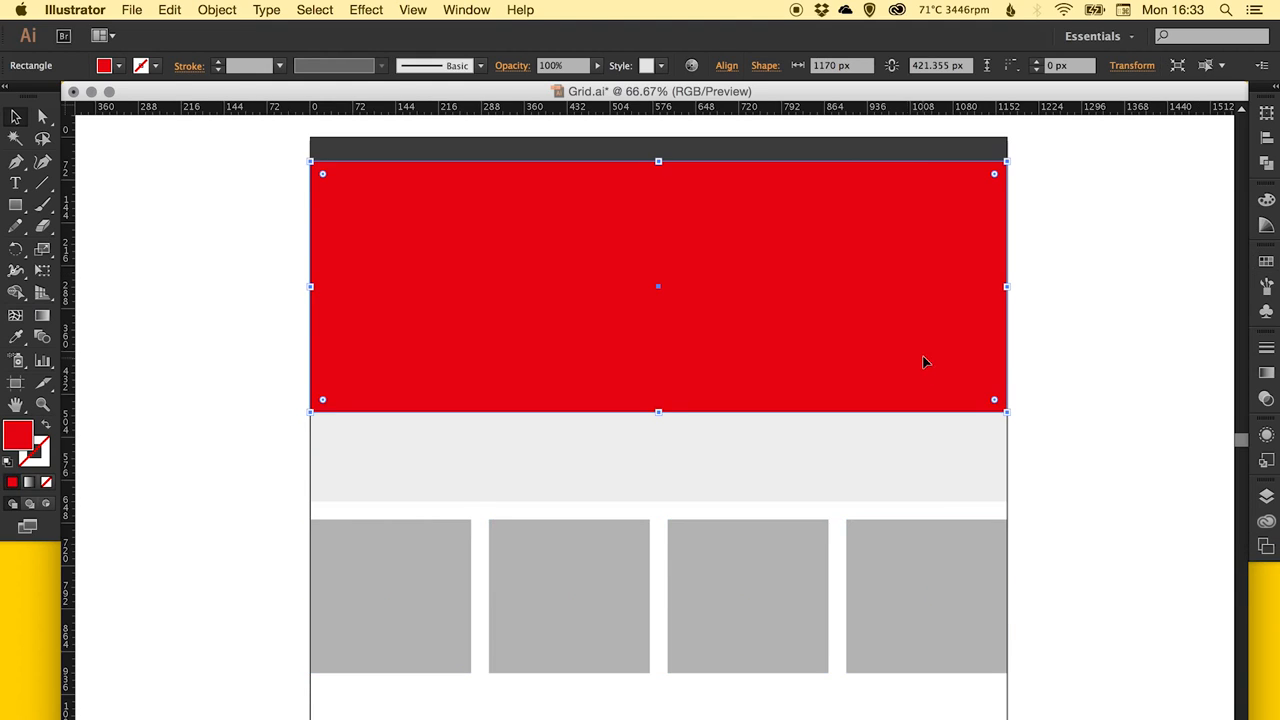
pyautogui.click(1265, 261)
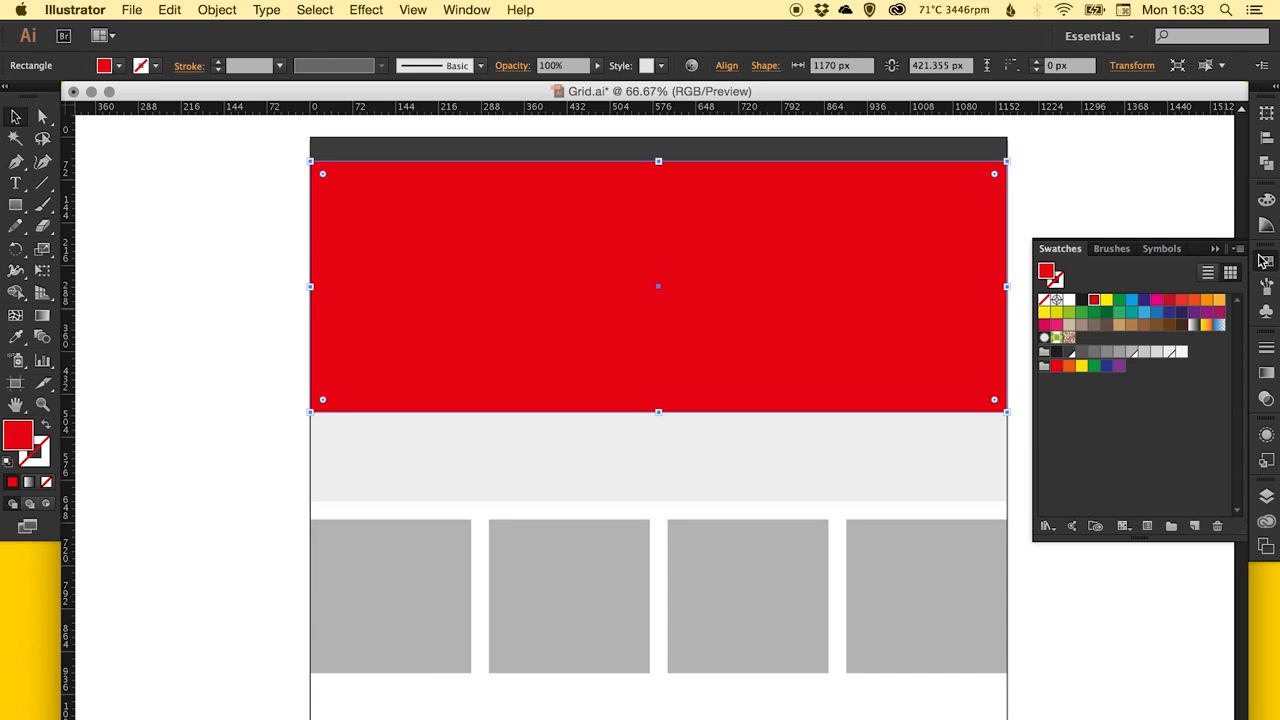
pyautogui.click(1134, 355)
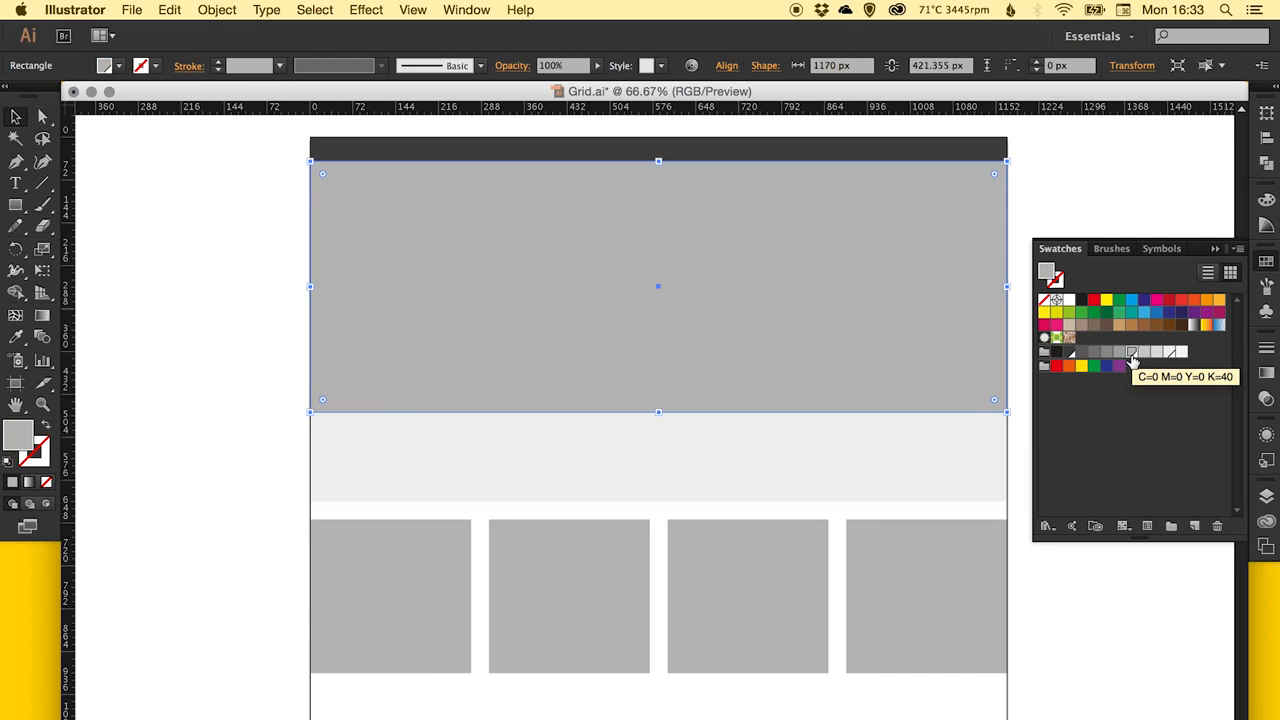
pyautogui.click(1266, 262)
pyautogui.click(1111, 294)
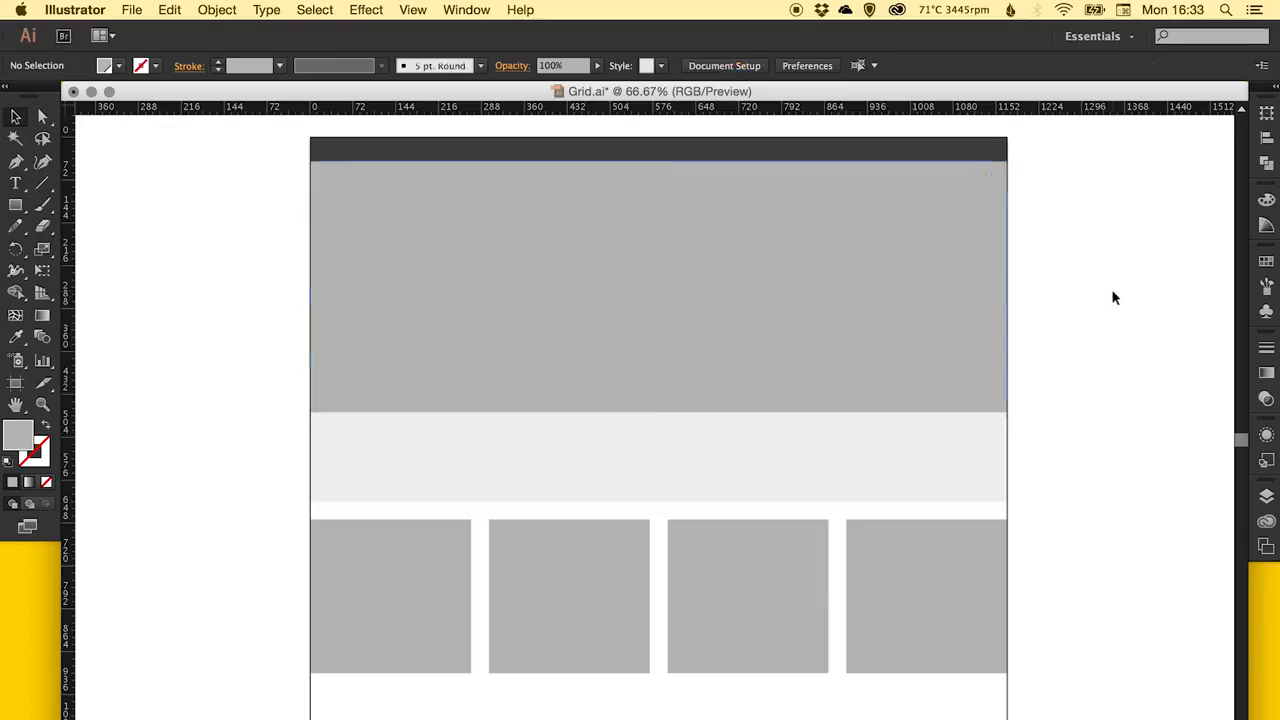
pyautogui.moveTo(789, 366); pyautogui.dragTo(777, 320)
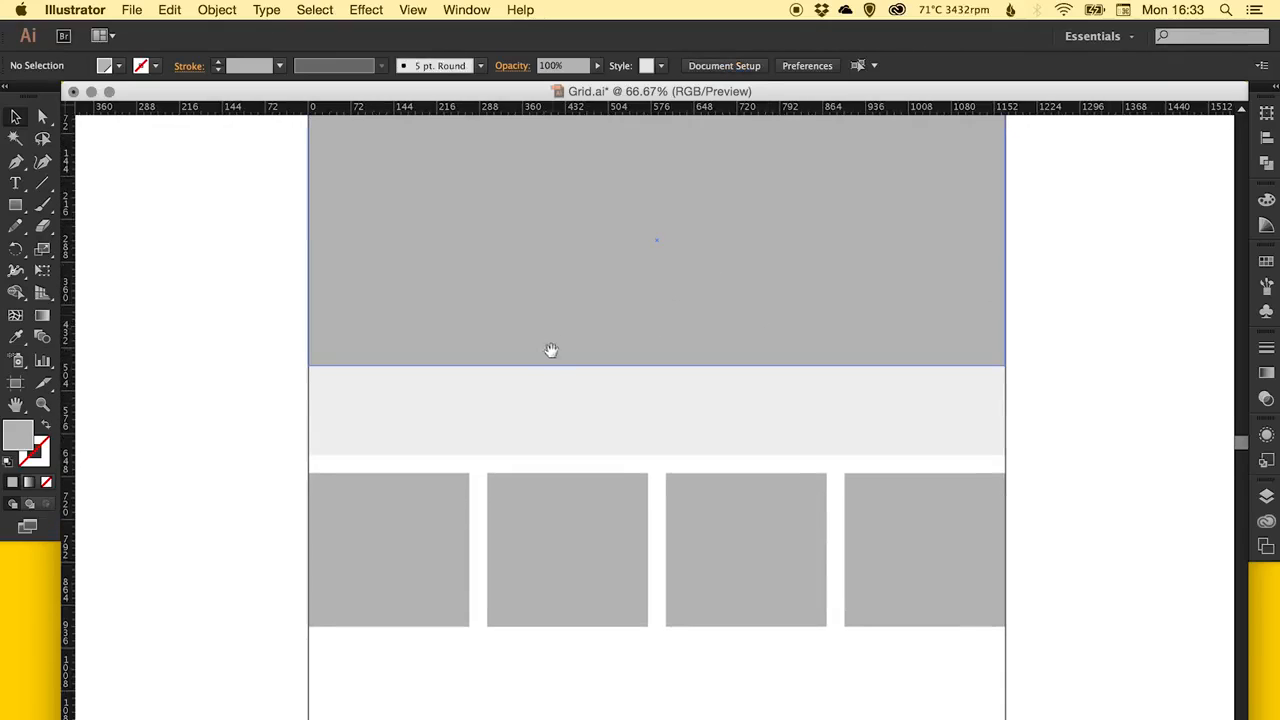
# Draw a small circle inside the large grey rectangle and fill it with the light grey global swatch.
pyautogui.moveTo(551, 350); pyautogui.dragTo(548, 400)
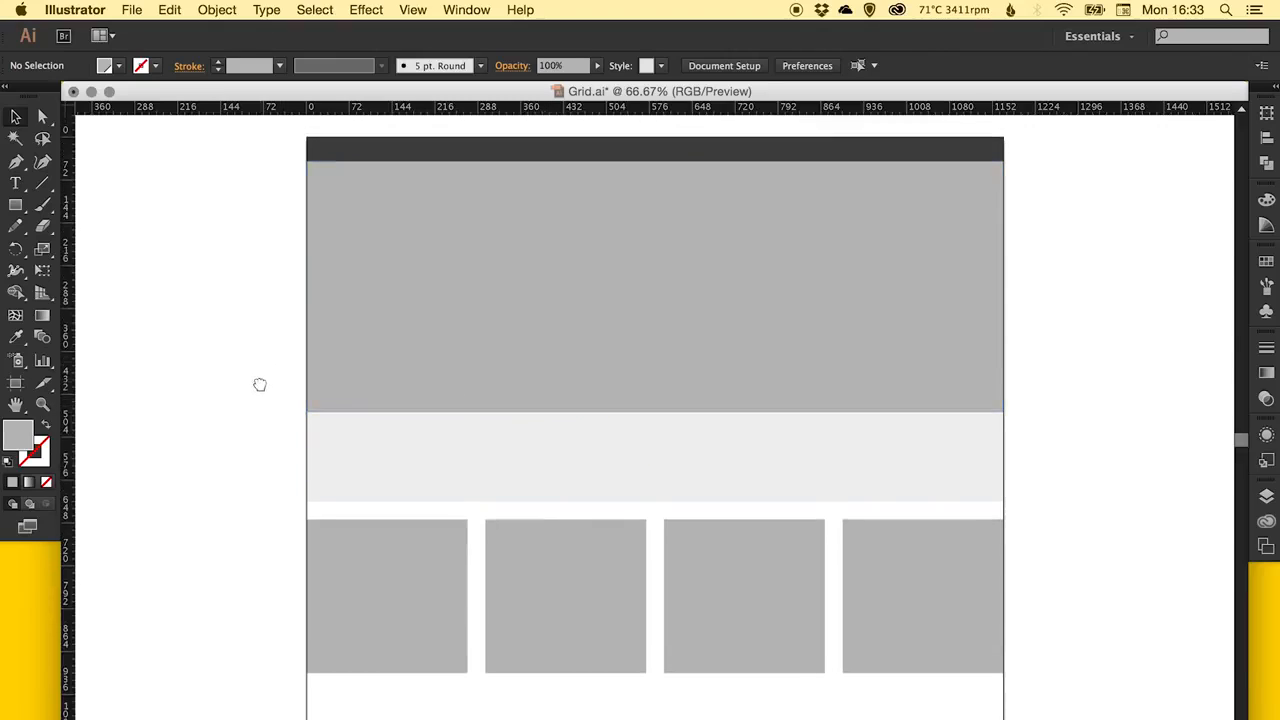
pyautogui.moveTo(259, 384); pyautogui.dragTo(294, 397)
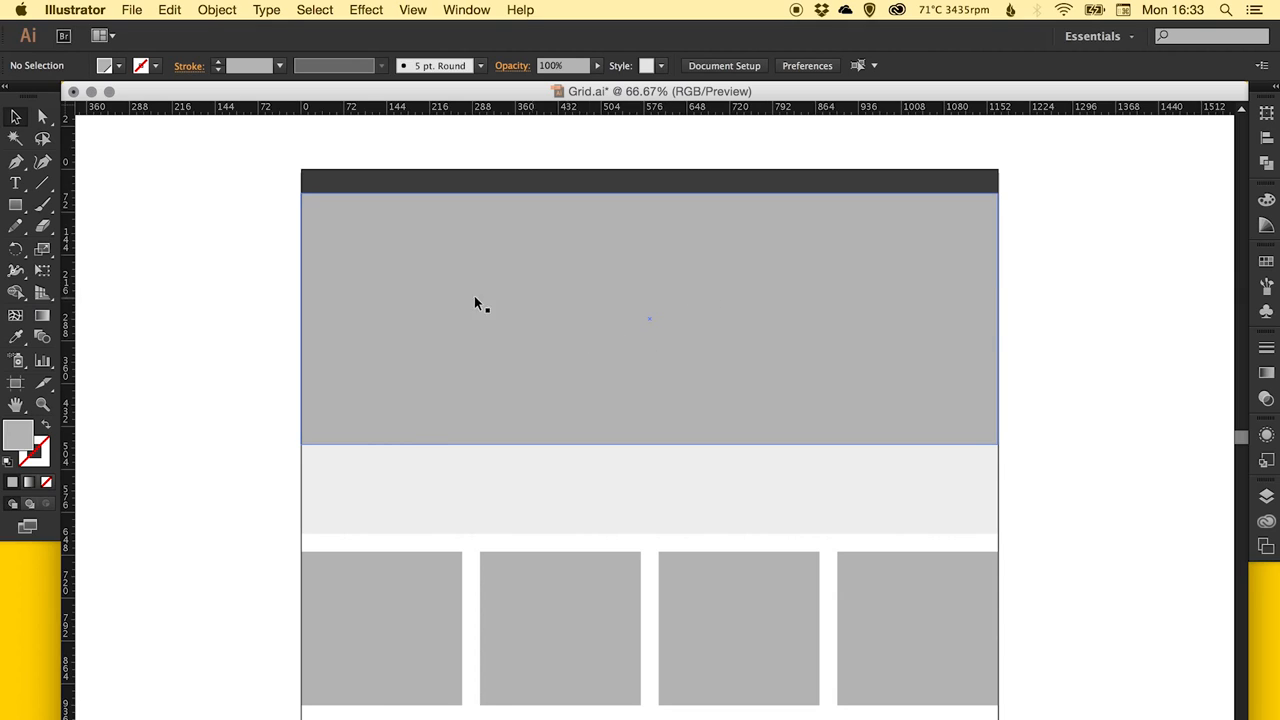
pyautogui.press('z')
pyautogui.moveTo(503, 292); pyautogui.dragTo(756, 461)
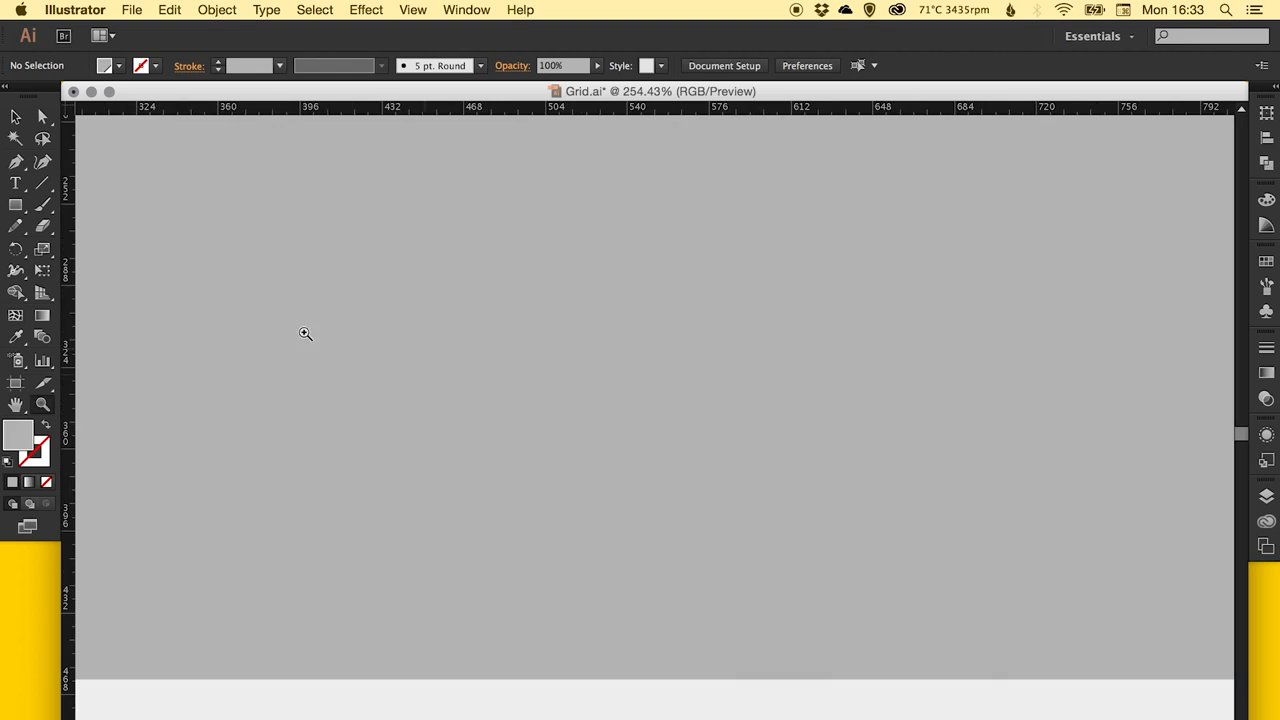
pyautogui.click(14, 206)
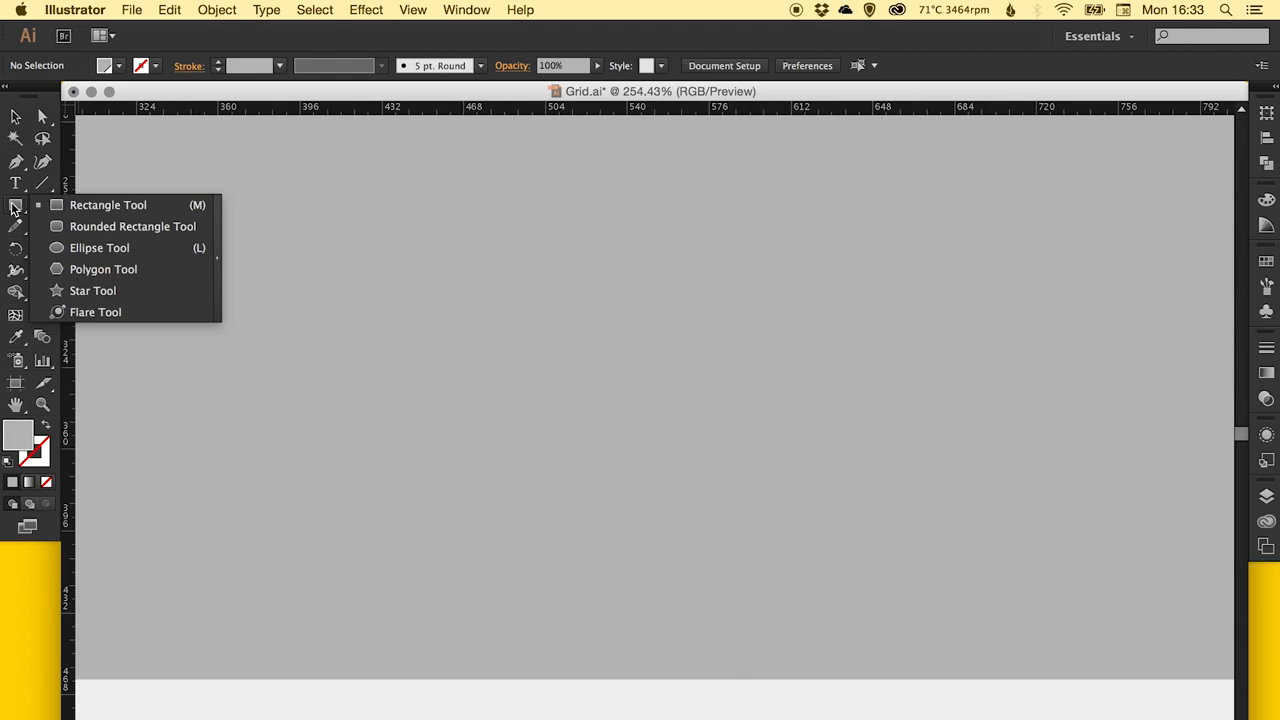
pyautogui.click(80, 248)
pyautogui.moveTo(488, 440); pyautogui.dragTo(521, 472)
pyautogui.press('v')
pyautogui.click(1266, 261)
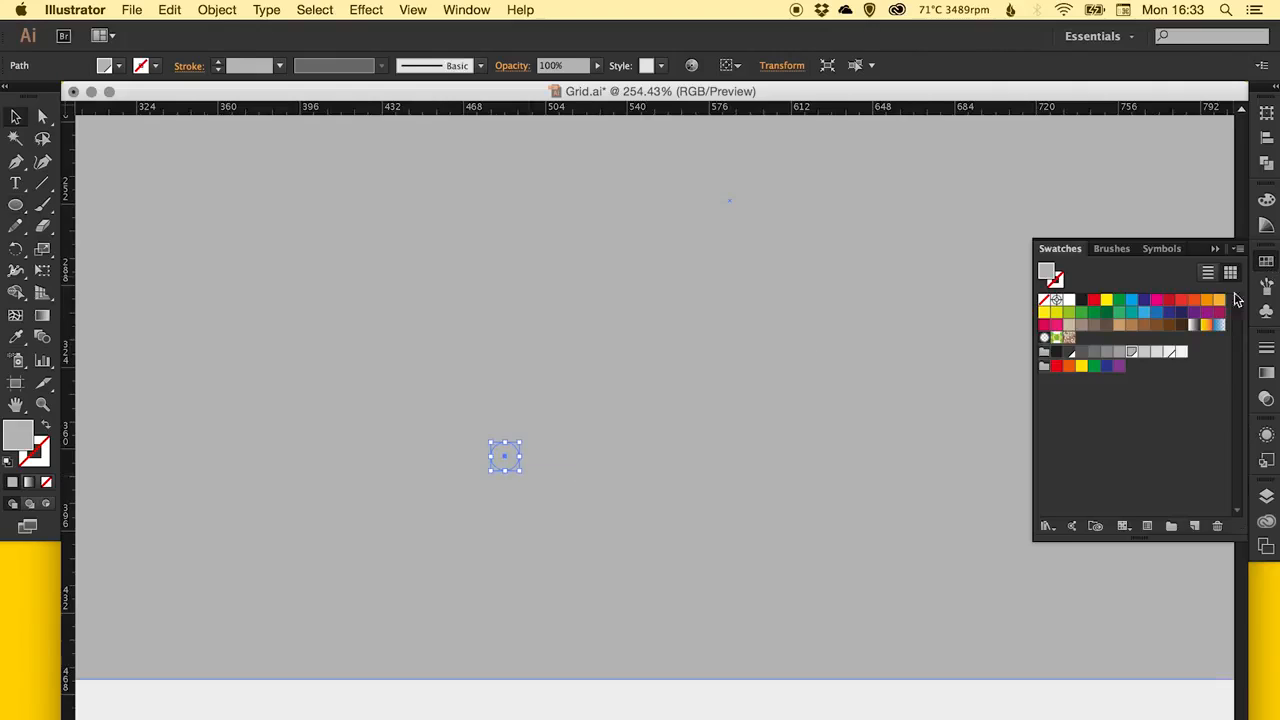
pyautogui.click(1170, 353)
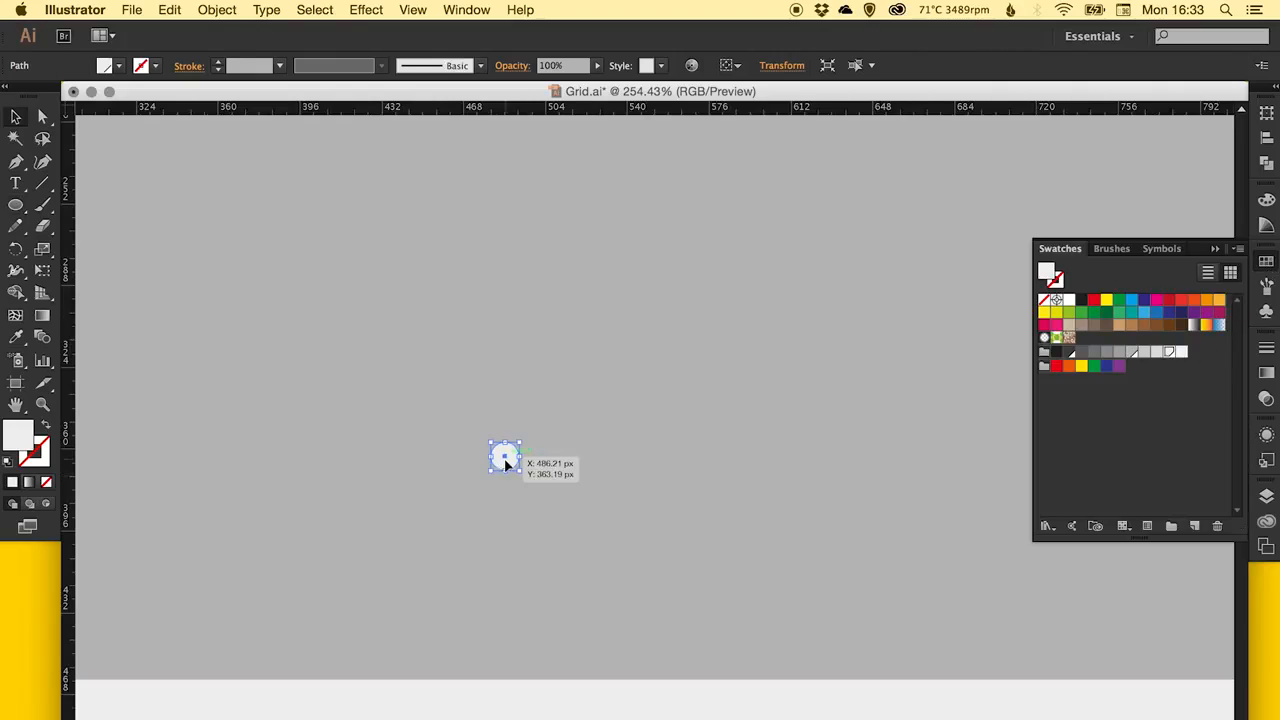
# Duplicate the circle horizontally and repeat the copy to make a row of four evenly spaced dots.
pyautogui.moveTo(505, 460); pyautogui.dragTo(552, 460)
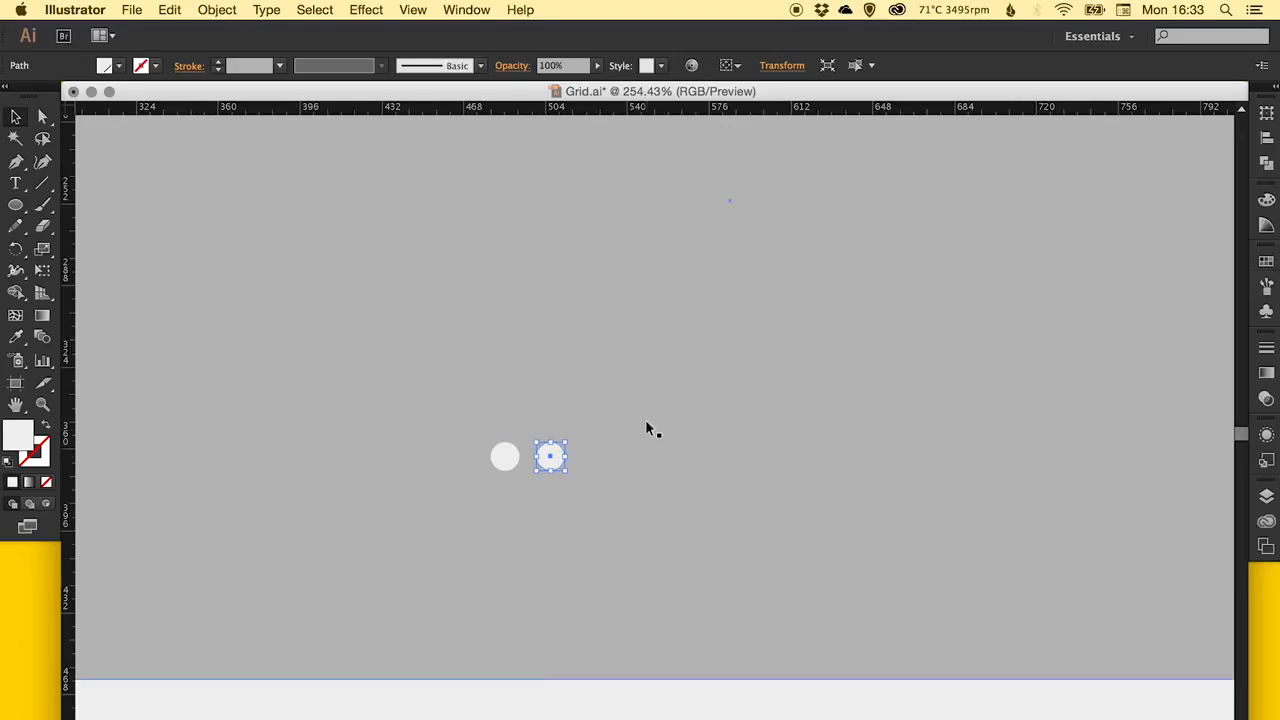
pyautogui.press('super+d')
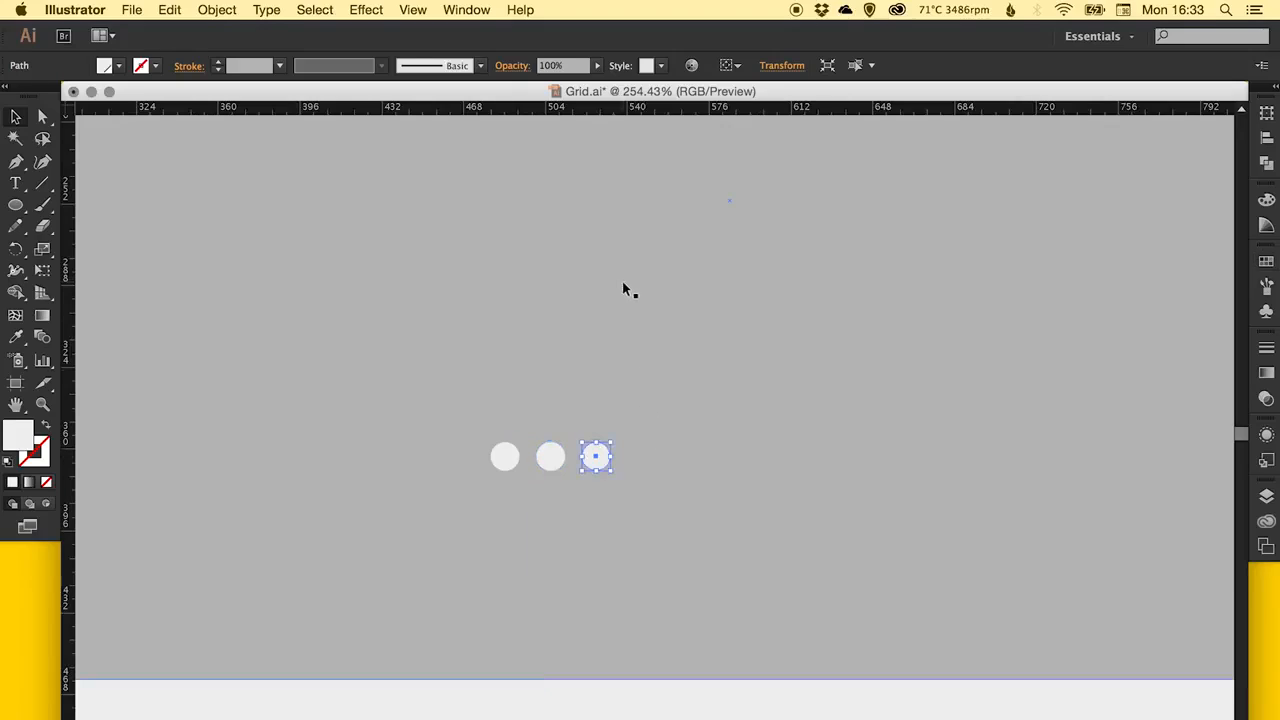
pyautogui.press('super+shift+b')
pyautogui.press('super+d')
pyautogui.click(651, 394)
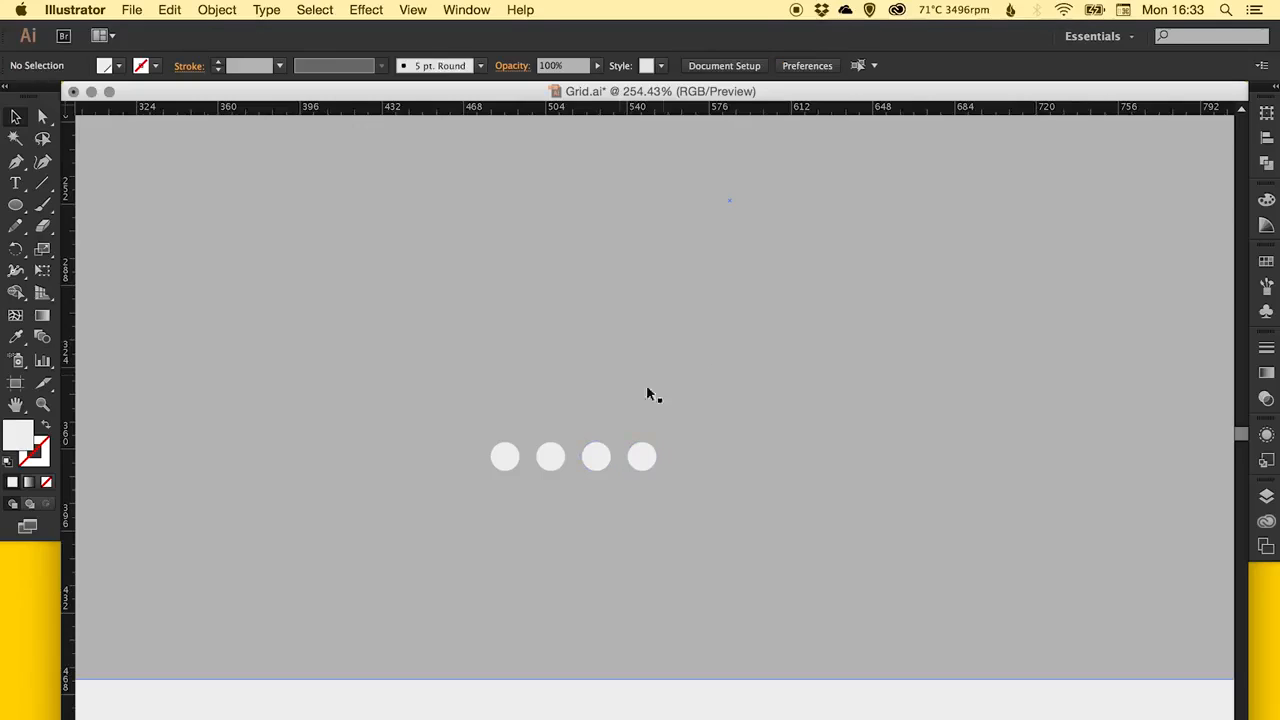
# Select all four dots and group them.
pyautogui.click(598, 458)
pyautogui.keyDown('shift'); pyautogui.click(551, 457); pyautogui.keyUp('shift')
pyautogui.keyDown('shift'); pyautogui.click(507, 457); pyautogui.keyUp('shift')
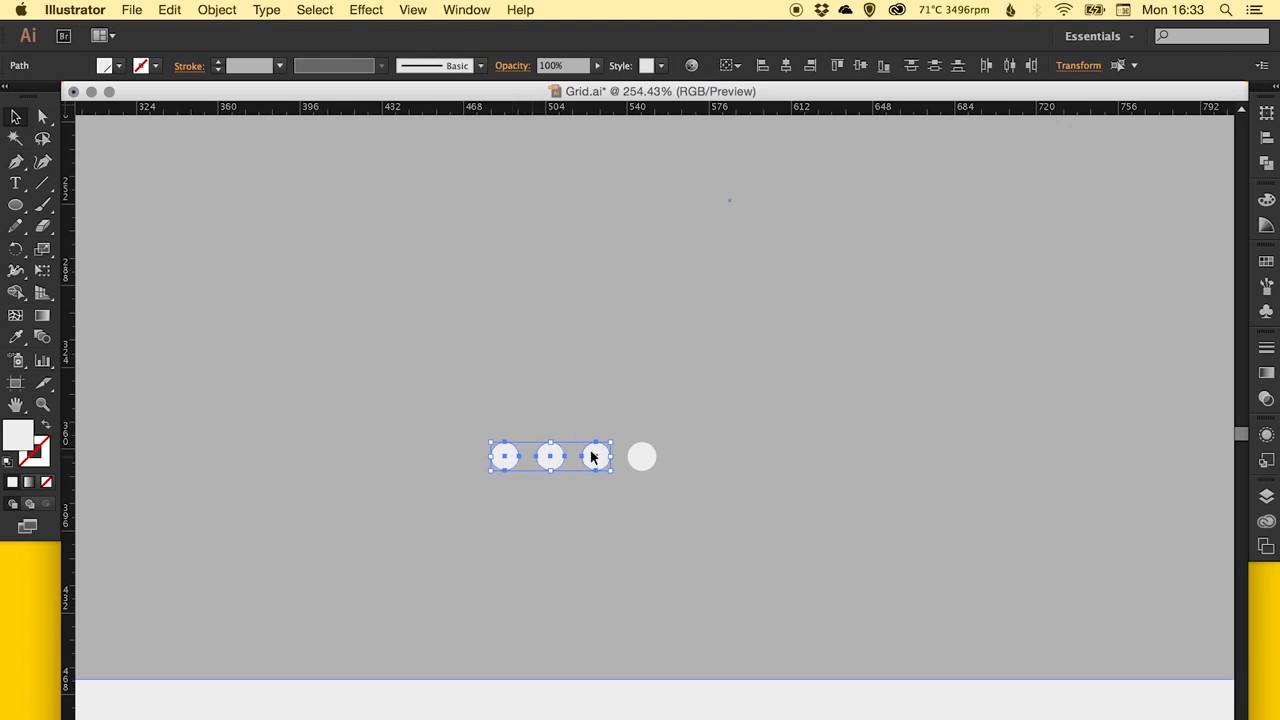
pyautogui.keyDown('shift'); pyautogui.click(647, 459); pyautogui.keyUp('shift')
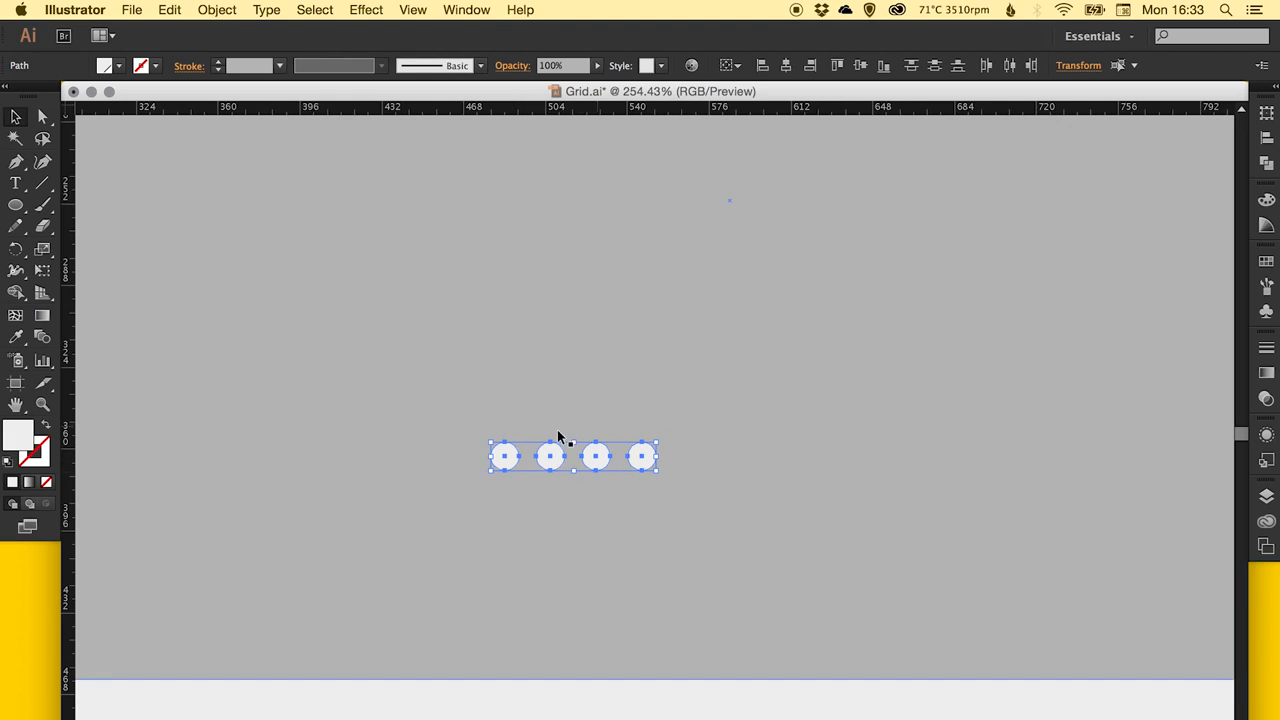
pyautogui.click(236, 10)
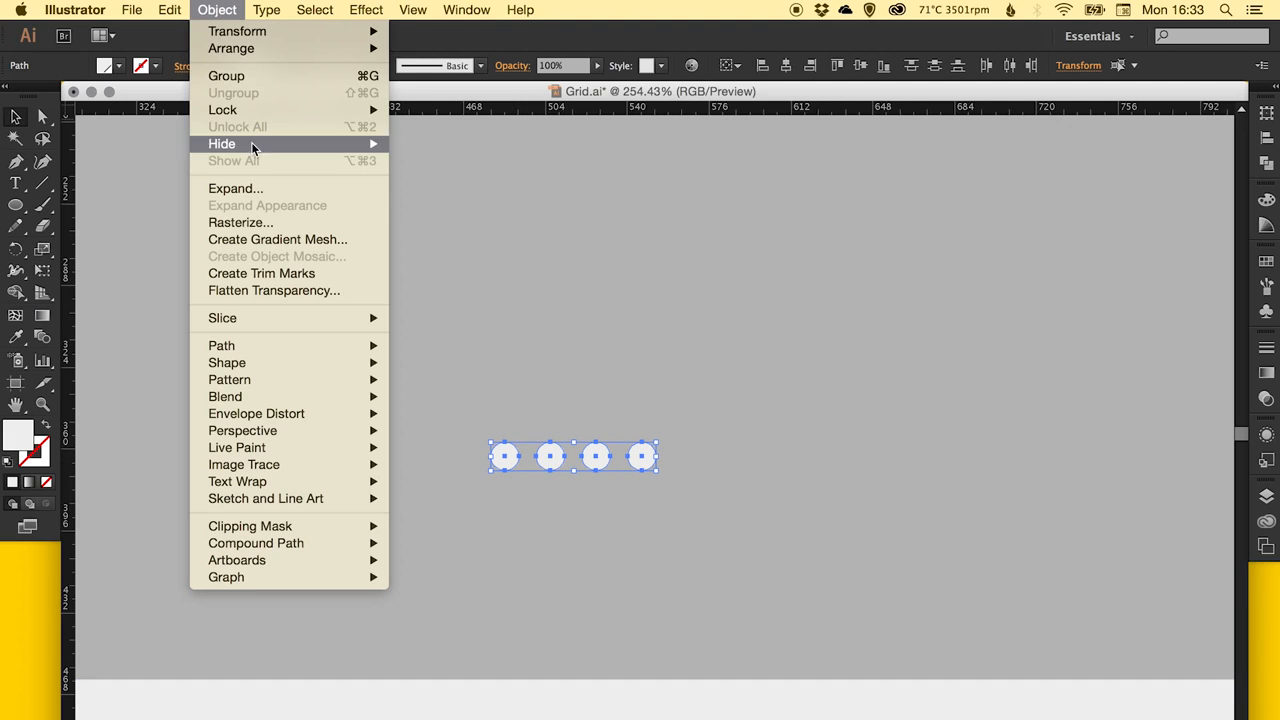
pyautogui.click(247, 77)
# Centre the dot group and the large grey rectangle horizontally, aligned to the artboard.
pyautogui.press('super+minus')
pyautogui.press('super+minus')
pyautogui.press('super+minus')
pyautogui.press('super+minus')
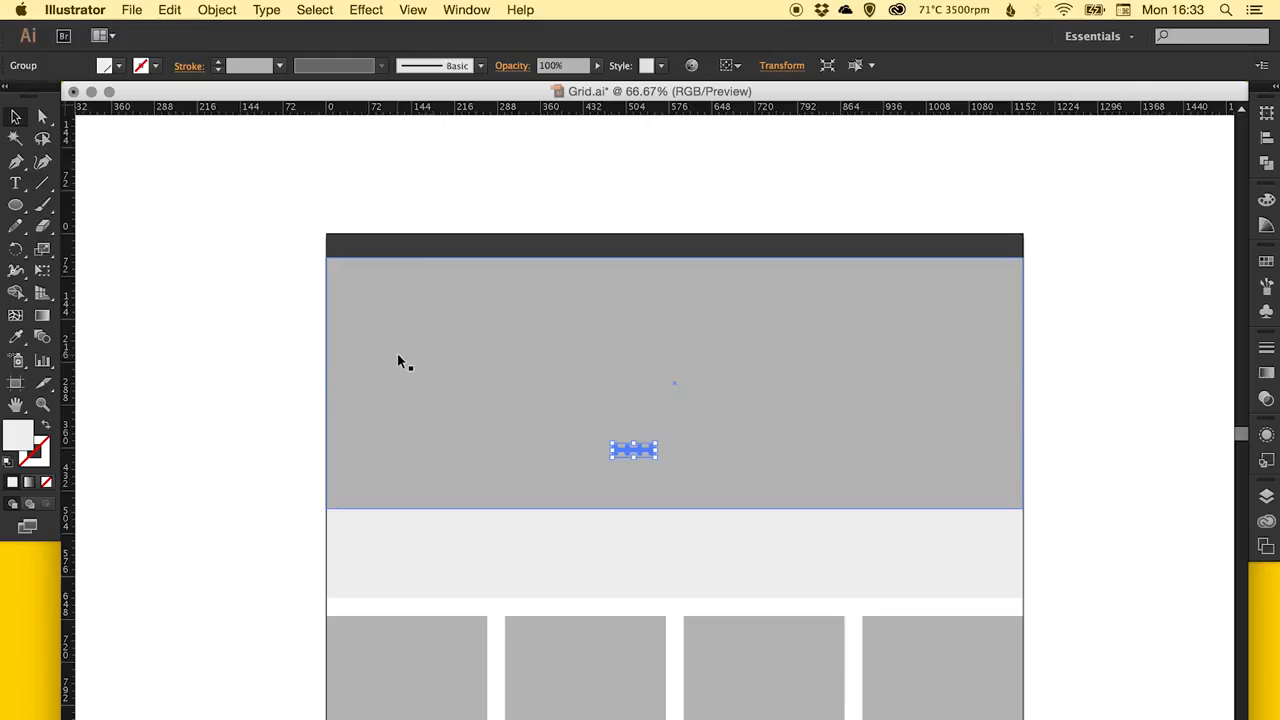
pyautogui.keyDown('shift'); pyautogui.click(397, 362); pyautogui.keyUp('shift')
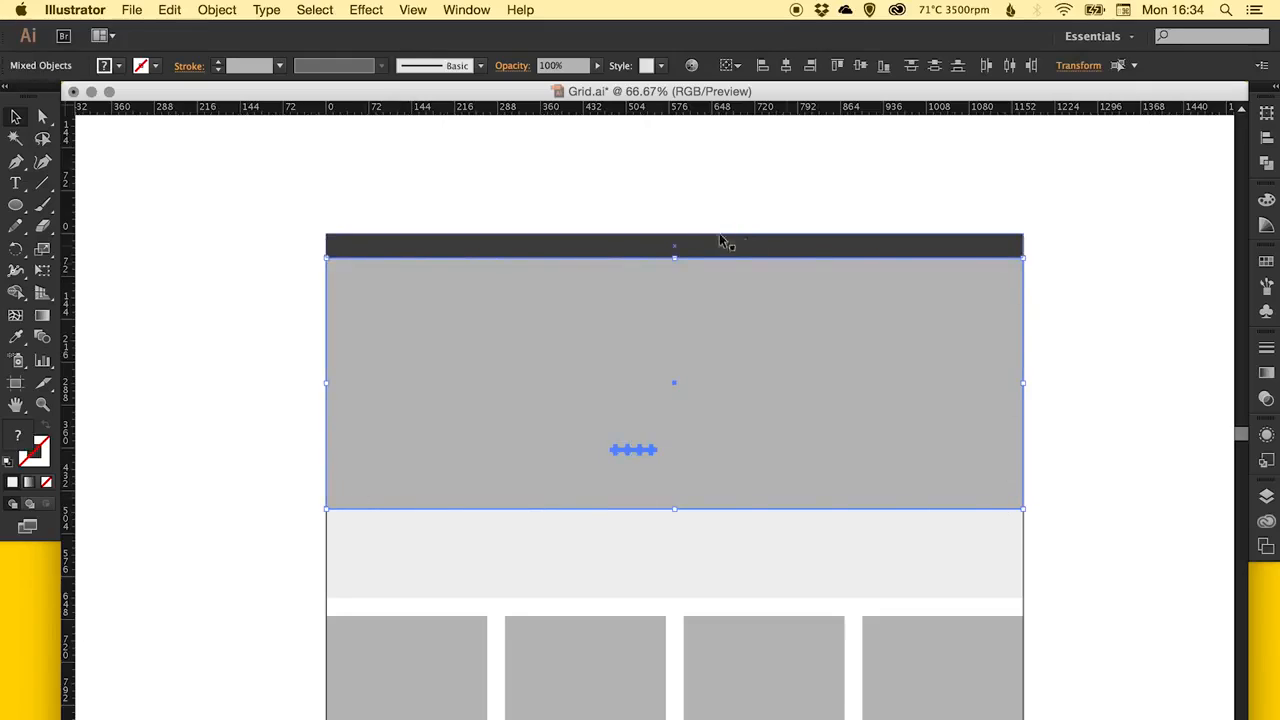
pyautogui.click(787, 66)
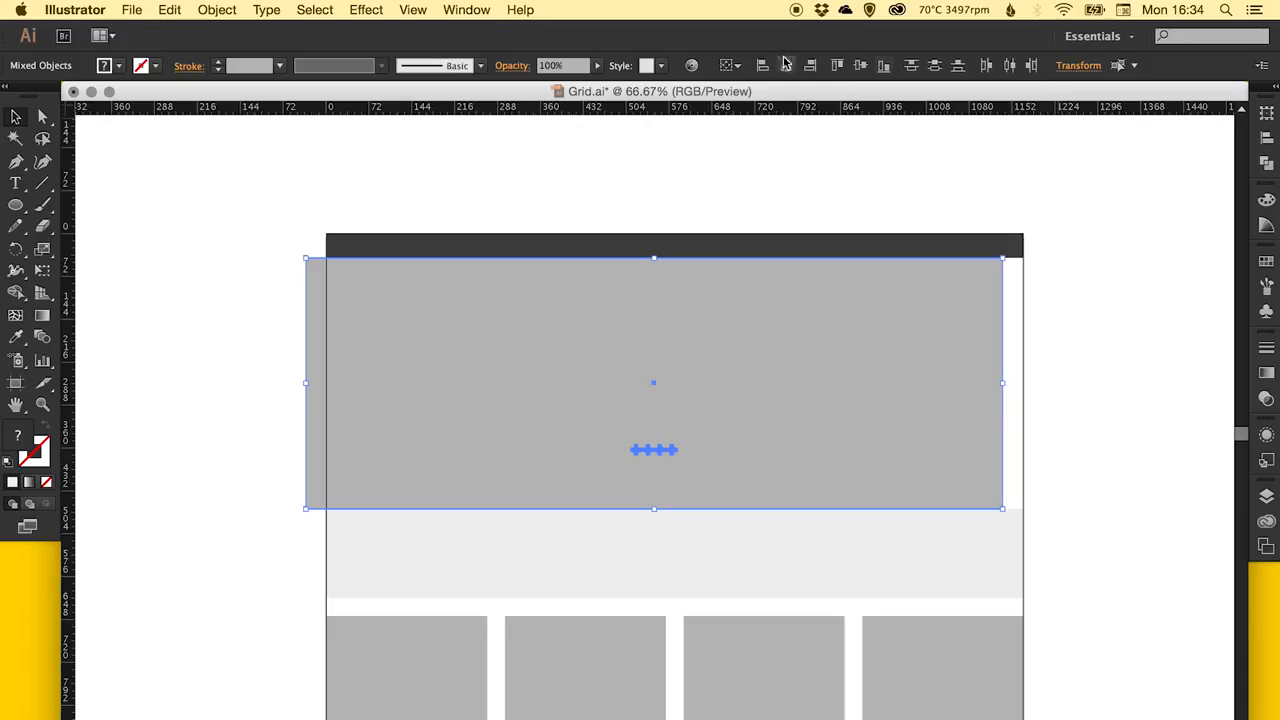
pyautogui.click(728, 66)
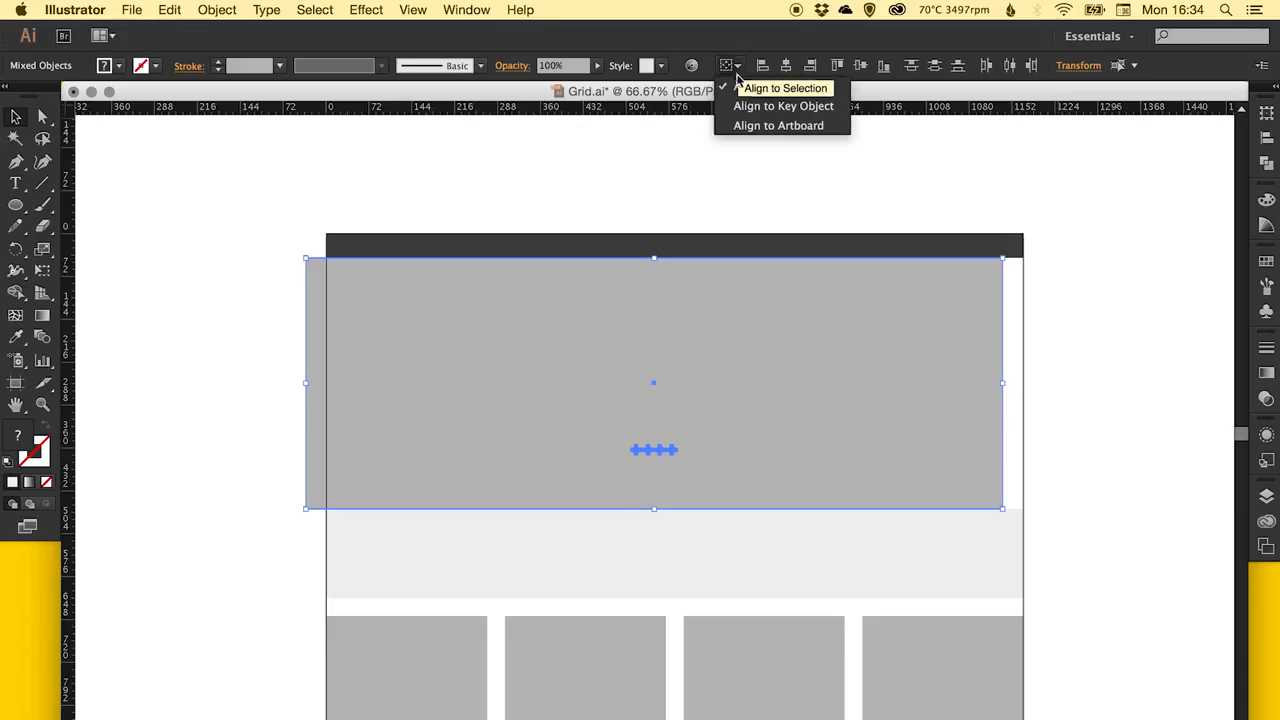
pyautogui.click(780, 126)
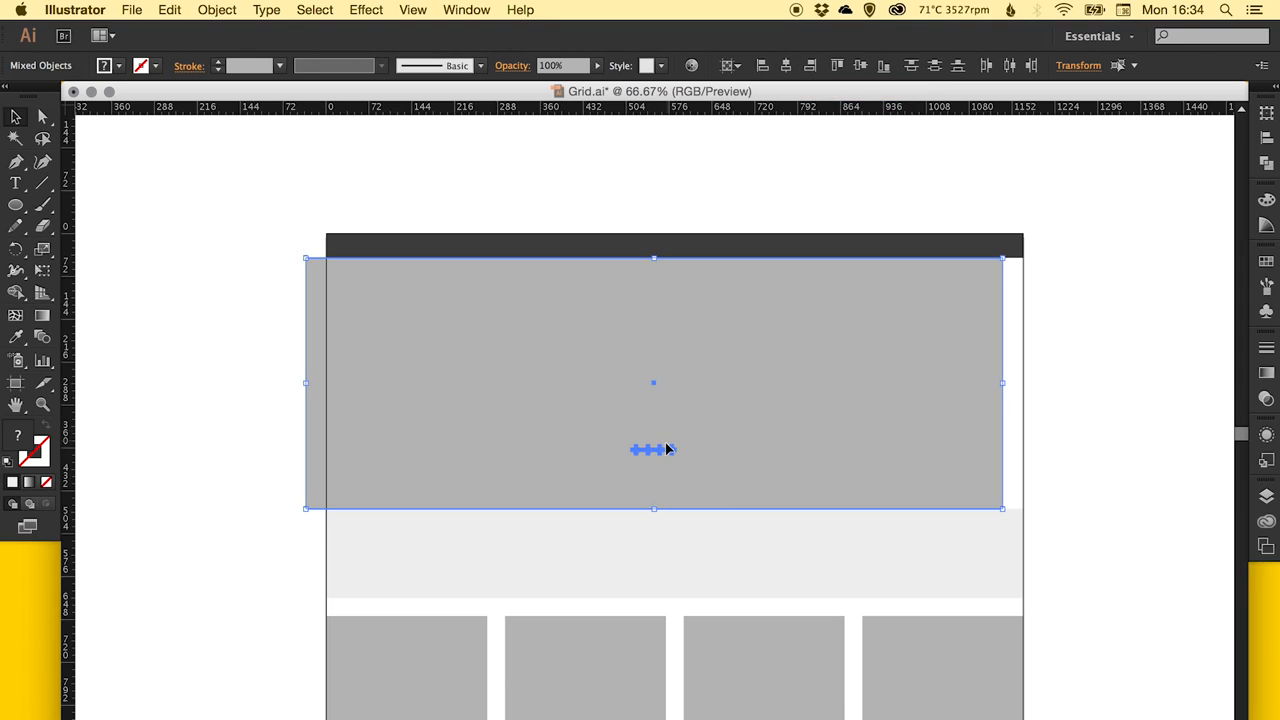
pyautogui.click(788, 66)
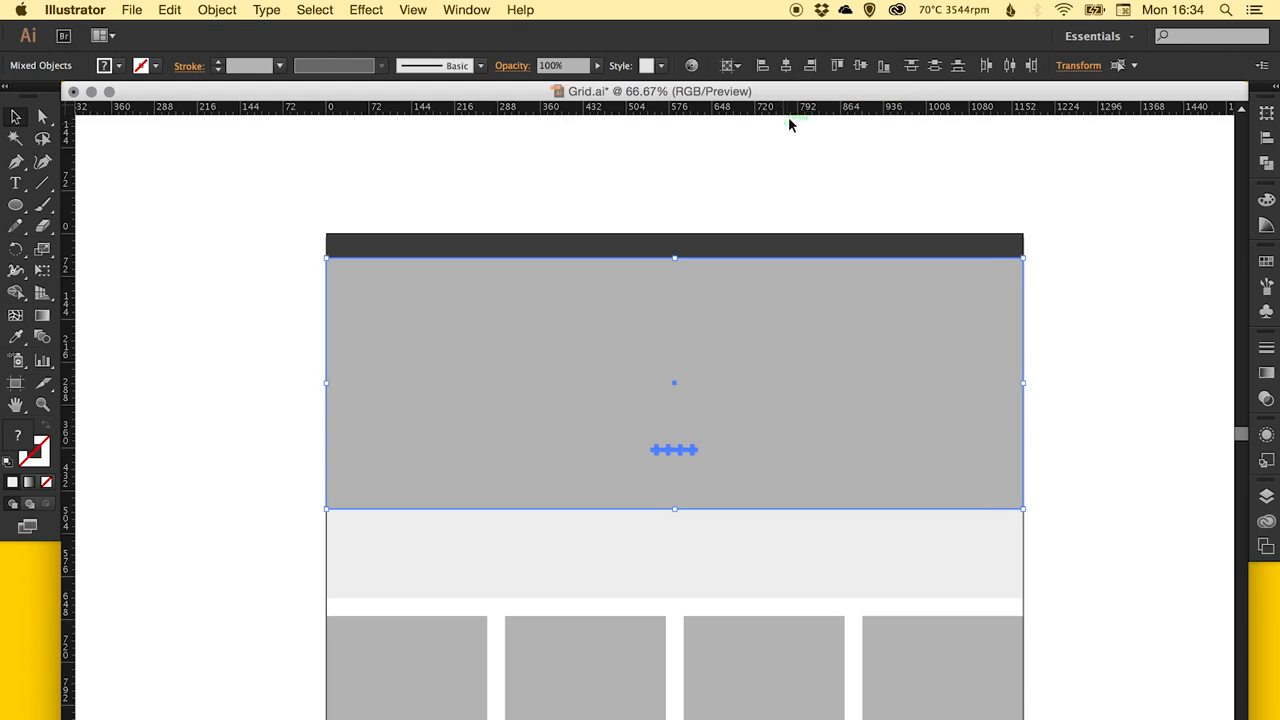
pyautogui.click(1133, 270)
# Scale the dot group down slightly and move it near the bottom edge of the large grey rectangle.
pyautogui.moveTo(712, 459); pyautogui.dragTo(686, 406)
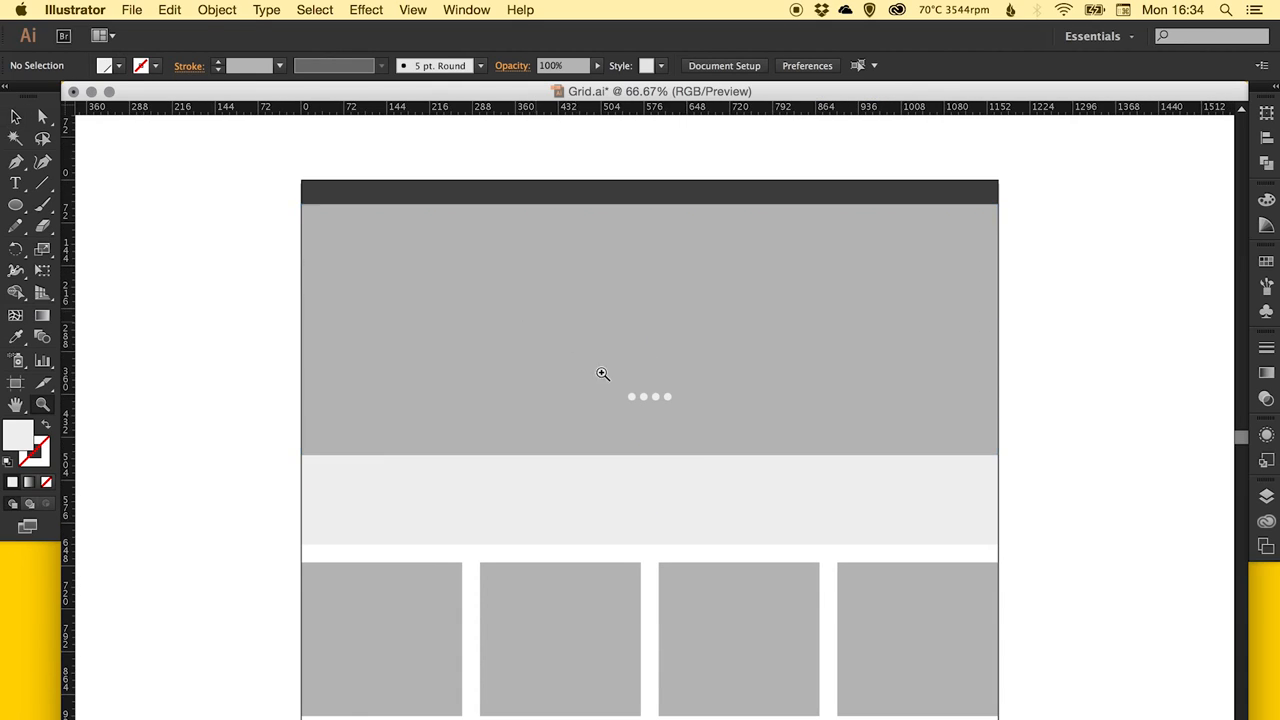
pyautogui.moveTo(524, 362); pyautogui.dragTo(816, 438)
pyautogui.click(642, 405)
pyautogui.press('s')
pyautogui.moveTo(801, 299); pyautogui.dragTo(744, 327)
pyautogui.press('v')
pyautogui.moveTo(559, 406); pyautogui.dragTo(598, 600)
pyautogui.press('super+shift+b')
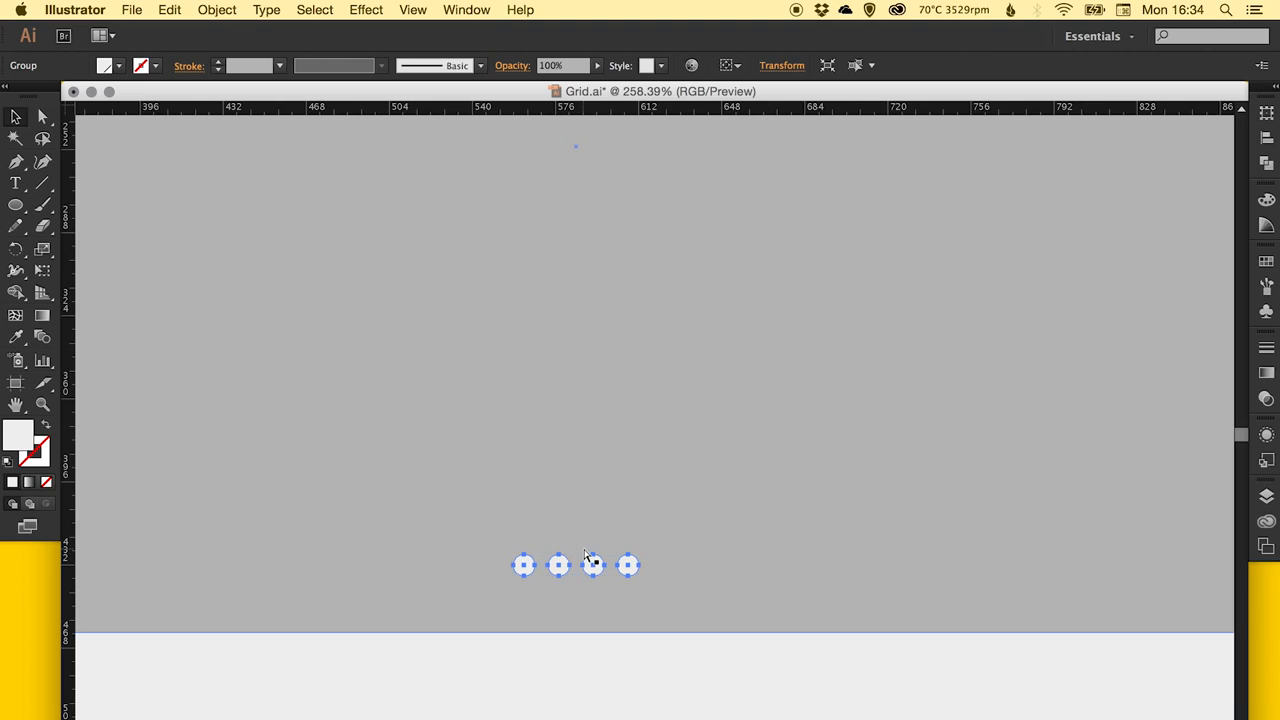
# Ungroup the four dots and deselect them.
pyautogui.click(217, 9)
pyautogui.click(235, 88)
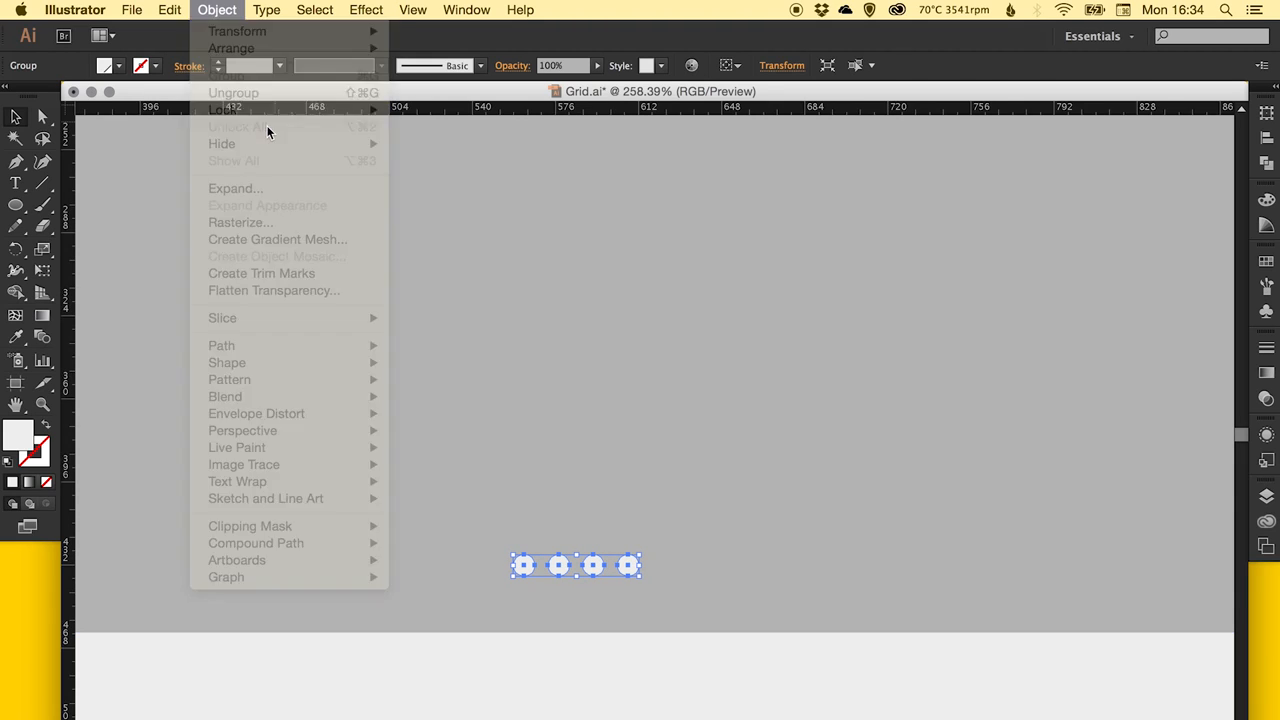
pyautogui.click(576, 558)
# Set the opacity of the last three dots to 30%, leaving the first dot out of the selection.
pyautogui.click(558, 566)
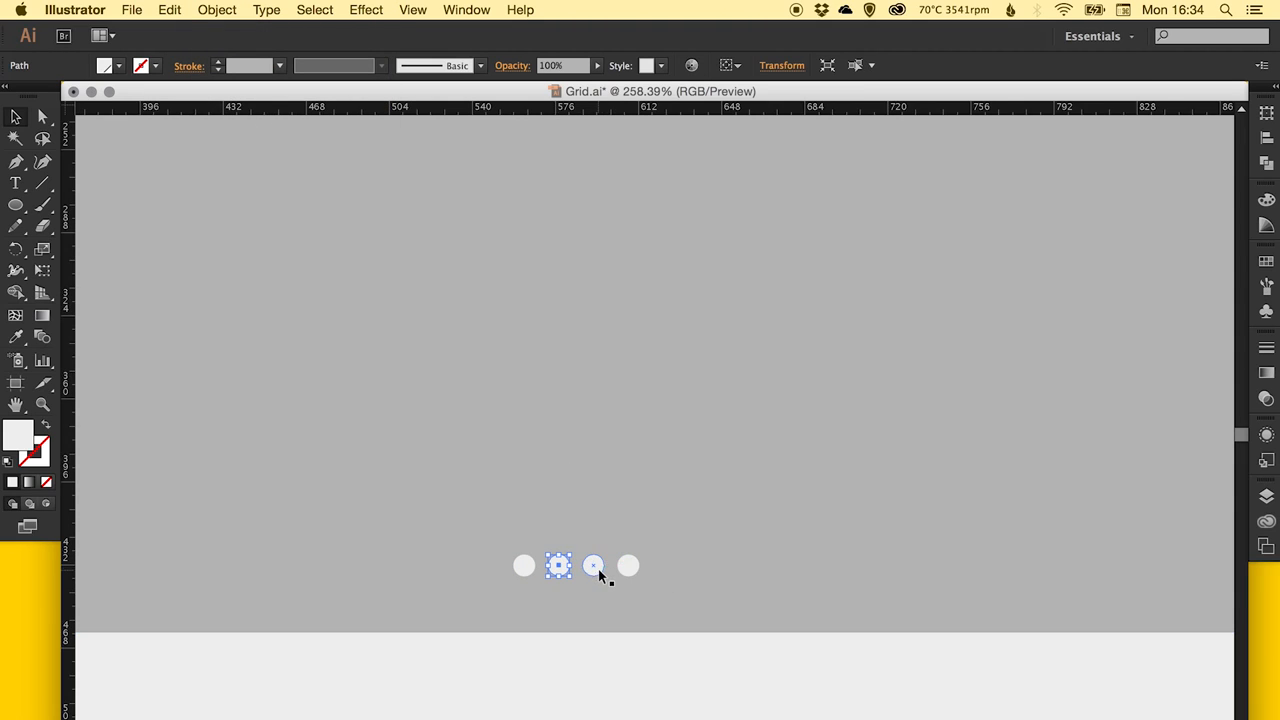
pyautogui.keyDown('shift'); pyautogui.click(596, 567); pyautogui.keyUp('shift')
pyautogui.keyDown('shift'); pyautogui.click(628, 567); pyautogui.keyUp('shift')
pyautogui.click(1266, 398)
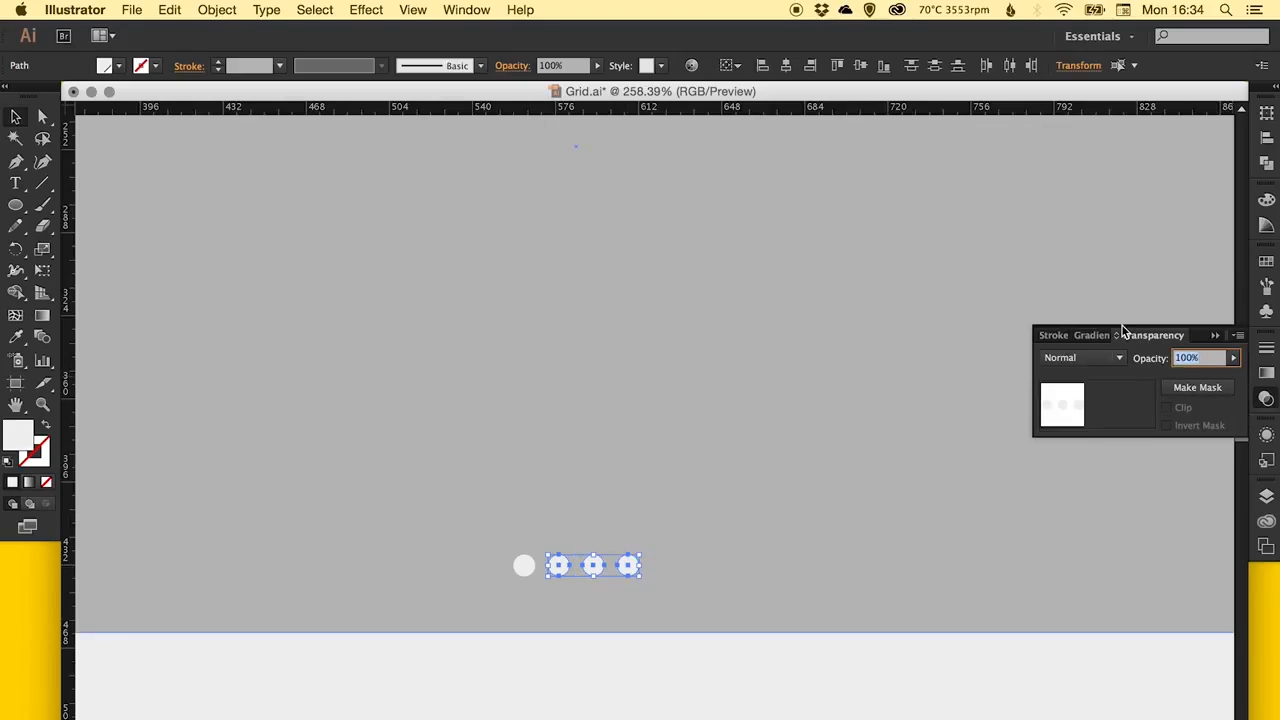
pyautogui.press('Return')
pyautogui.press('super+shift+a')
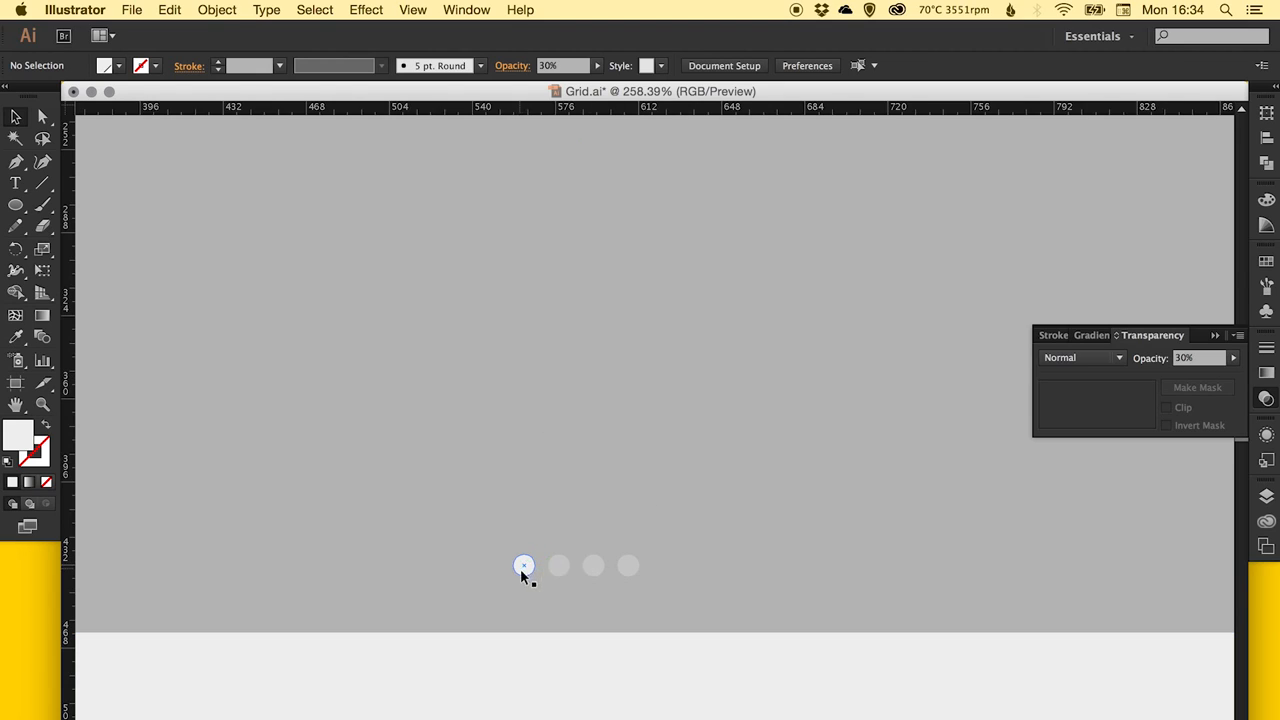
# Draw a thin vertical rectangle on the blank canvas to the right of the page layout.
pyautogui.press('super+0')
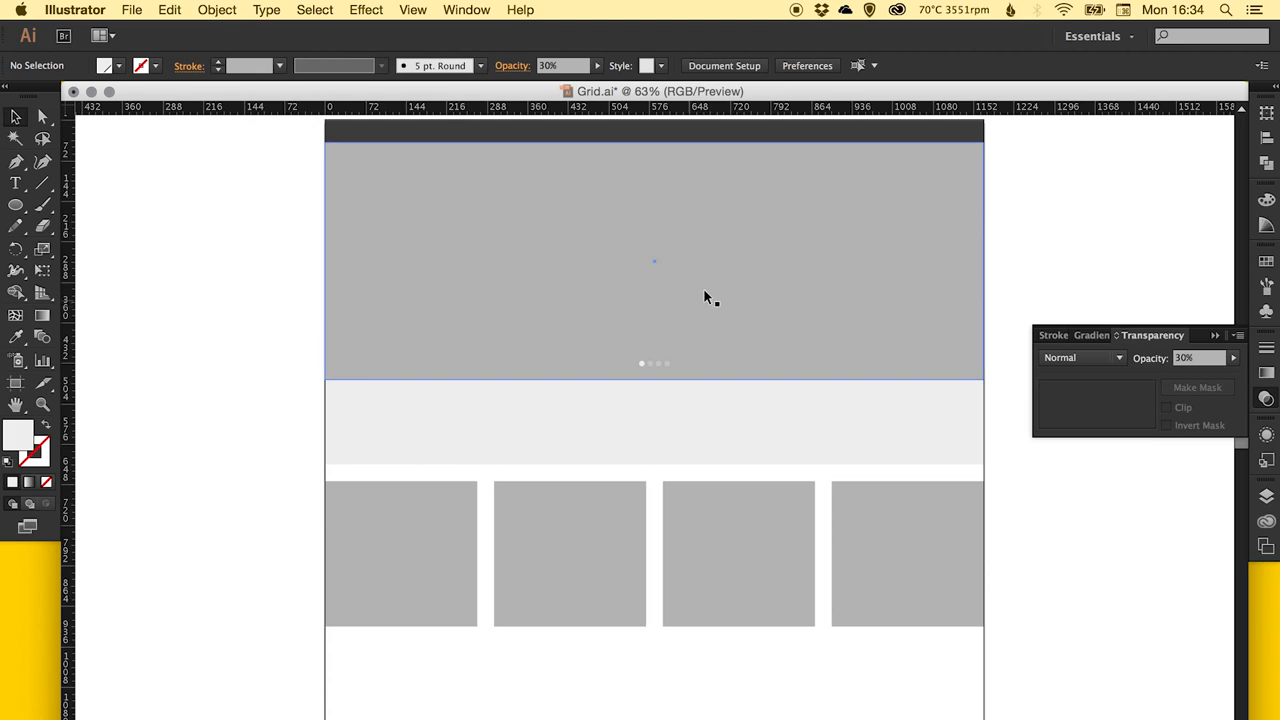
pyautogui.click(17, 205)
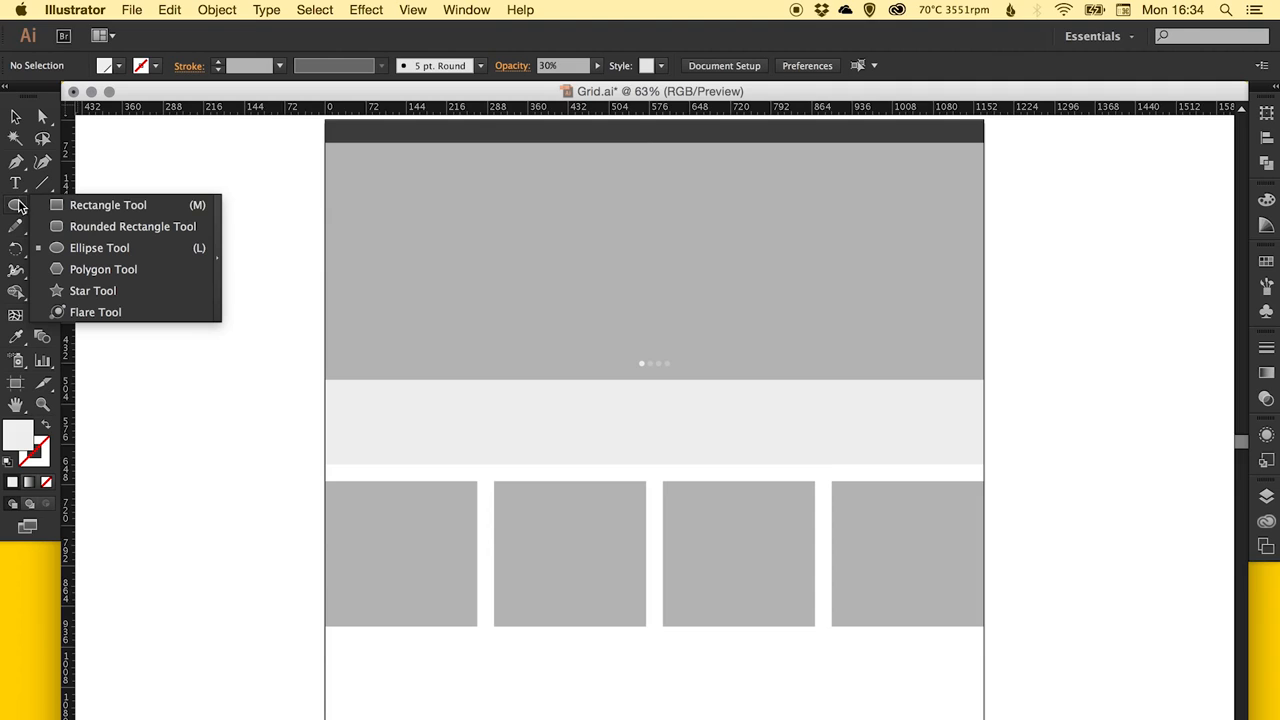
pyautogui.click(100, 205)
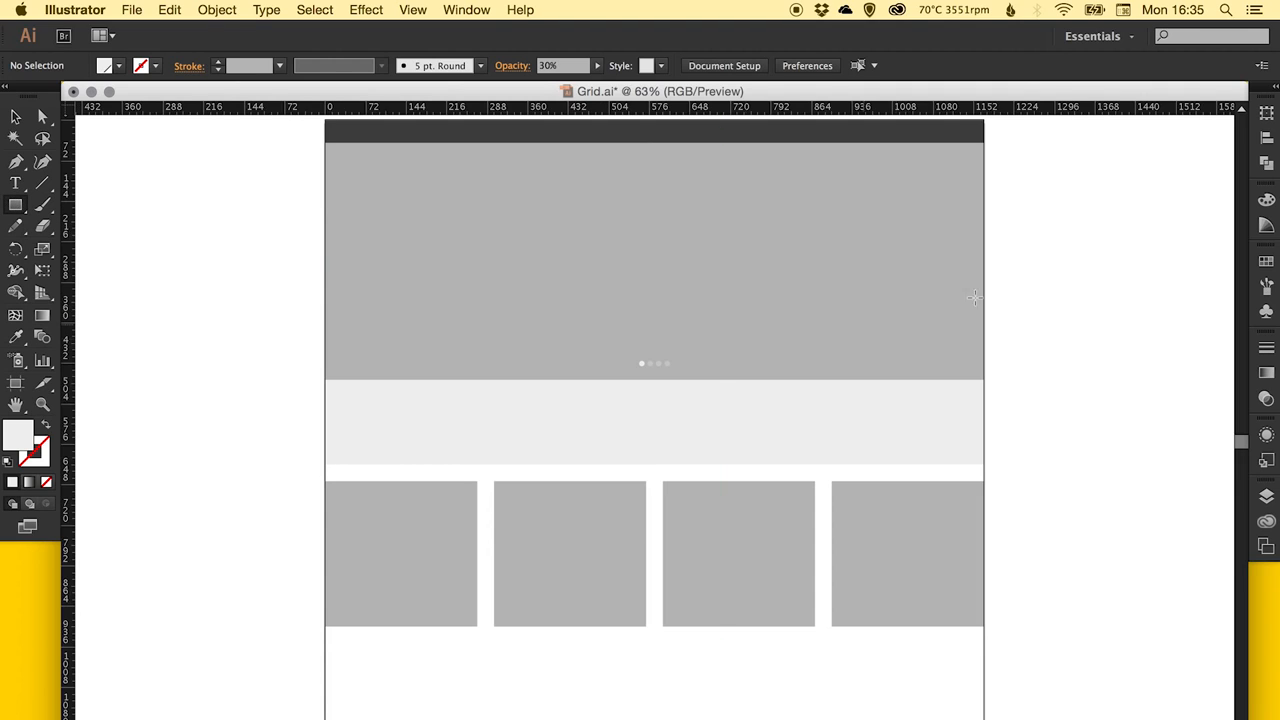
pyautogui.press('z')
pyautogui.doubleClick(1017, 248)
pyautogui.moveTo(524, 419); pyautogui.dragTo(850, 206)
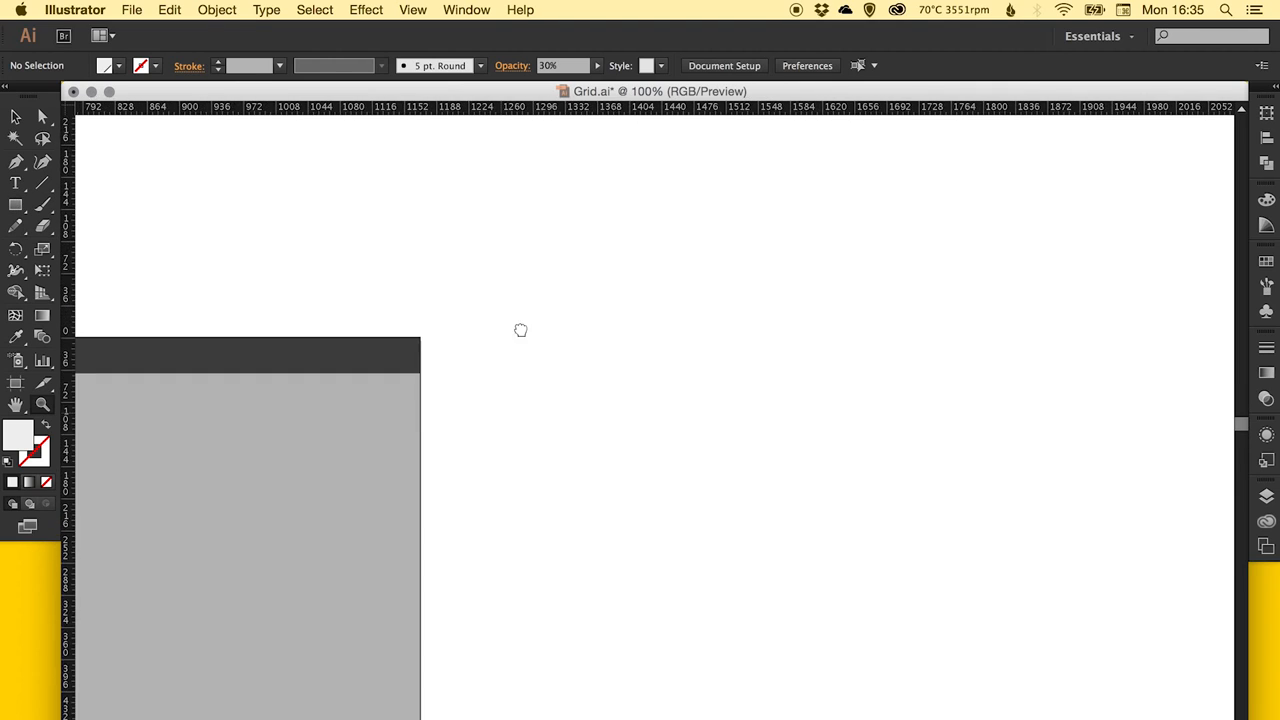
pyautogui.moveTo(454, 404); pyautogui.dragTo(474, 249)
pyautogui.click(16, 206)
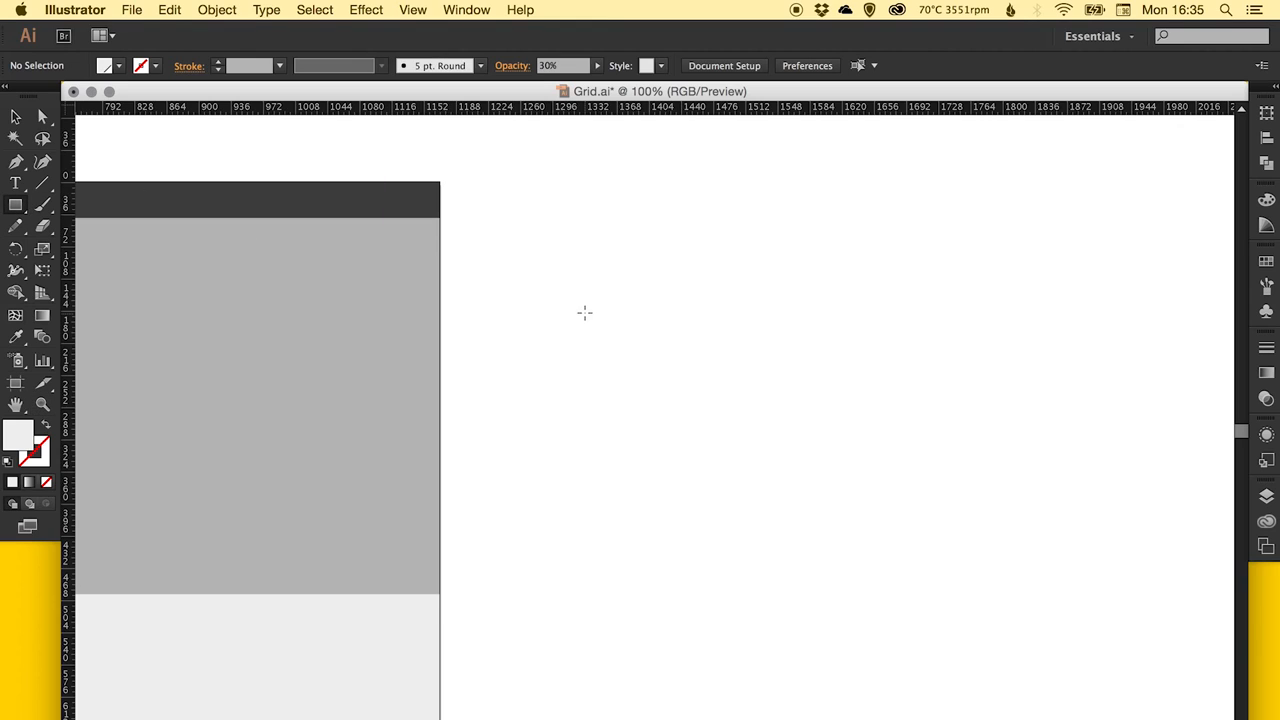
pyautogui.moveTo(577, 294); pyautogui.dragTo(583, 326)
# Slant the thin rectangle into a diagonal bar by shifting its two lower anchor points to the right.
pyautogui.press('z')
pyautogui.moveTo(547, 246); pyautogui.dragTo(655, 398)
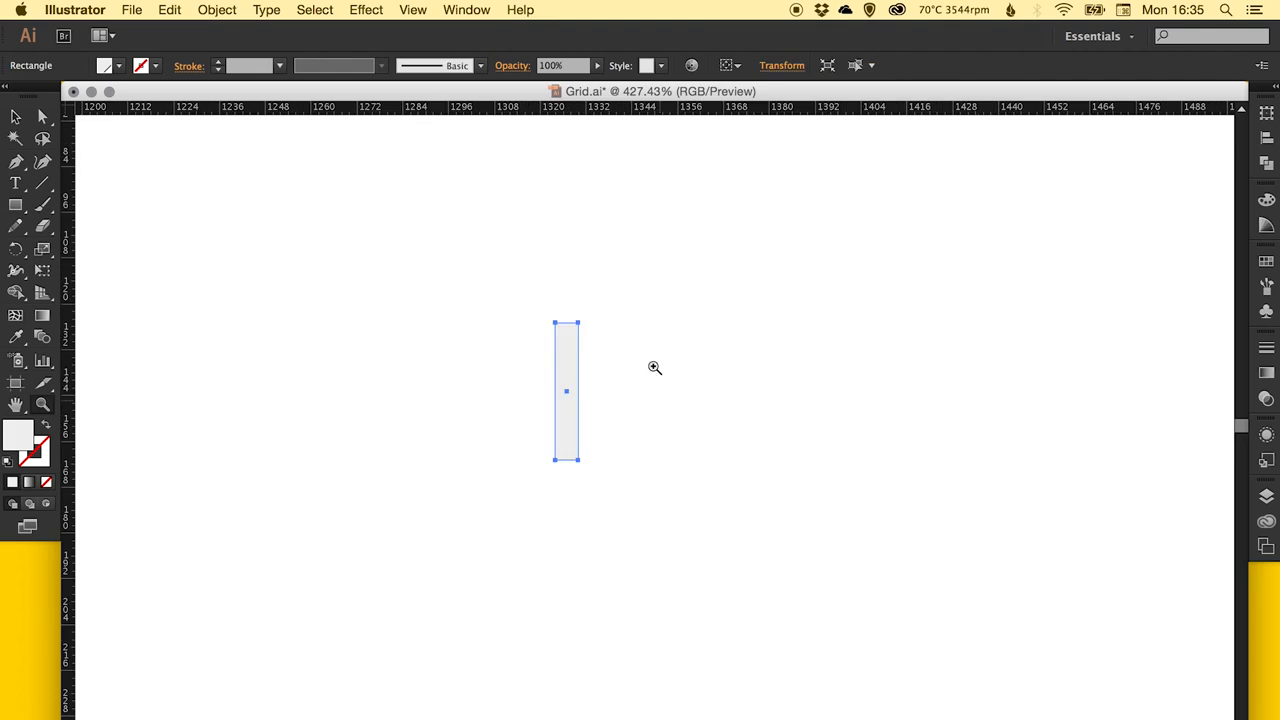
pyautogui.press('v')
pyautogui.click(574, 466)
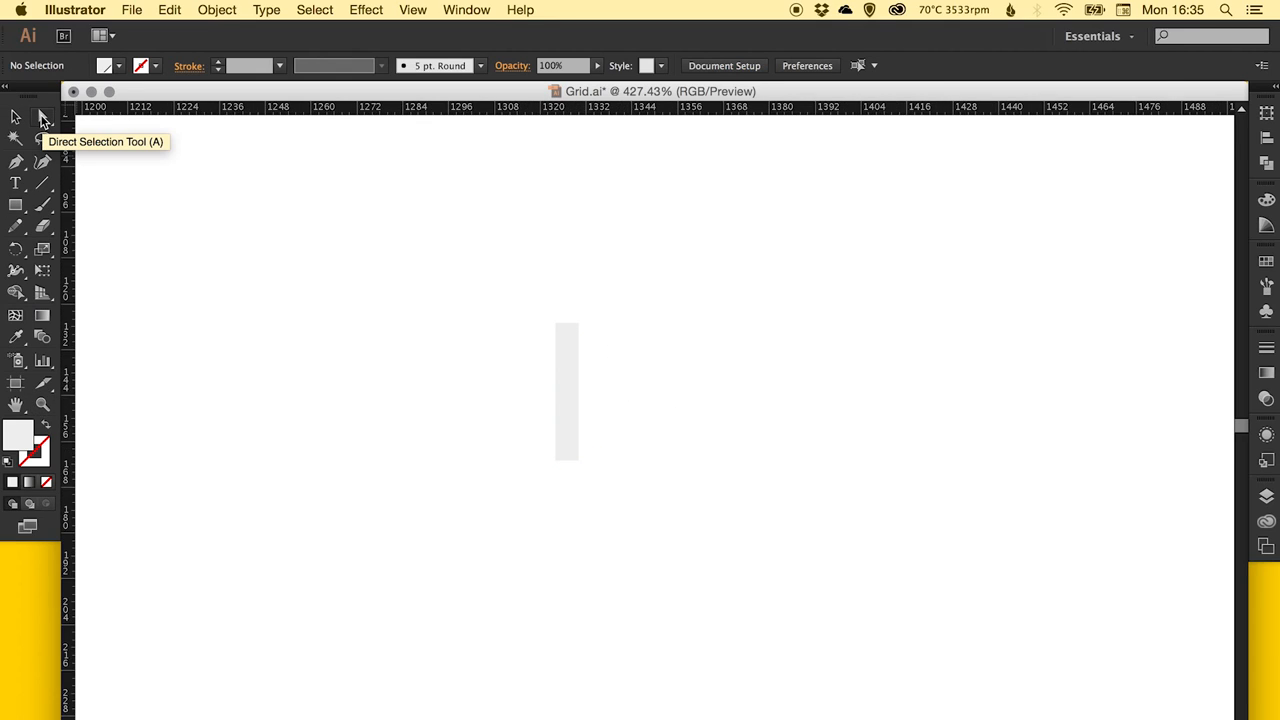
pyautogui.click(43, 118)
pyautogui.moveTo(536, 481); pyautogui.dragTo(676, 459)
pyautogui.press('v')
pyautogui.click(766, 431)
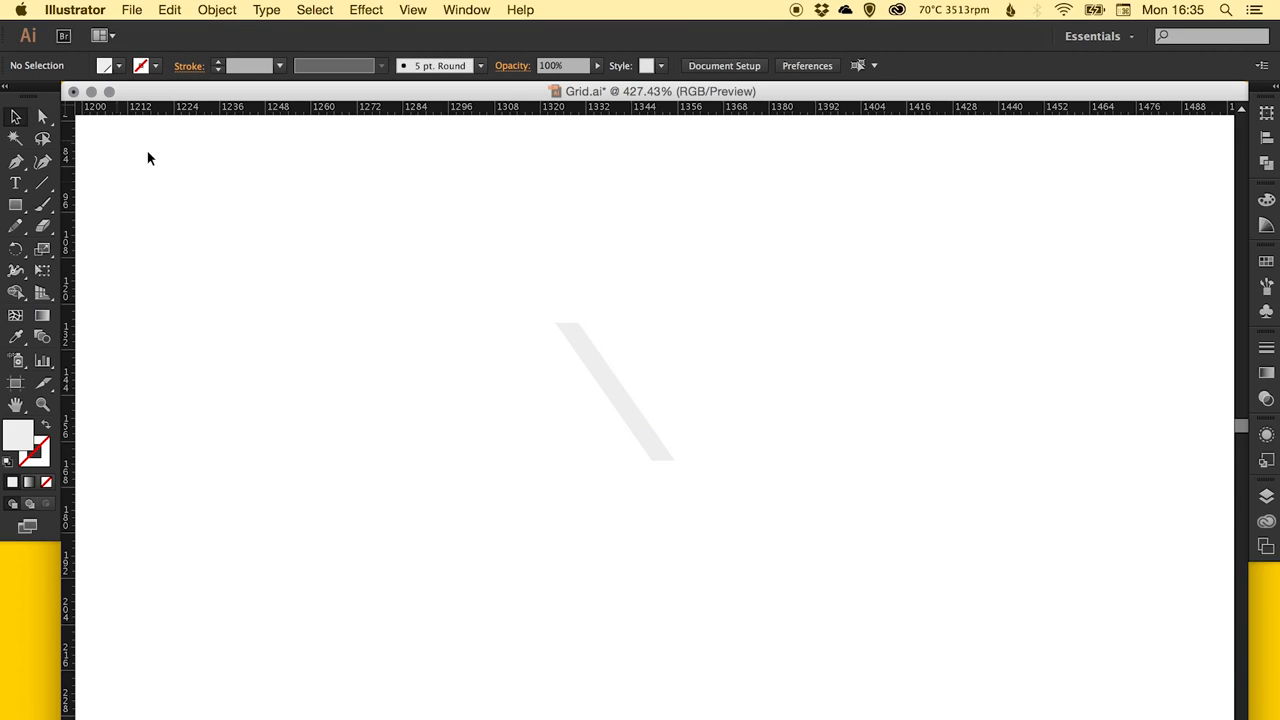
# Copy the slanted bar and paste the duplicate in place.
pyautogui.moveTo(556, 322); pyautogui.dragTo(579, 461)
pyautogui.click(169, 9)
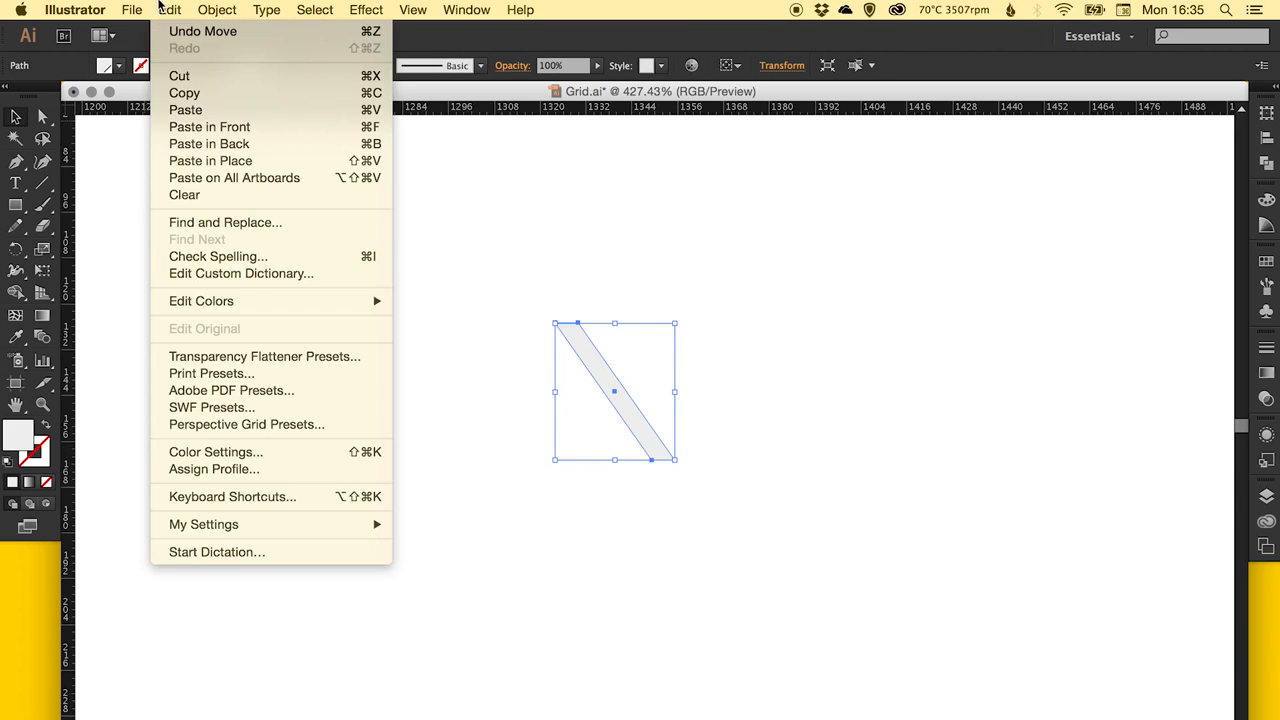
pyautogui.click(184, 92)
pyautogui.click(169, 9)
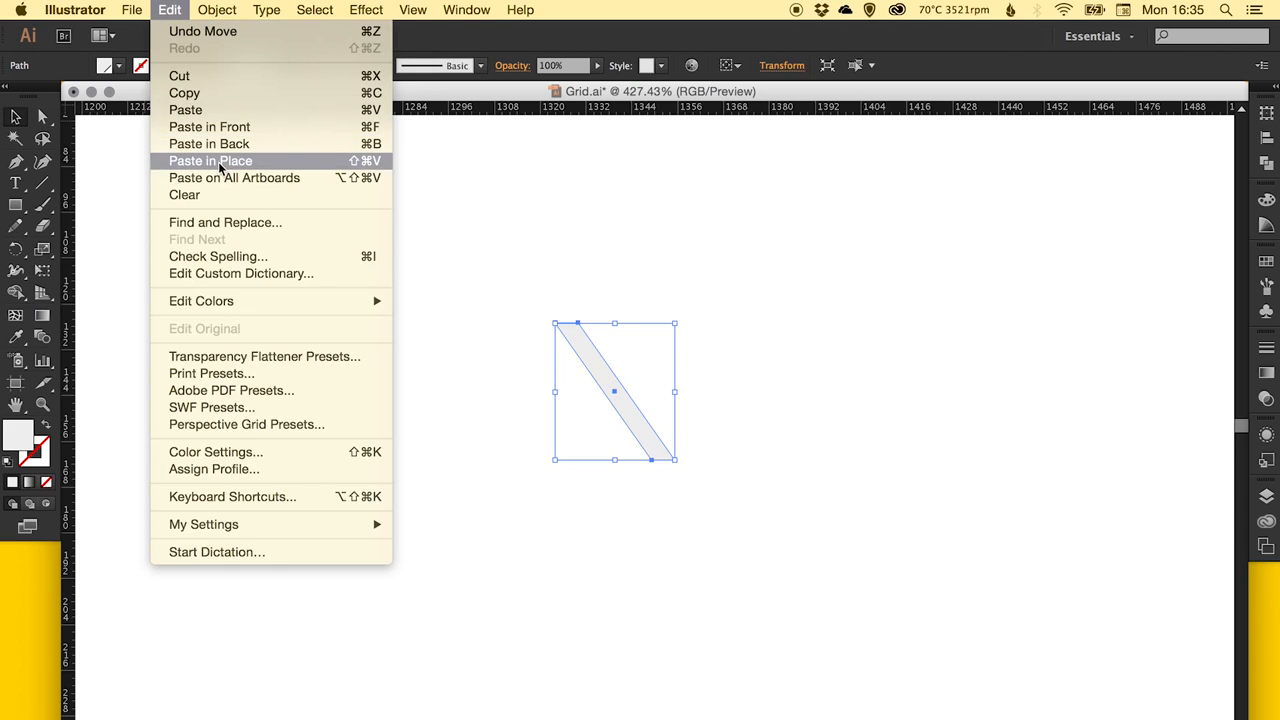
pyautogui.click(216, 160)
# Reflect the pasted bar across the horizontal axis and move it directly below the original to form a right-pointing chevron.
pyautogui.click(220, 10)
pyautogui.moveTo(250, 33)
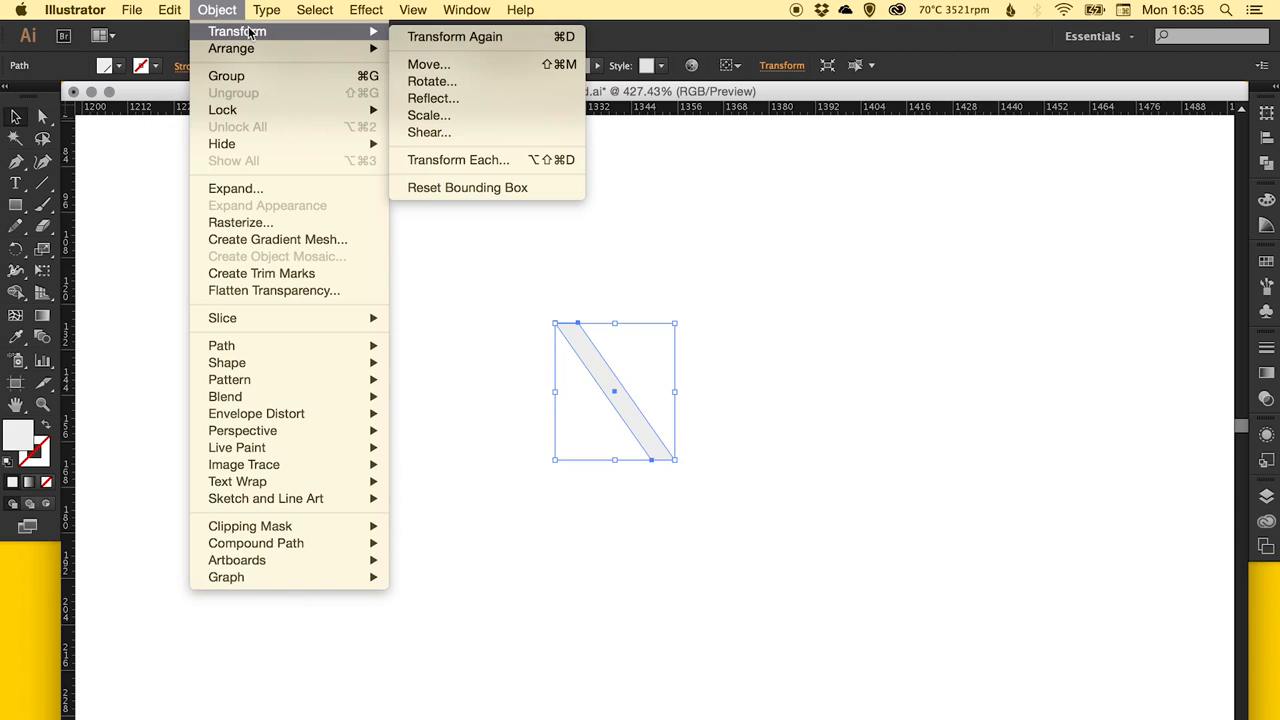
pyautogui.click(472, 97)
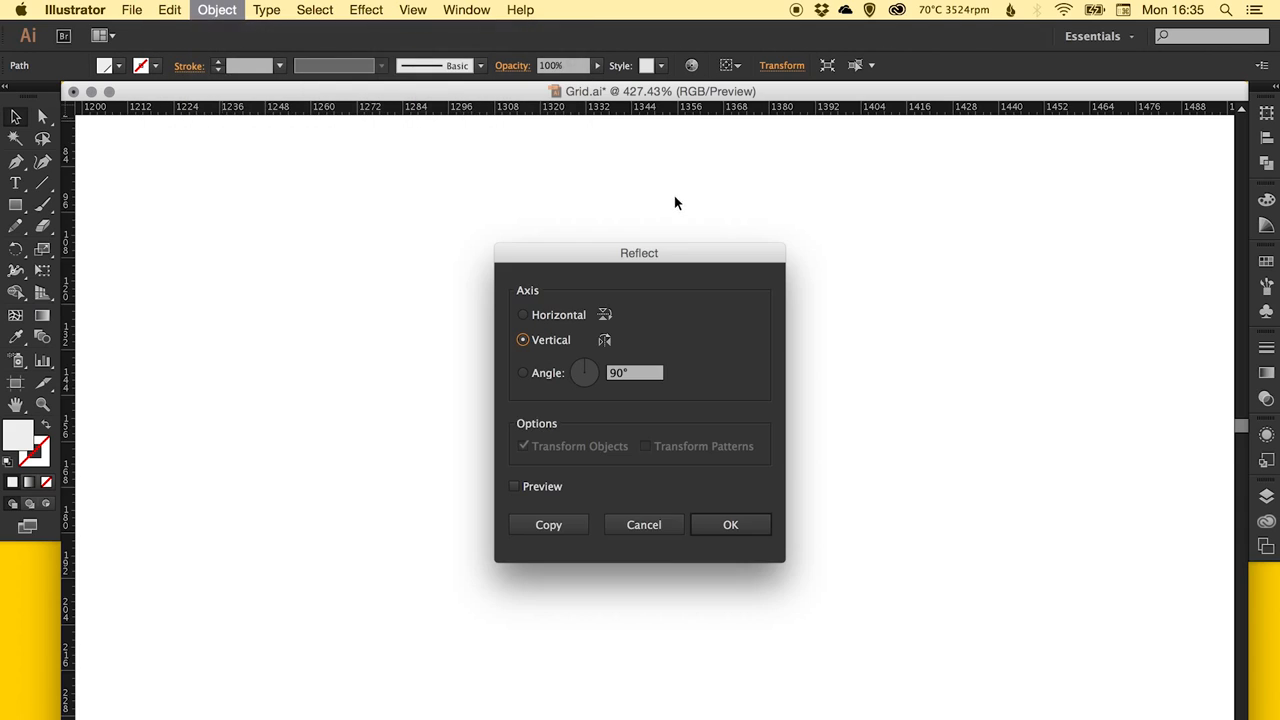
pyautogui.click(548, 320)
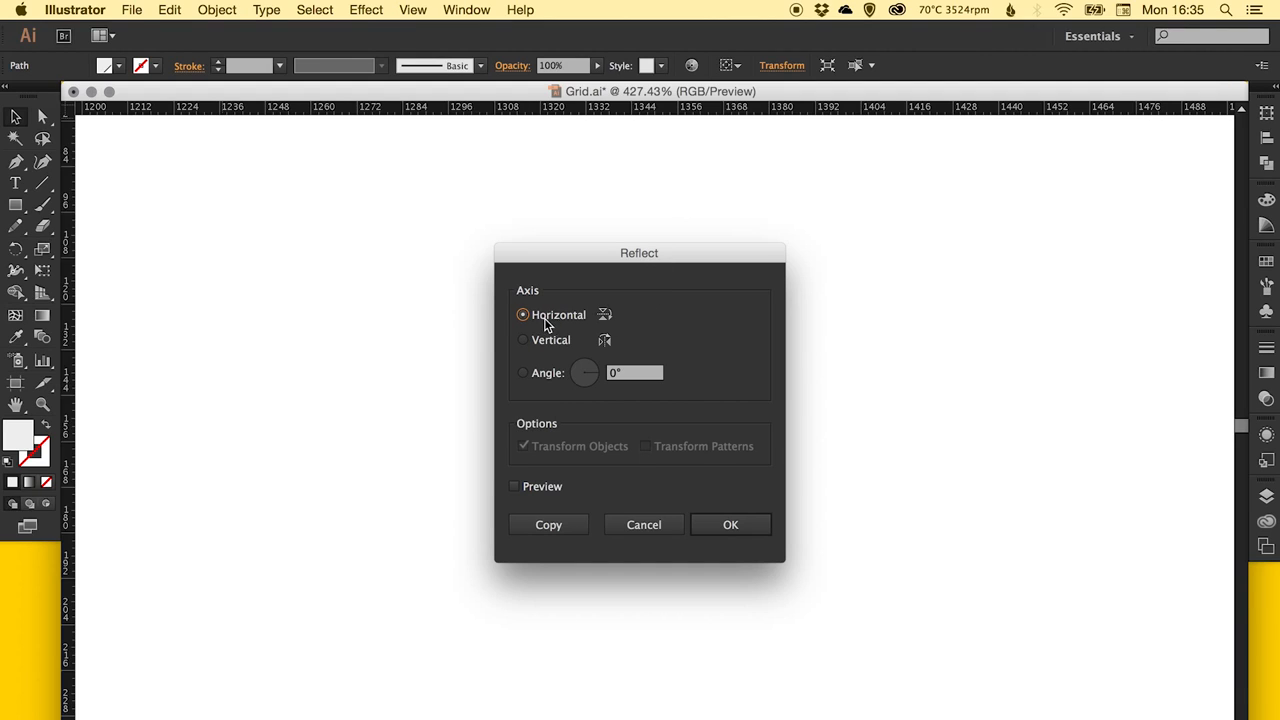
pyautogui.click(735, 528)
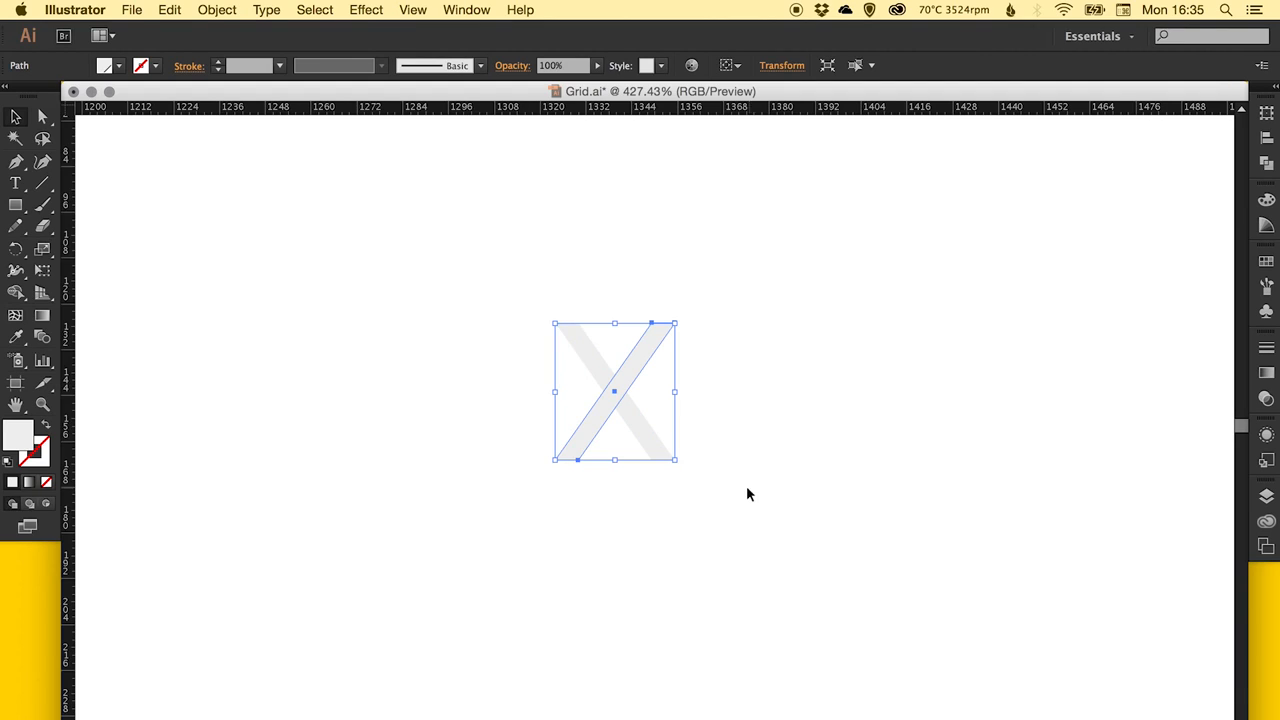
pyautogui.moveTo(657, 333); pyautogui.dragTo(657, 467)
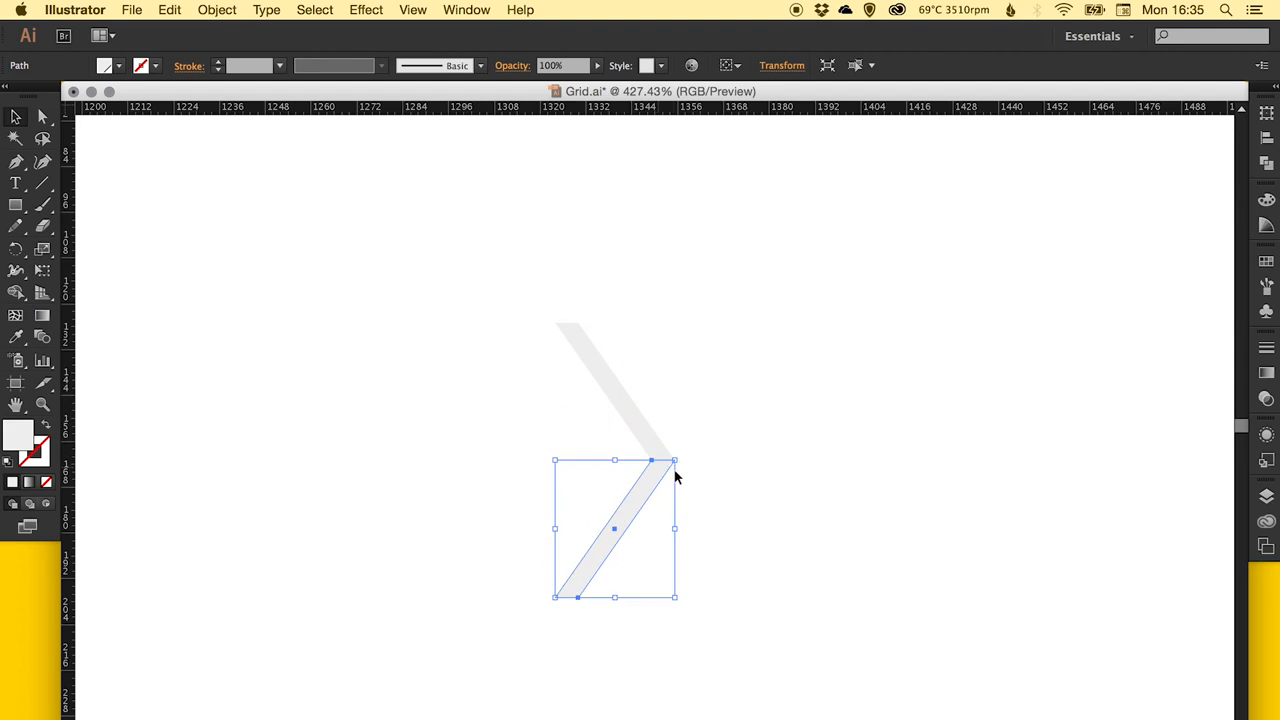
pyautogui.click(629, 452)
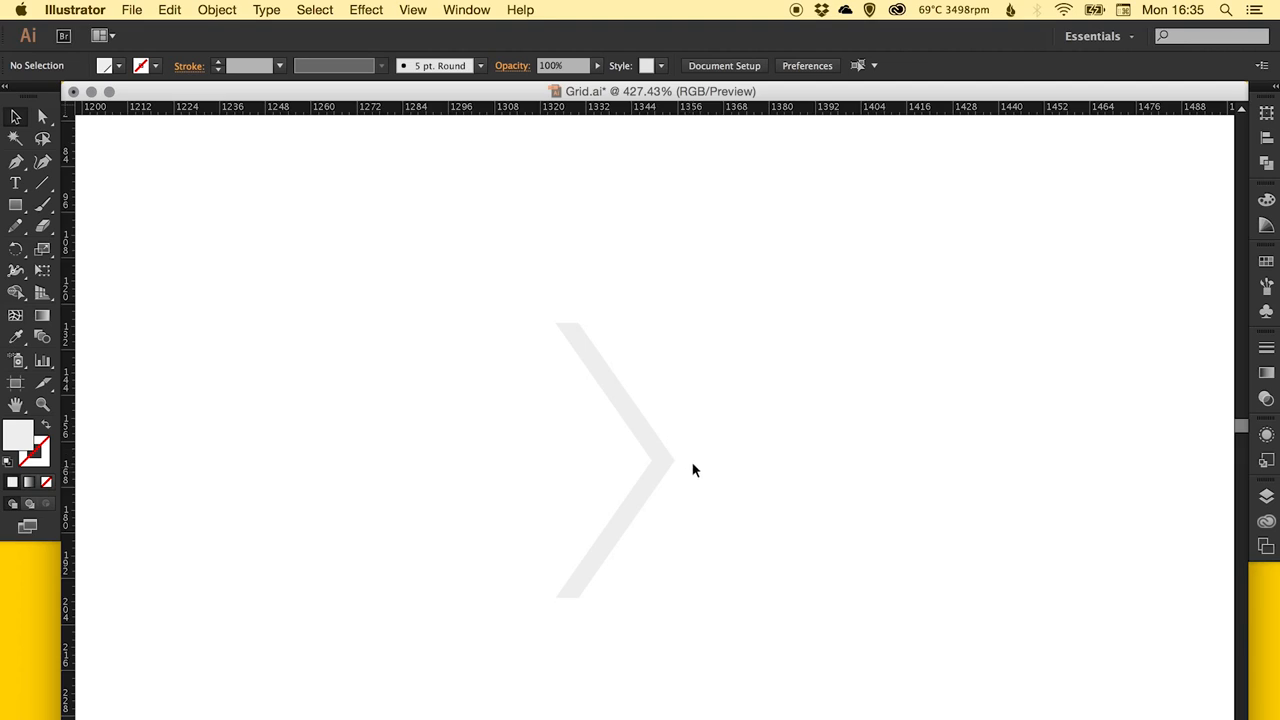
# Unite the two bars into a single chevron shape and check its contour in outline view.
pyautogui.moveTo(697, 406); pyautogui.dragTo(611, 500)
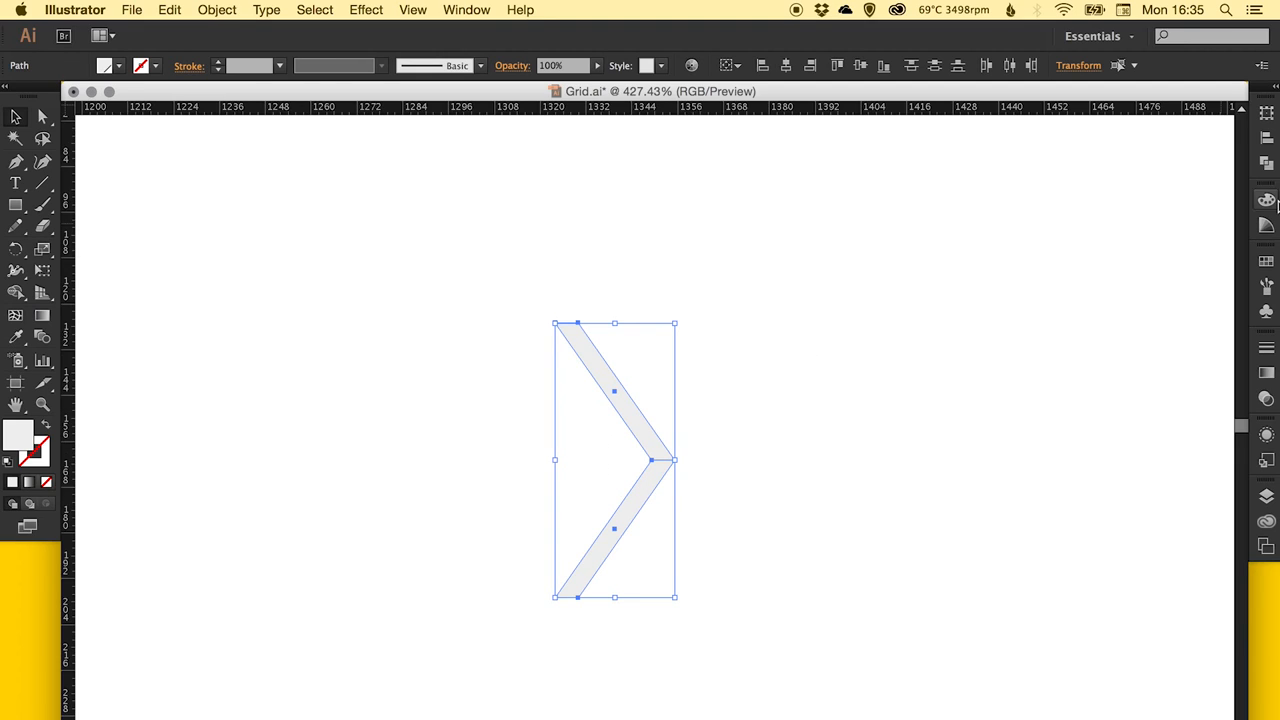
pyautogui.click(1267, 165)
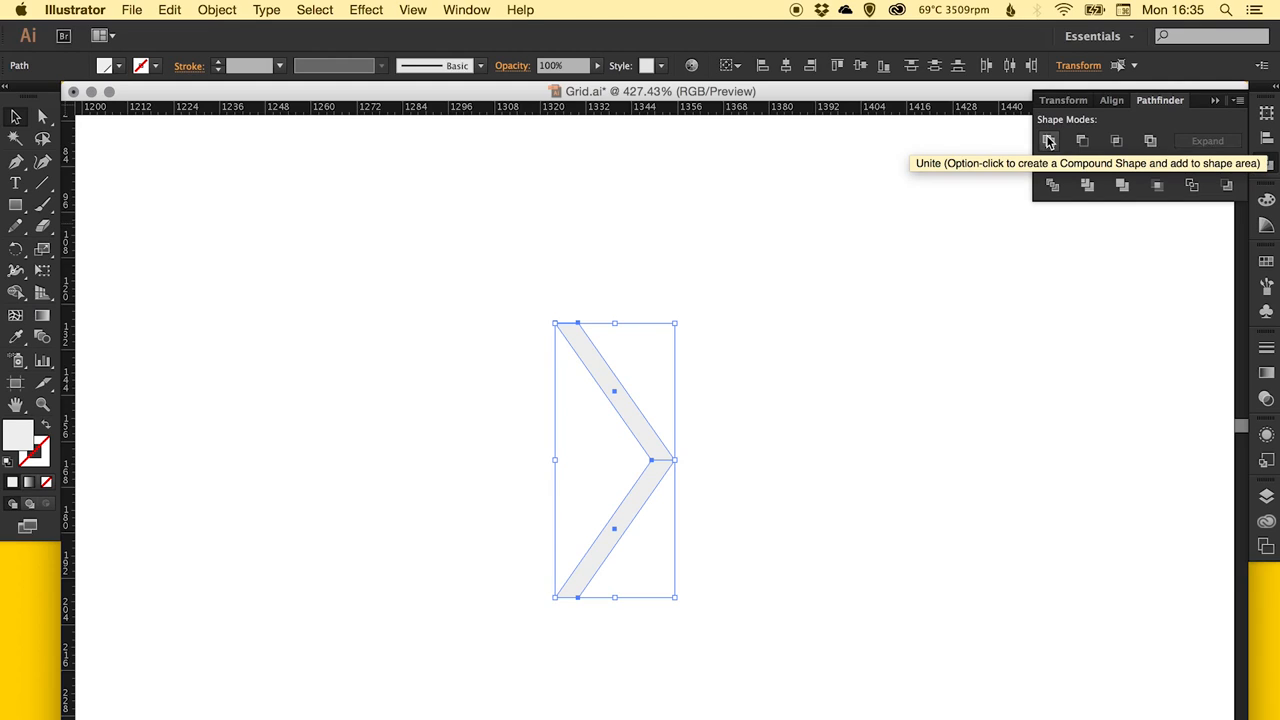
pyautogui.click(1048, 141)
pyautogui.click(744, 478)
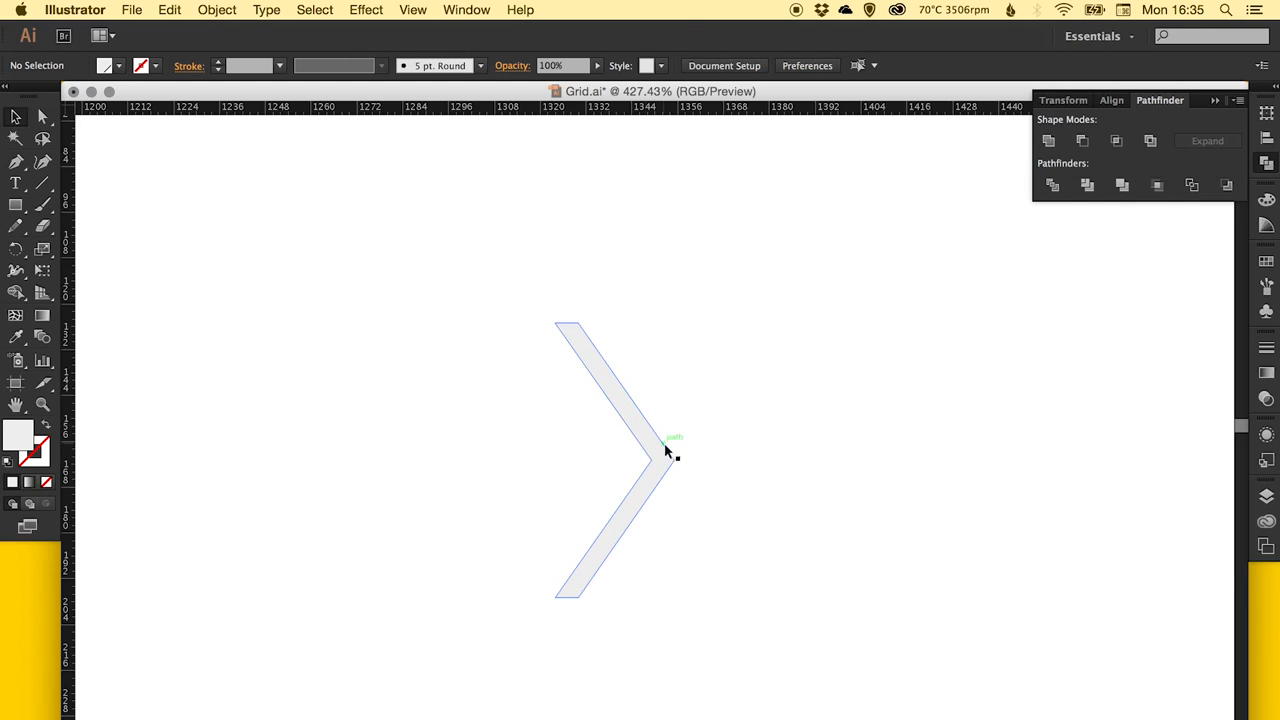
pyautogui.press('super+y')
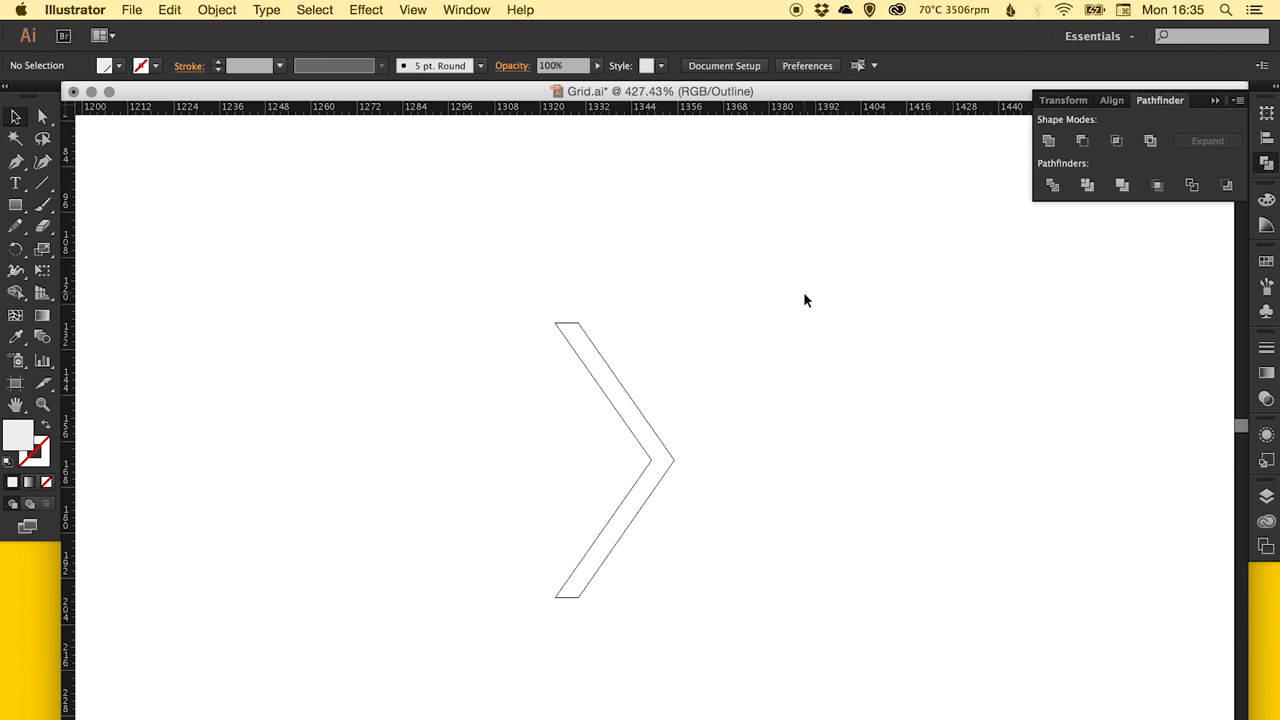
pyautogui.press('super+y')
# Scale the chevron down about its center, reducing its height more than its width.
pyautogui.press('super+minus')
pyautogui.press('super+minus')
pyautogui.press('super+minus')
pyautogui.press('super+minus')
pyautogui.press('super+minus')
pyautogui.press('super+minus')
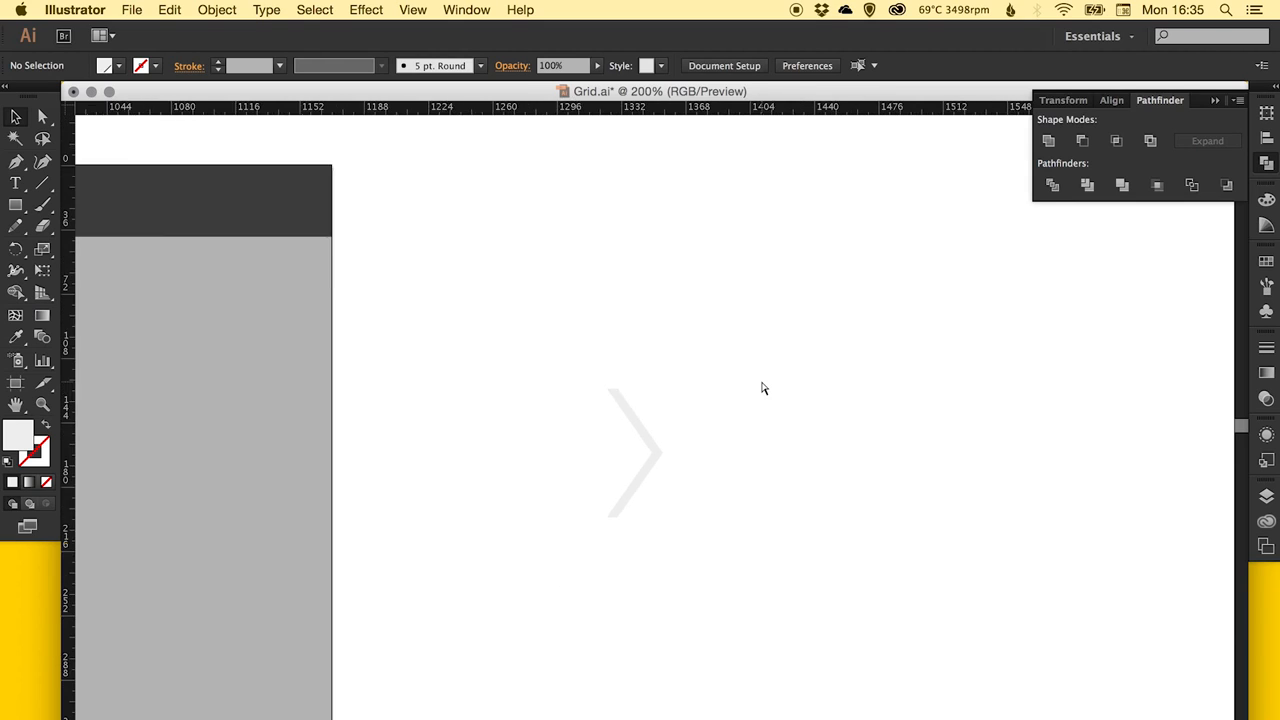
pyautogui.moveTo(477, 394); pyautogui.dragTo(706, 334)
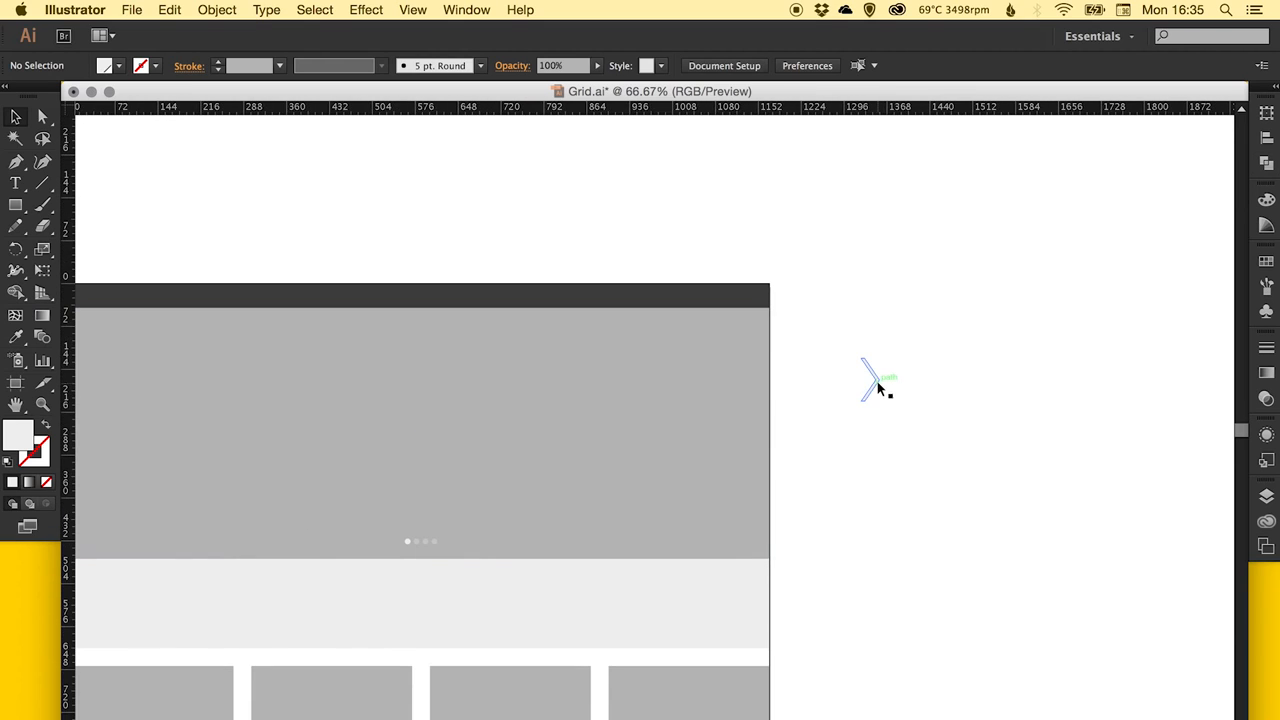
pyautogui.click(870, 380)
pyautogui.press('z')
pyautogui.moveTo(814, 308); pyautogui.dragTo(904, 484)
pyautogui.click(42, 249)
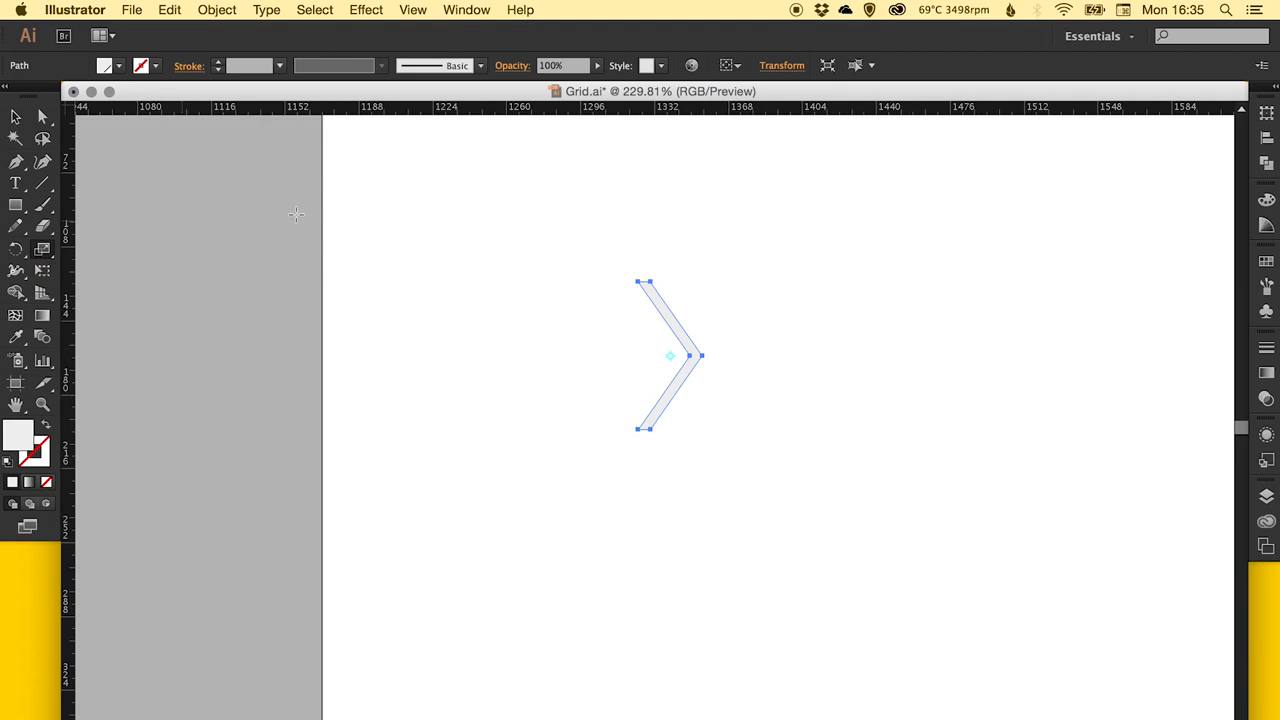
pyautogui.moveTo(773, 231); pyautogui.dragTo(740, 276)
pyautogui.press('v')
pyautogui.click(744, 342)
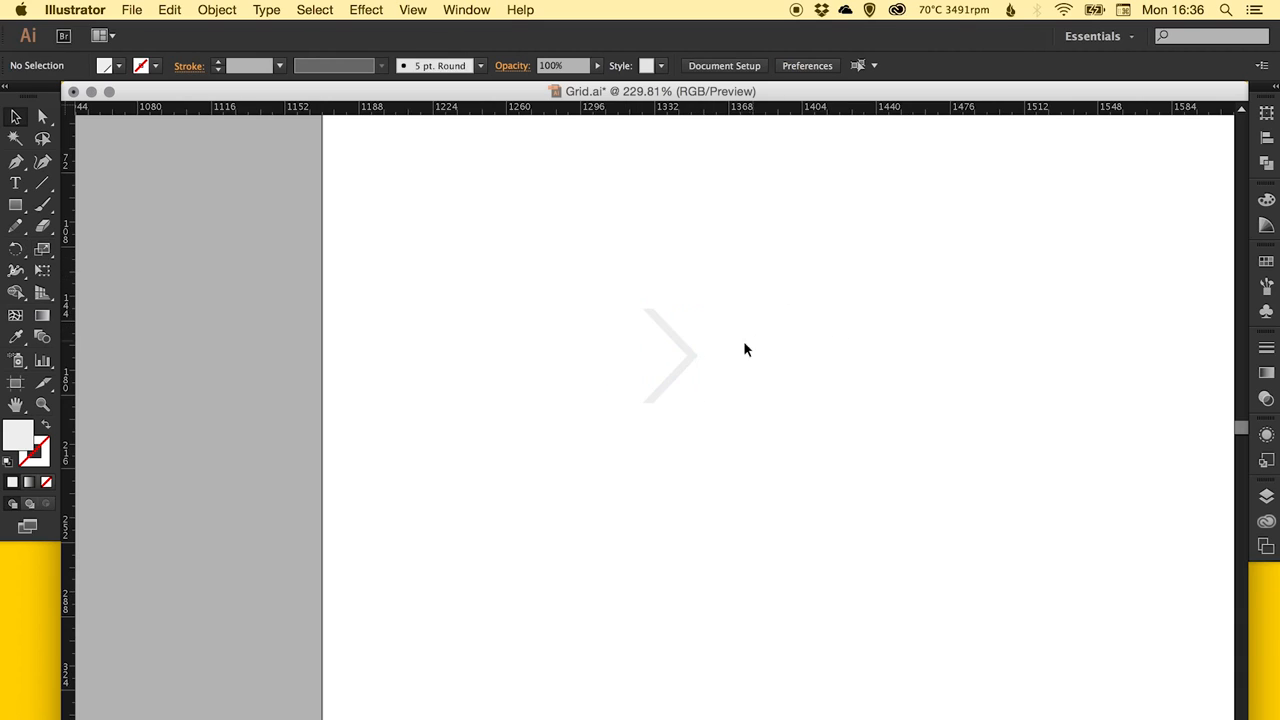
# Move the chevron off the blank canvas onto the grey banner, near the banner's right edge.
pyautogui.moveTo(791, 344); pyautogui.dragTo(458, 366)
pyautogui.click(1265, 262)
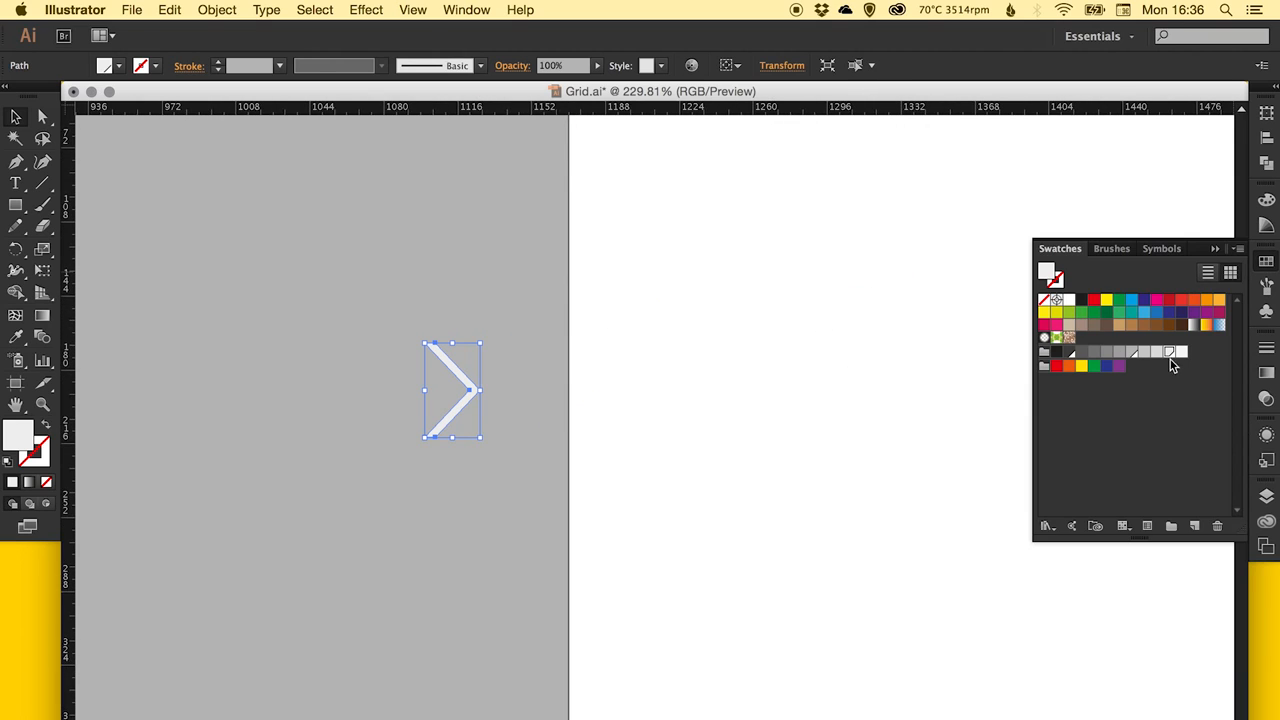
pyautogui.moveTo(551, 403); pyautogui.dragTo(700, 351)
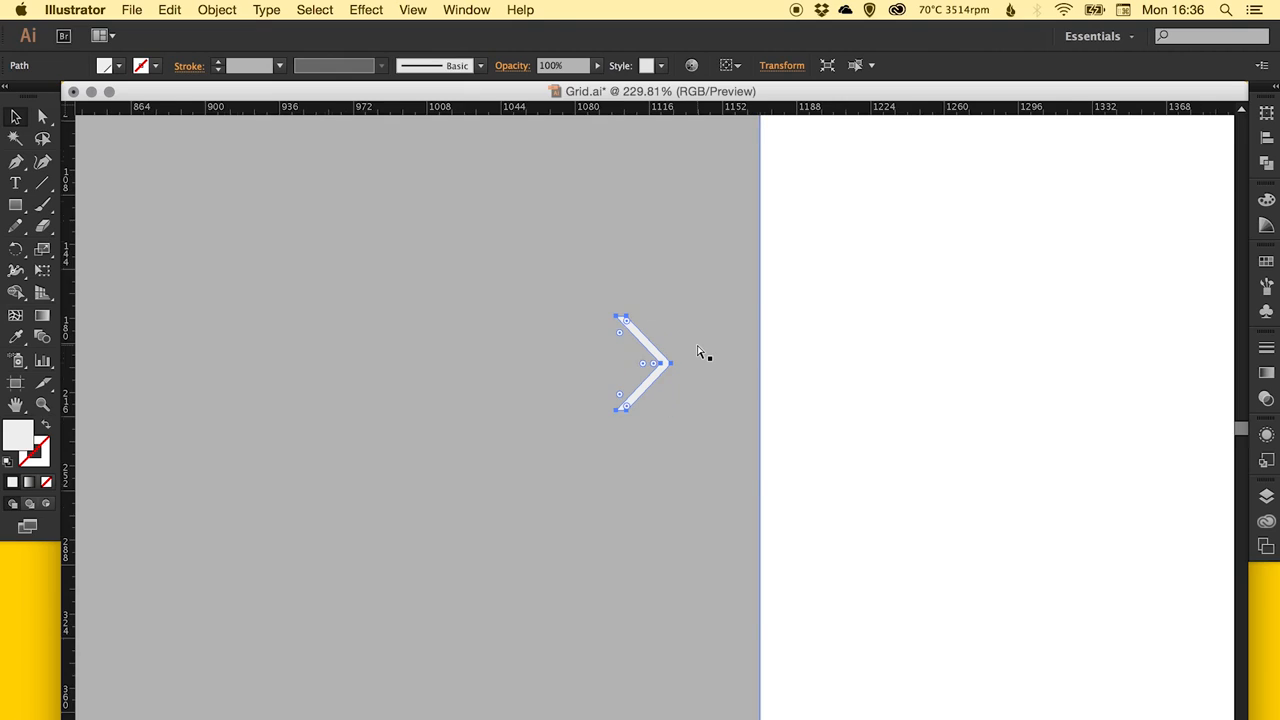
# Scale the chevron down further so it suits the full page layout as a slider arrow.
pyautogui.press('super+0')
pyautogui.press('s')
pyautogui.moveTo(1006, 177); pyautogui.dragTo(948, 264)
pyautogui.keyDown('super'); pyautogui.click(1039, 211); pyautogui.keyUp('super')
pyautogui.press('v')
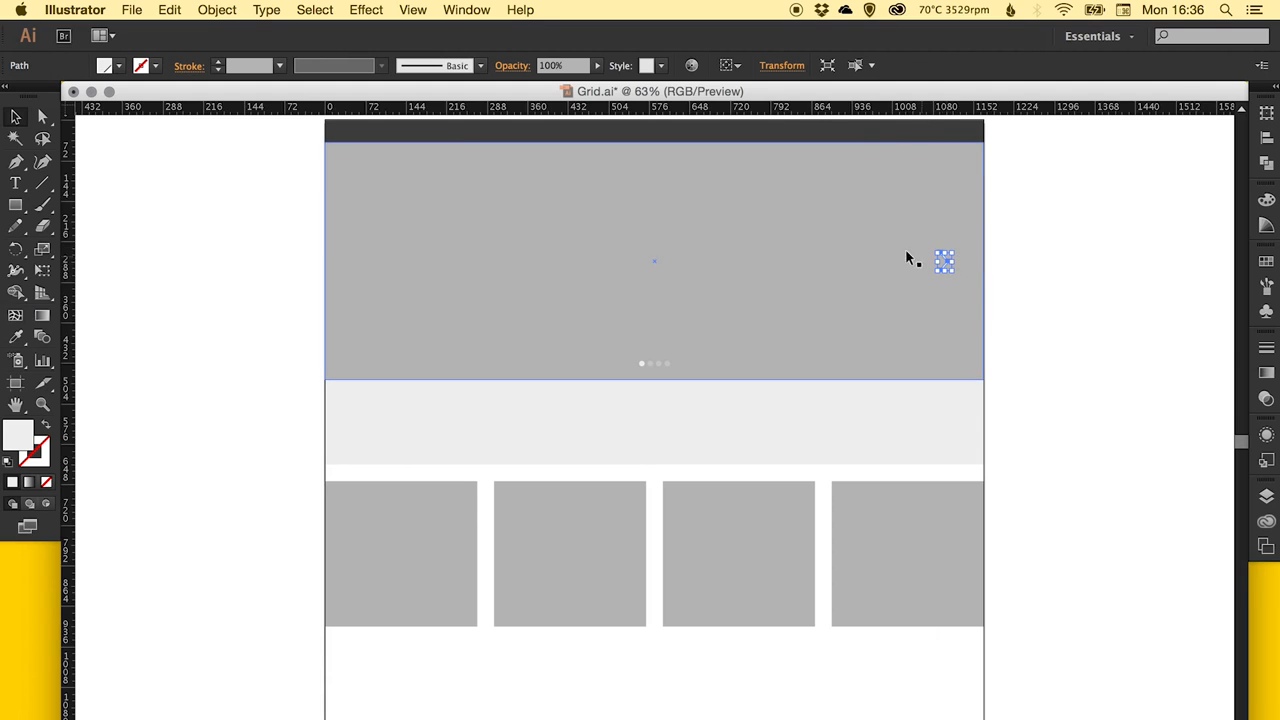
# Align the arrow and the large grey banner to each other by their vertical centers.
pyautogui.keyDown('shift'); pyautogui.click(899, 230); pyautogui.keyUp('shift')
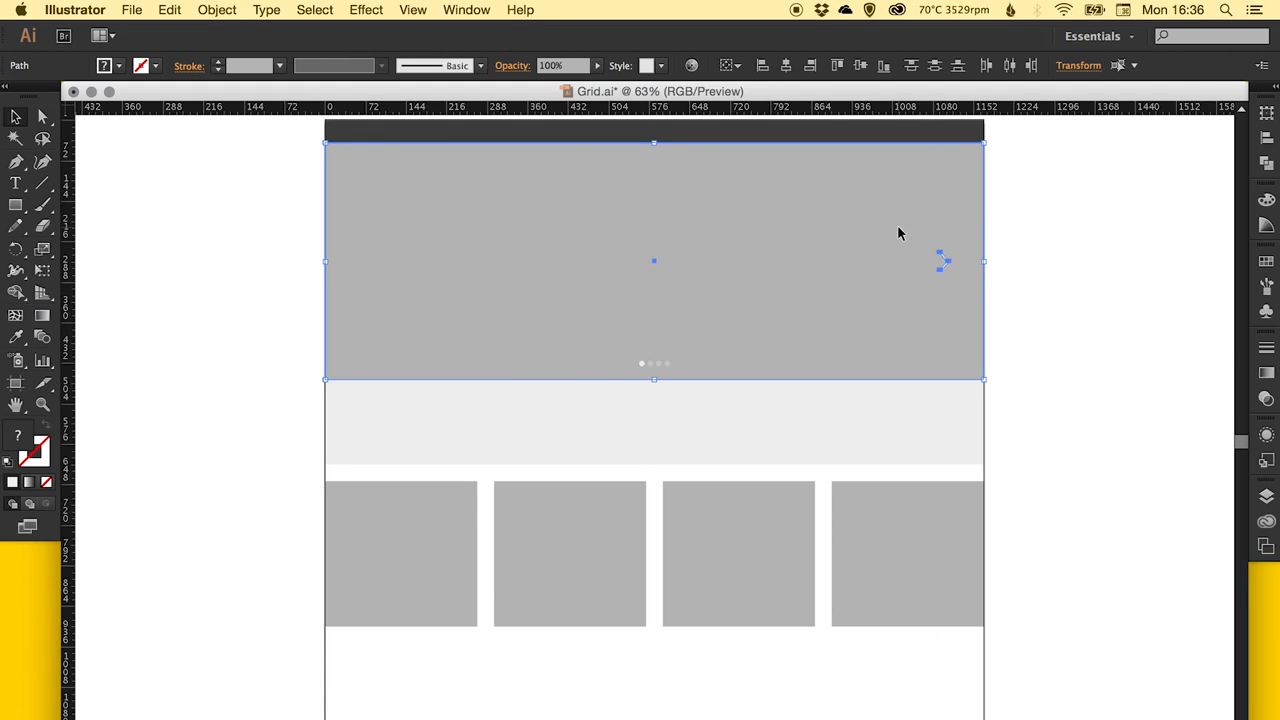
pyautogui.click(735, 66)
pyautogui.click(737, 87)
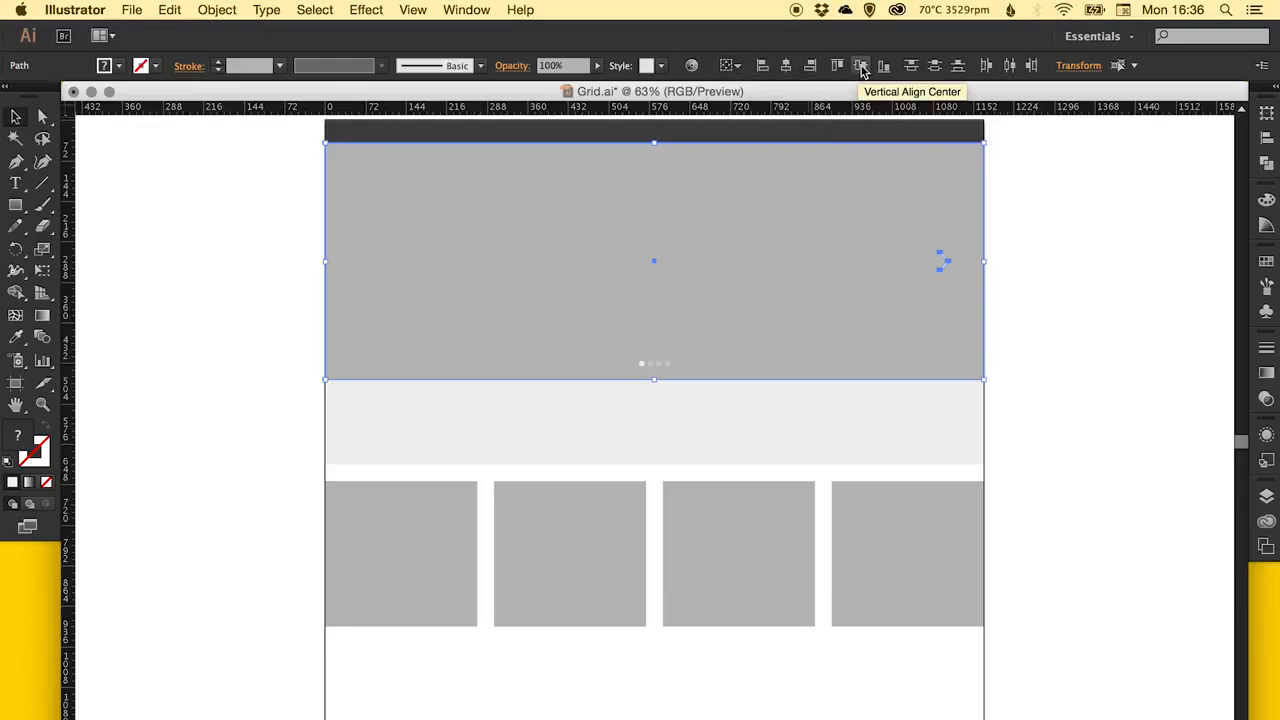
pyautogui.click(862, 68)
pyautogui.press('super+shift+a')
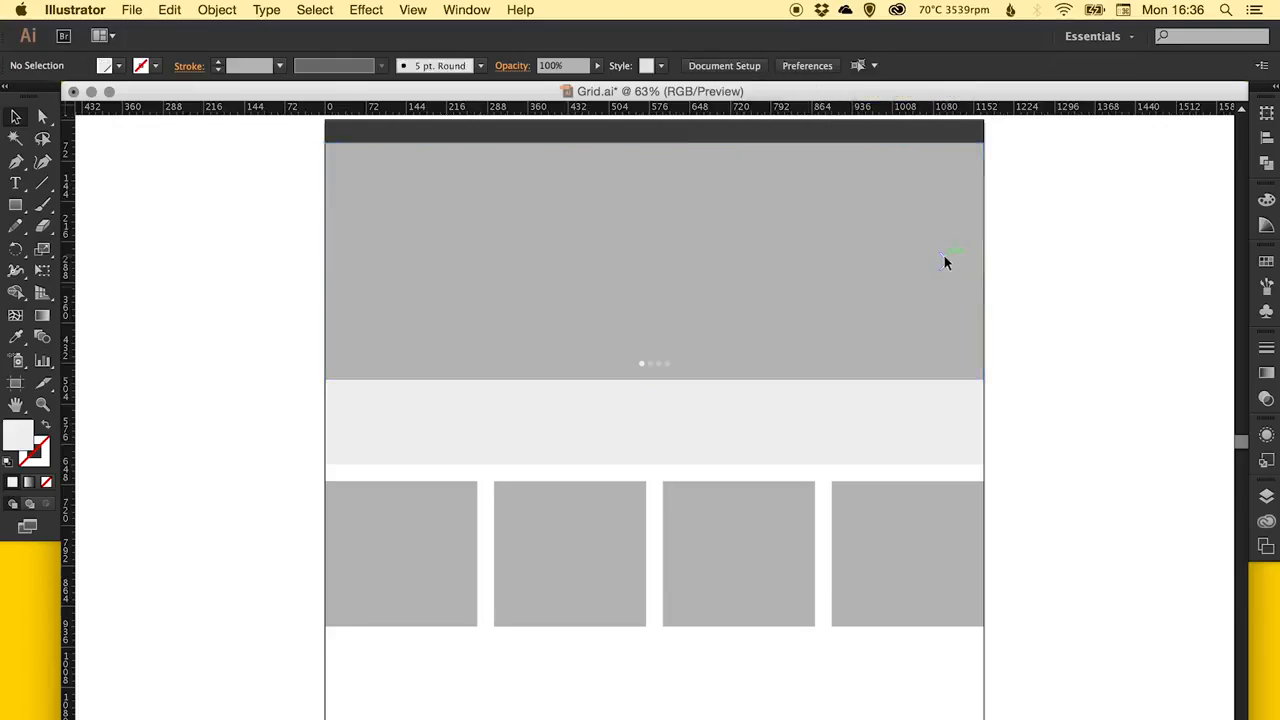
pyautogui.click(943, 251)
pyautogui.keyDown('shift'); pyautogui.click(906, 200); pyautogui.keyUp('shift')
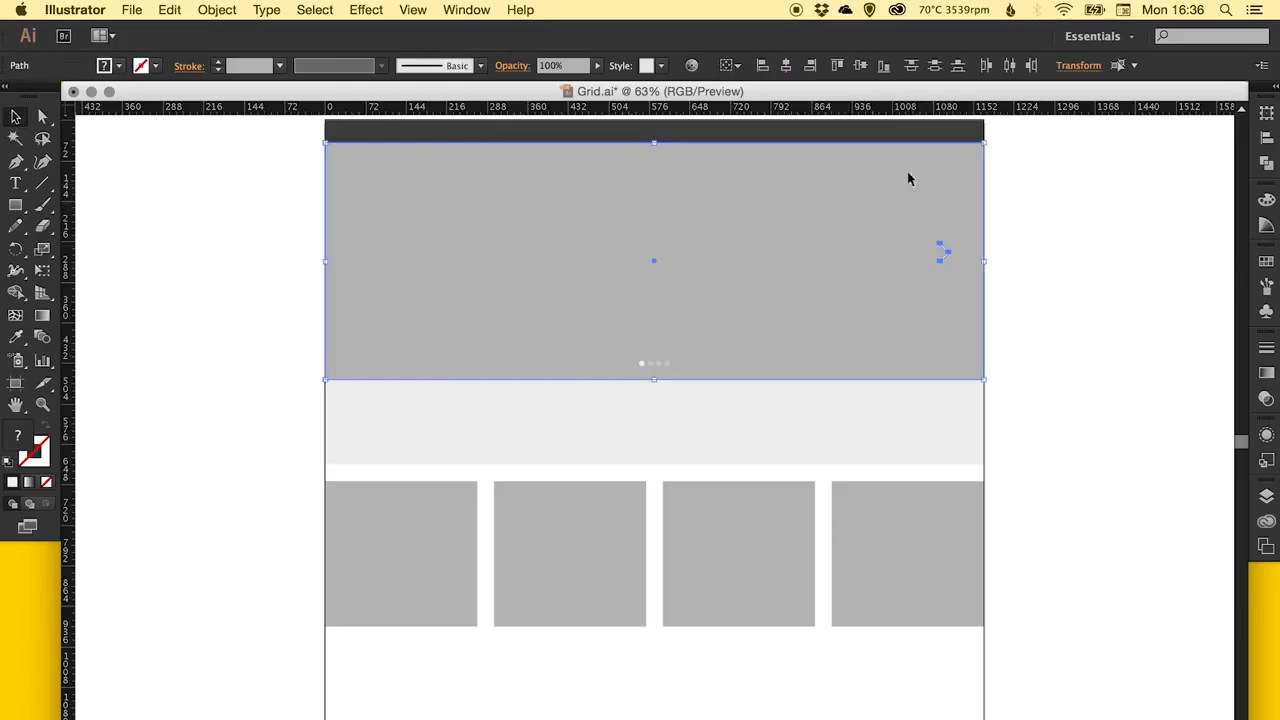
pyautogui.click(866, 69)
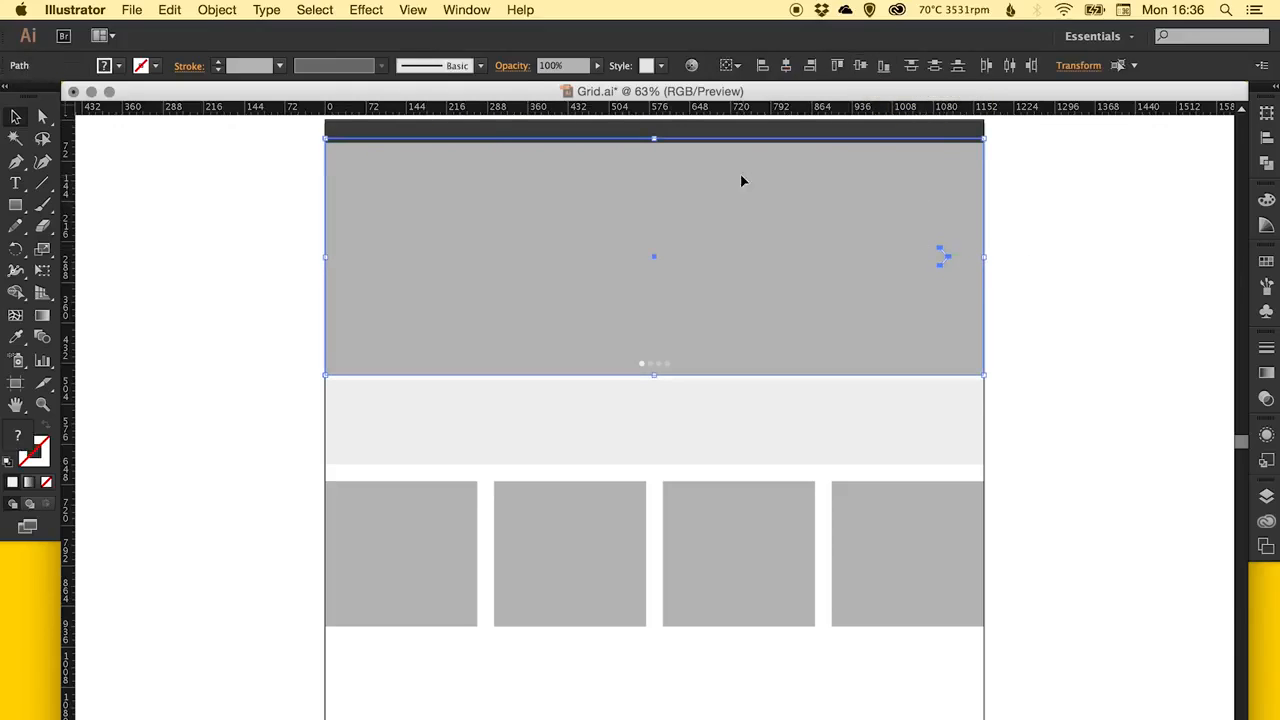
# Move the banner and arrow together so the banner's upper edge sits flush against the dark header bar.
pyautogui.moveTo(741, 180); pyautogui.dragTo(739, 205)
pyautogui.press('z')
pyautogui.moveTo(671, 137); pyautogui.dragTo(735, 260)
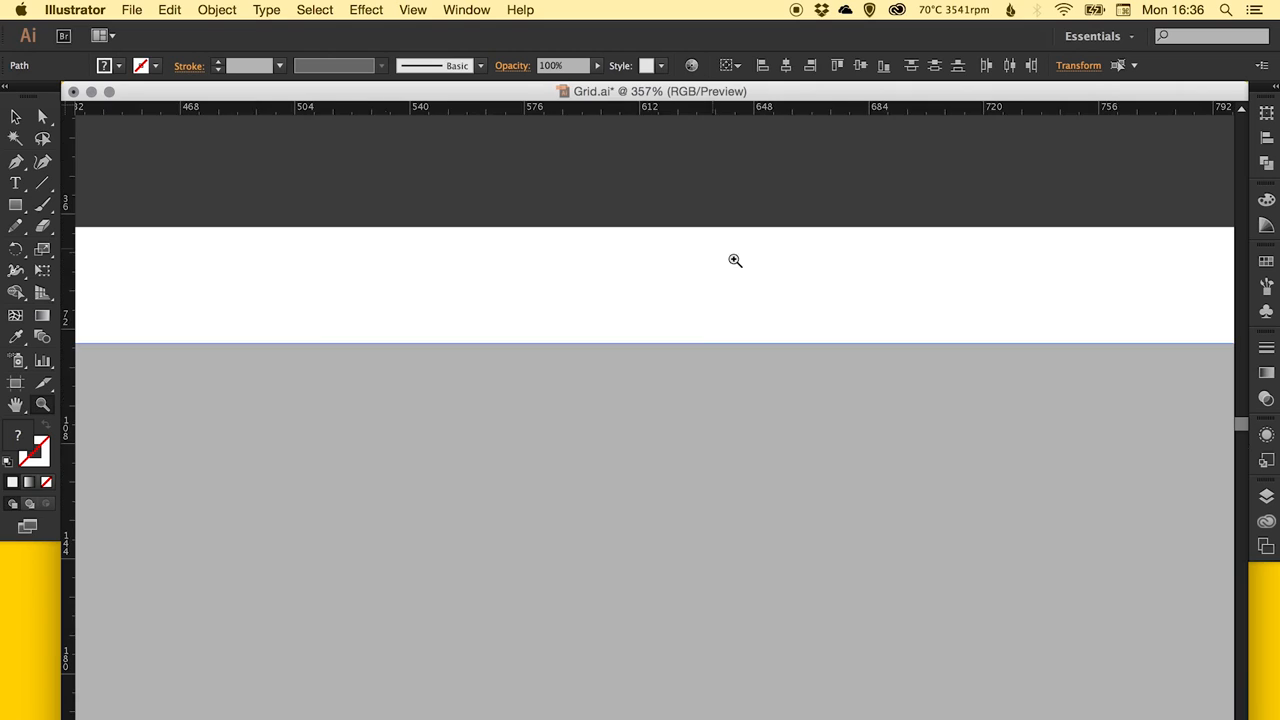
pyautogui.press('v')
pyautogui.moveTo(660, 391); pyautogui.dragTo(671, 269)
pyautogui.press('super+0')
pyautogui.press('super+shift+a')
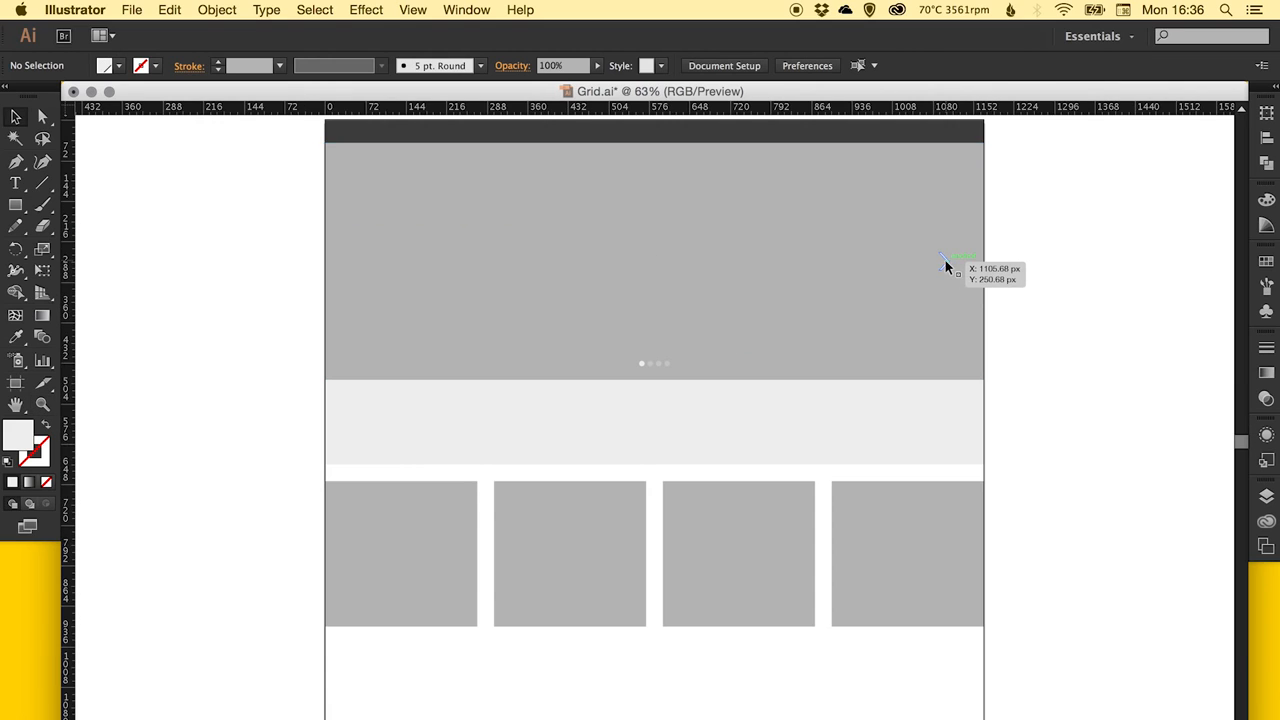
# Shift the arrow closer to the banner's right edge and place a duplicate level with it near the left edge.
pyautogui.moveTo(945, 261); pyautogui.dragTo(975, 261)
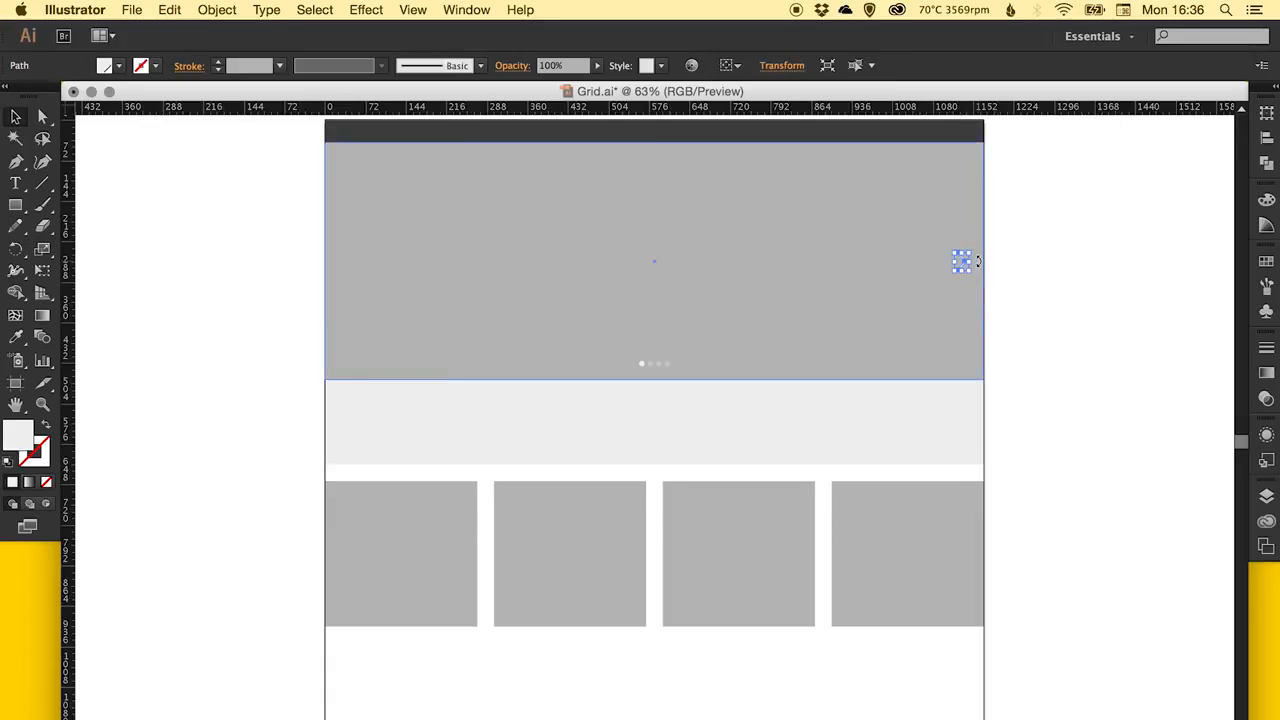
pyautogui.press('super+shift+a')
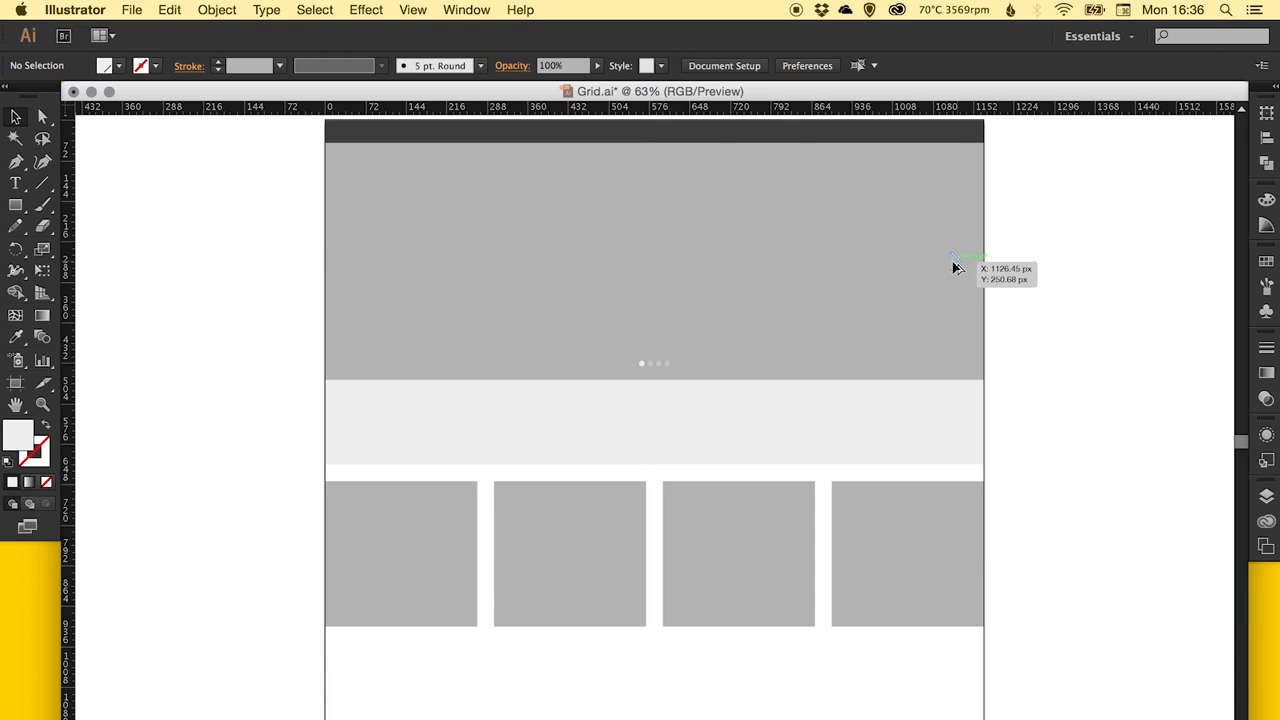
pyautogui.moveTo(954, 263); pyautogui.dragTo(362, 263)
# Reflect the duplicate arrow across the vertical axis so it points left.
pyautogui.click(220, 10)
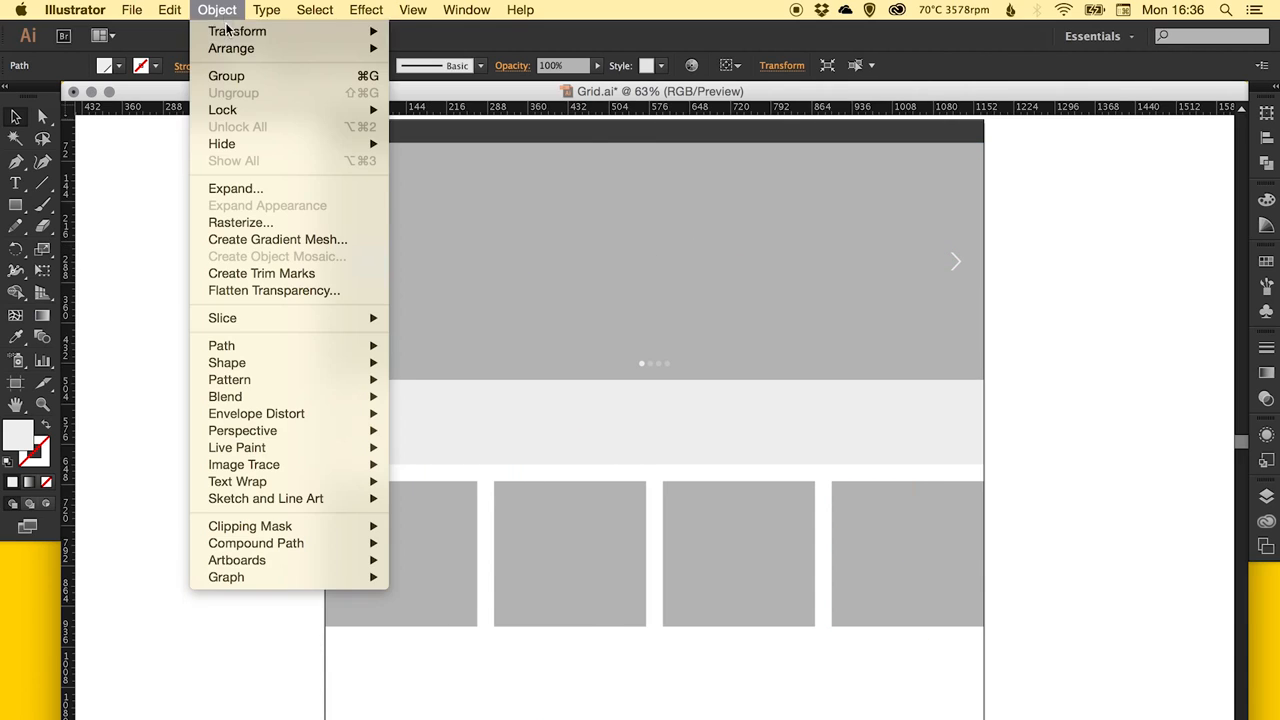
pyautogui.moveTo(226, 28)
pyautogui.click(430, 98)
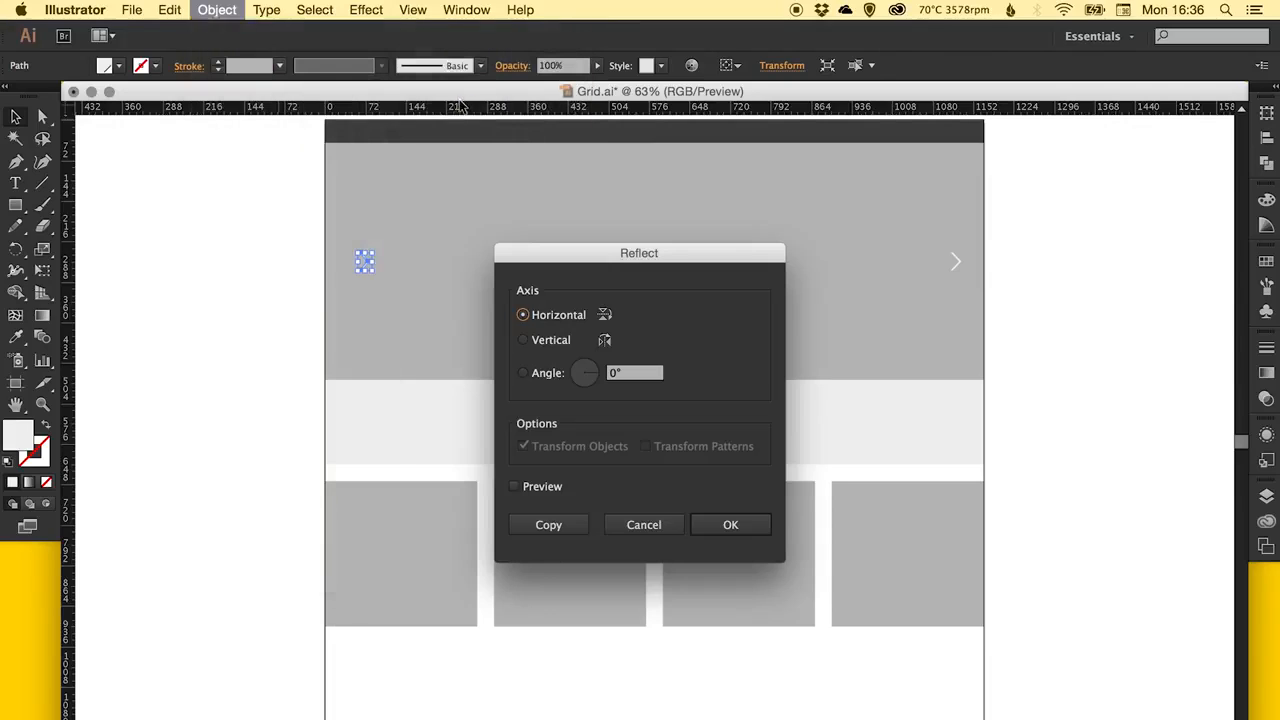
pyautogui.click(546, 342)
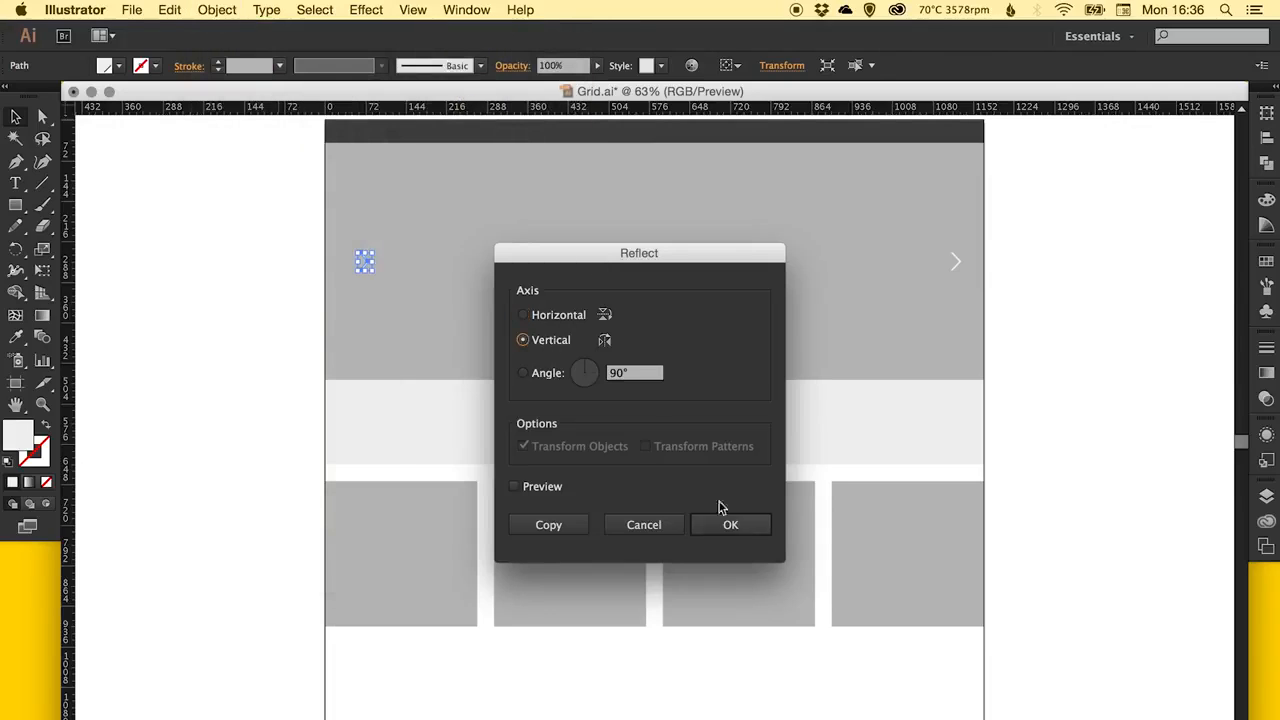
pyautogui.click(726, 522)
# Snap the left arrow to the banner's left edge and nudge it inward to match the right arrow's margin.
pyautogui.press('z')
pyautogui.moveTo(294, 208); pyautogui.dragTo(431, 382)
pyautogui.press('v')
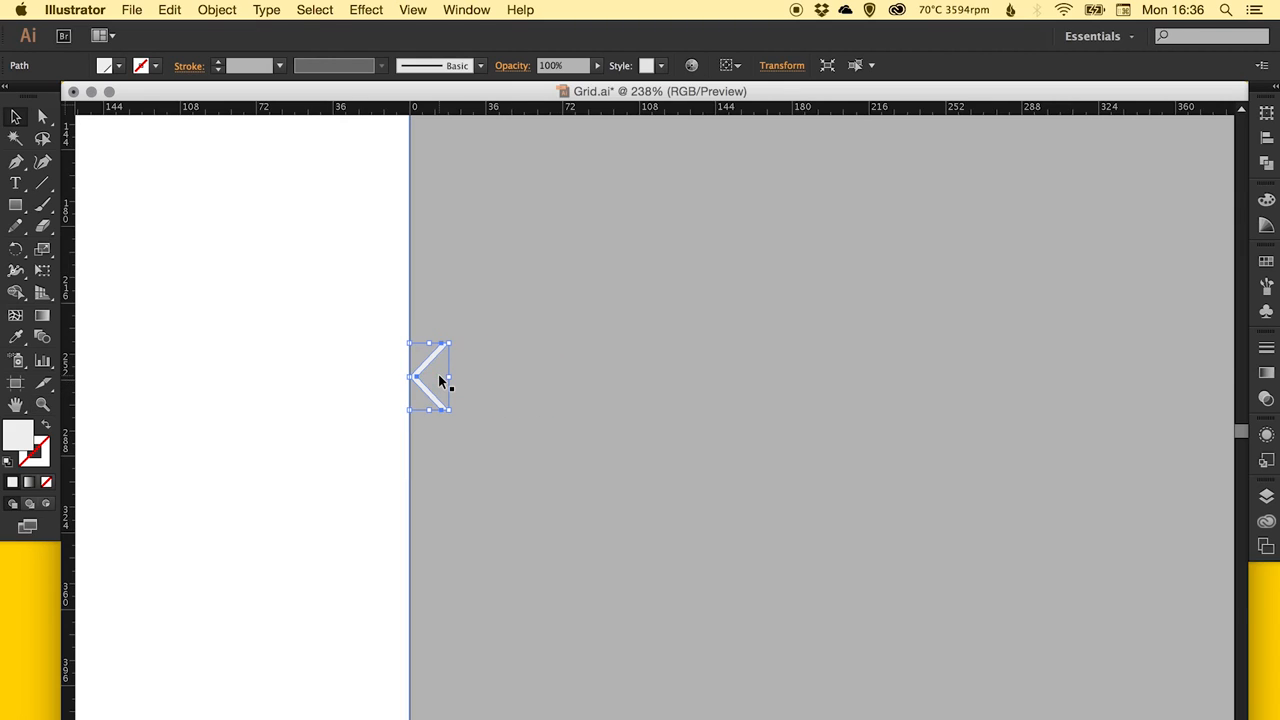
pyautogui.hotkey('shift', 'Right')
pyautogui.hotkey('shift', 'Right')
pyautogui.hotkey('shift', 'Right')
pyautogui.hotkey('shift', 'Right')
pyautogui.press('super+shift+a')
pyautogui.press('super+0')
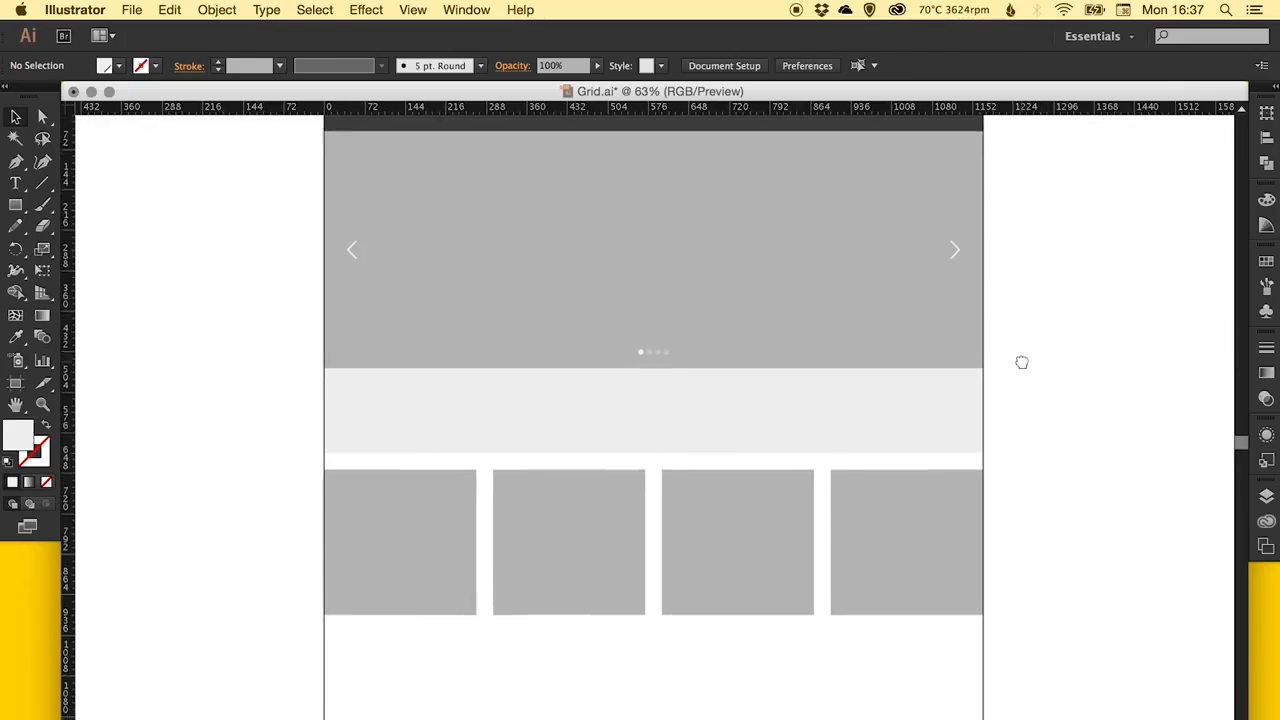
# Add the text "Hello world, I just wanted to tell you about the quick brown fox that jumped over the hedge" starting left of the page layout.
pyautogui.click(16, 184)
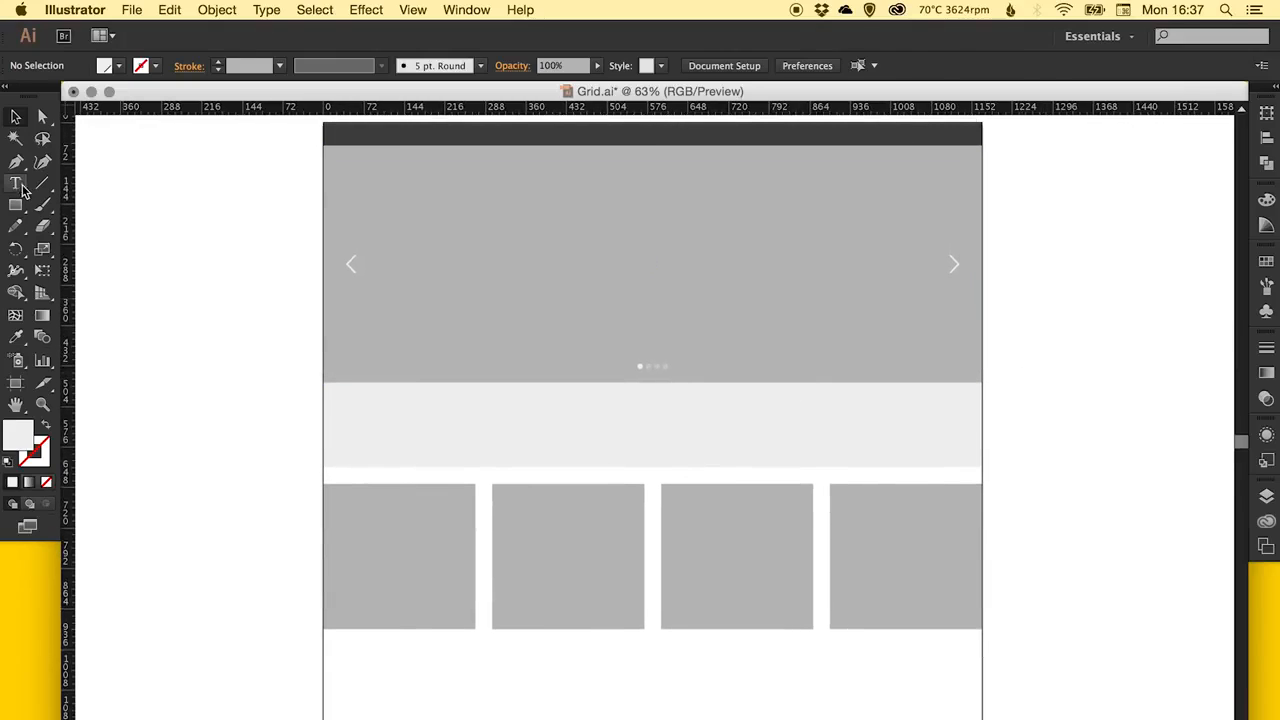
pyautogui.click(180, 333)
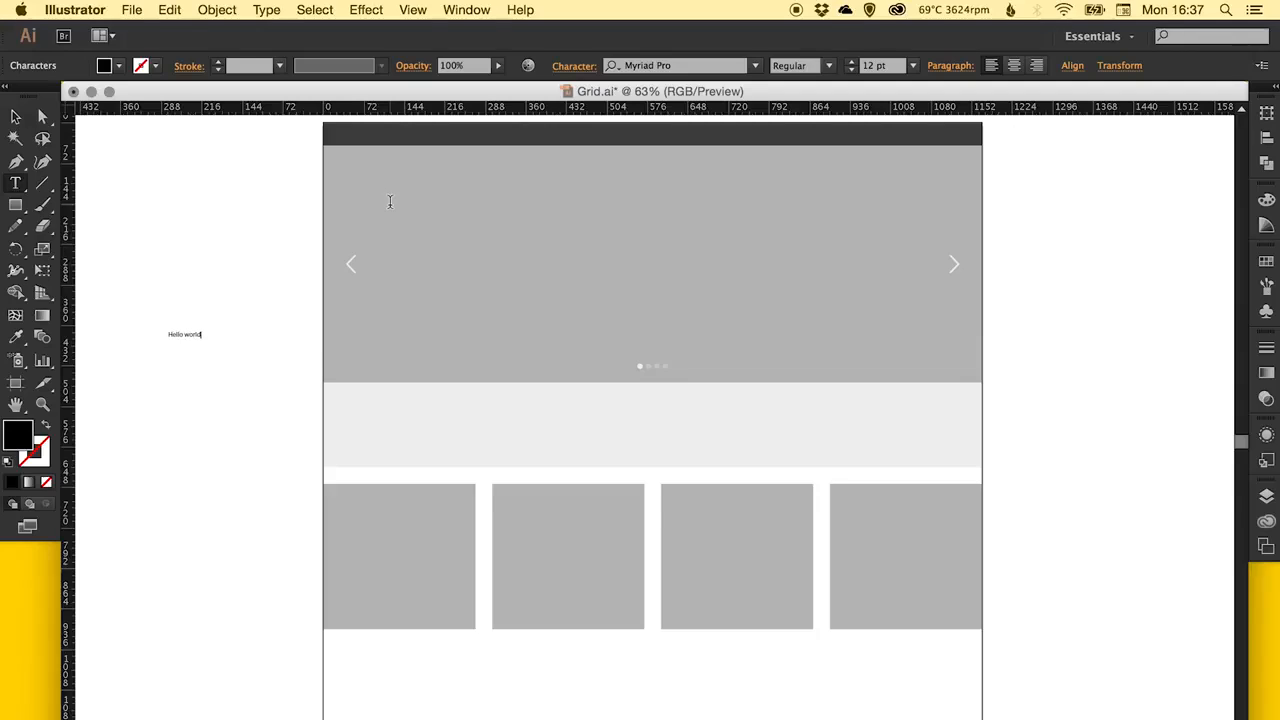
pyautogui.write('jus')
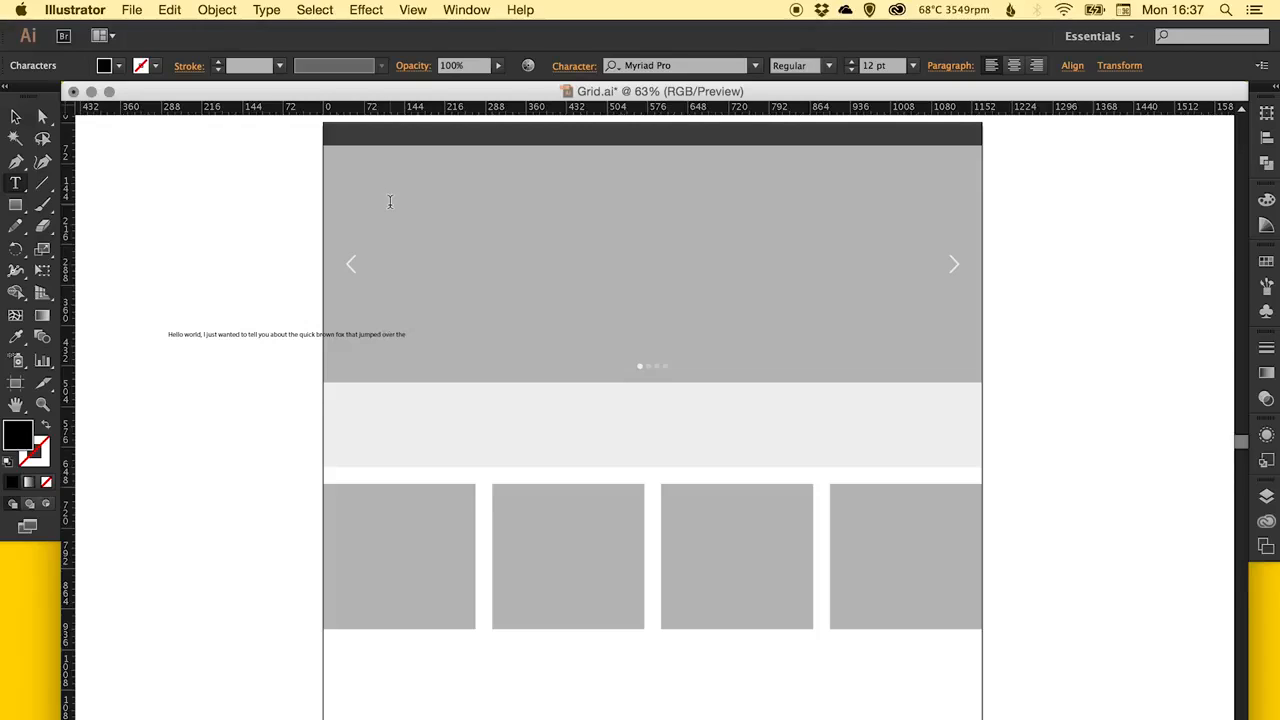
# Set the character font to Helvetica Light.
pyautogui.click(668, 66)
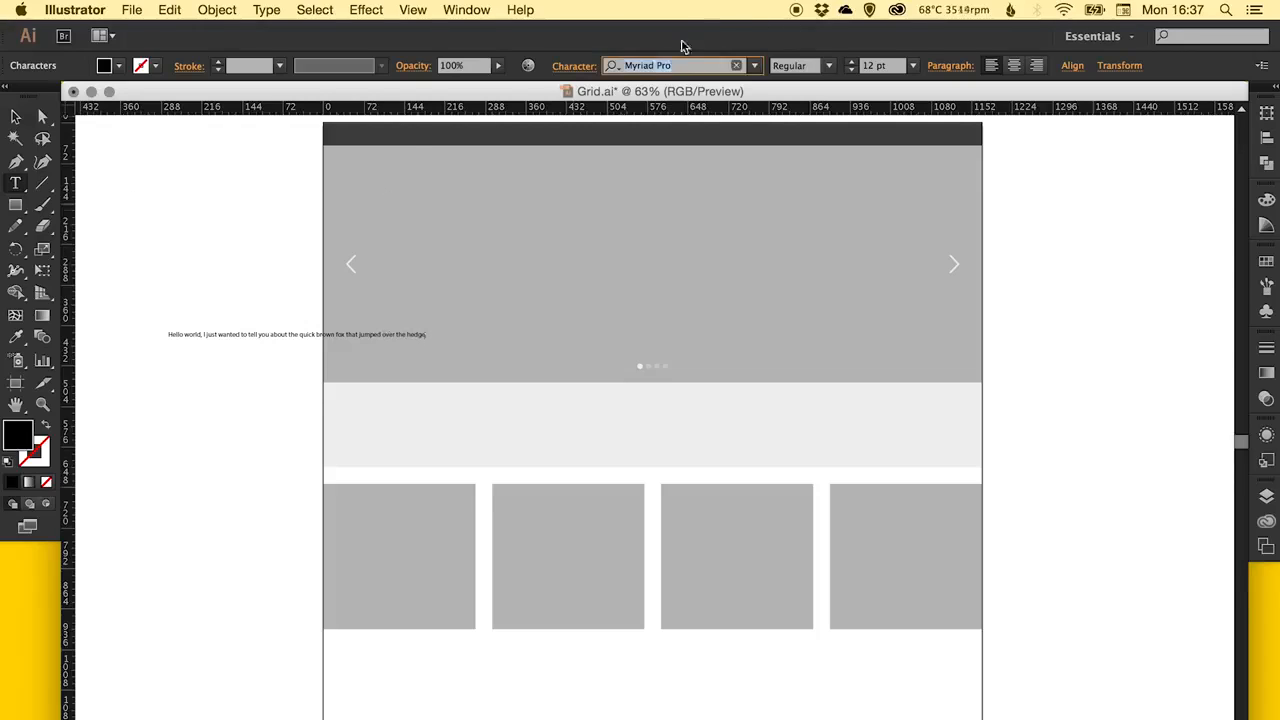
pyautogui.write('helv')
pyautogui.press('Return')
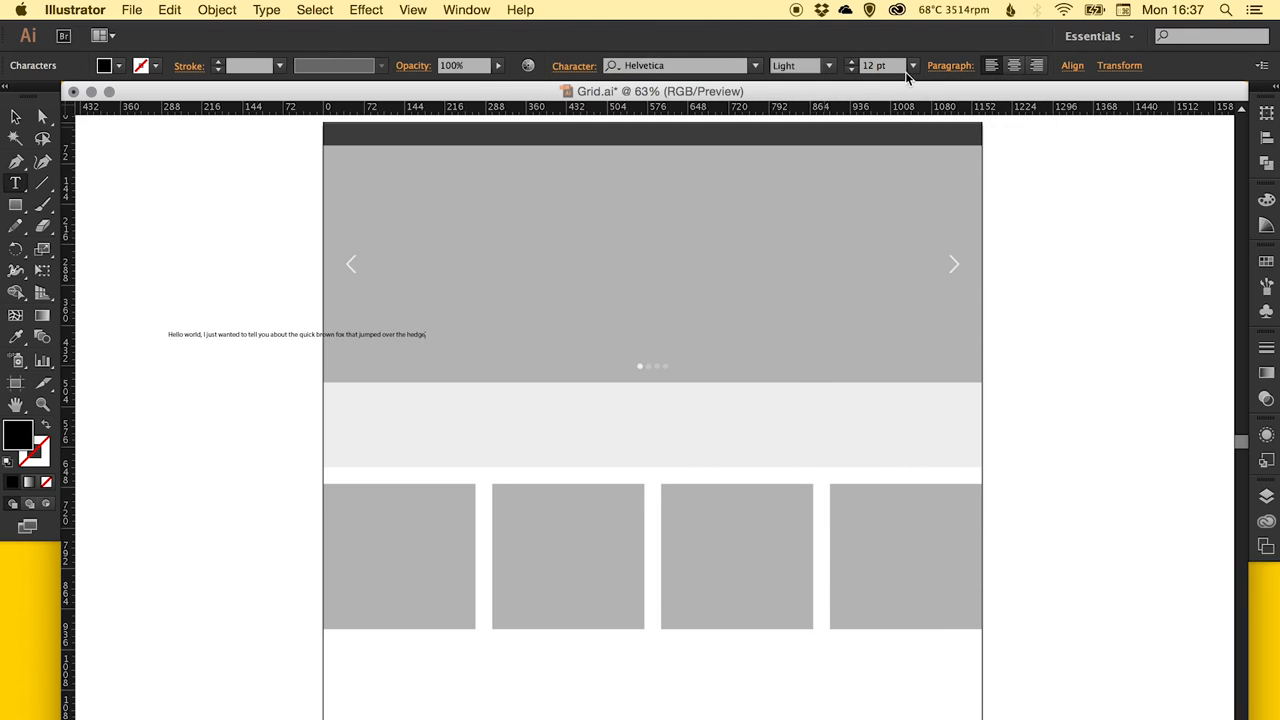
# Centre-align the "Hello world" paragraph and move it onto the light grey band below the banner.
pyautogui.click(1013, 65)
pyautogui.click(15, 117)
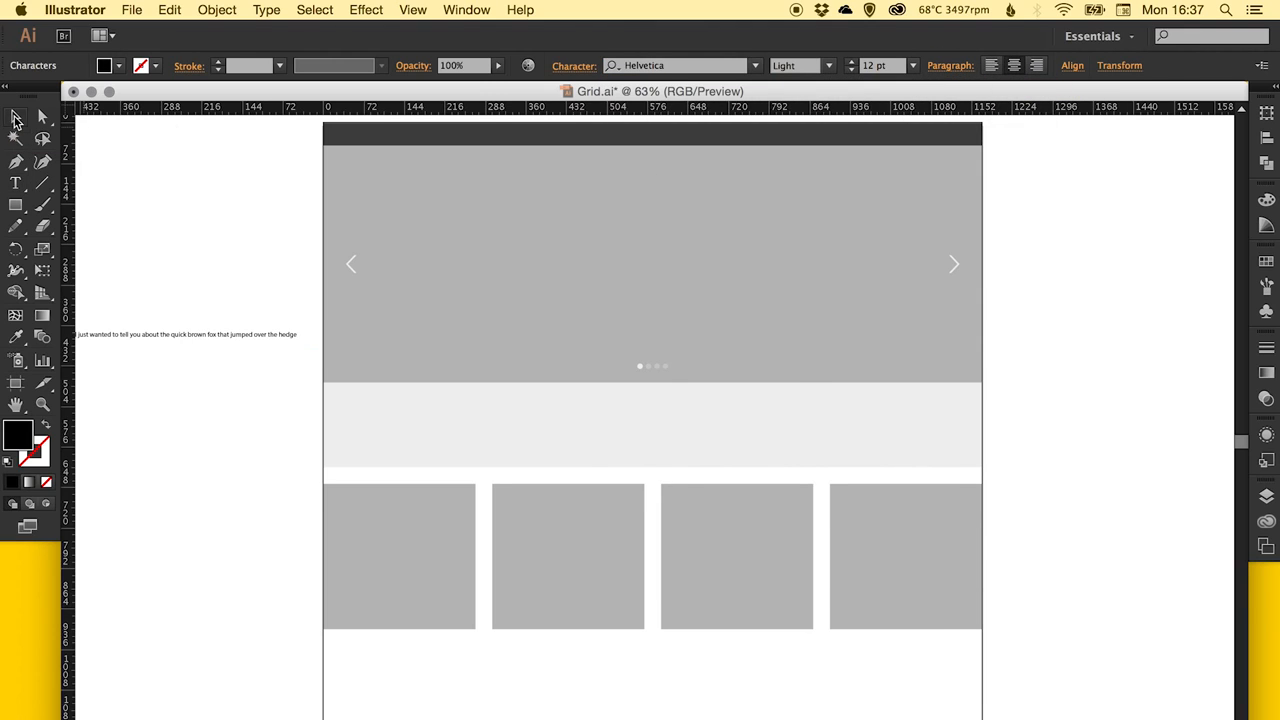
pyautogui.moveTo(223, 332); pyautogui.dragTo(690, 438)
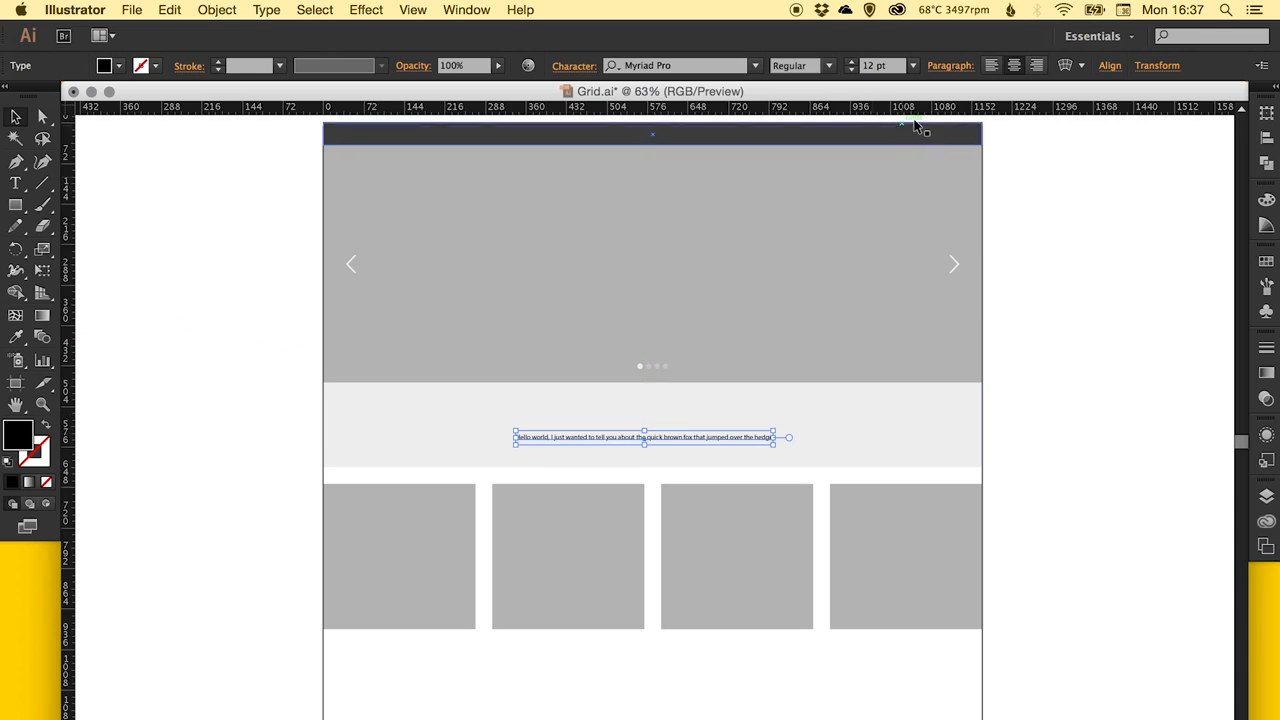
# Set the sentence's font size to 18 pt and centre the text within the light grey band.
pyautogui.click(912, 65)
pyautogui.click(955, 264)
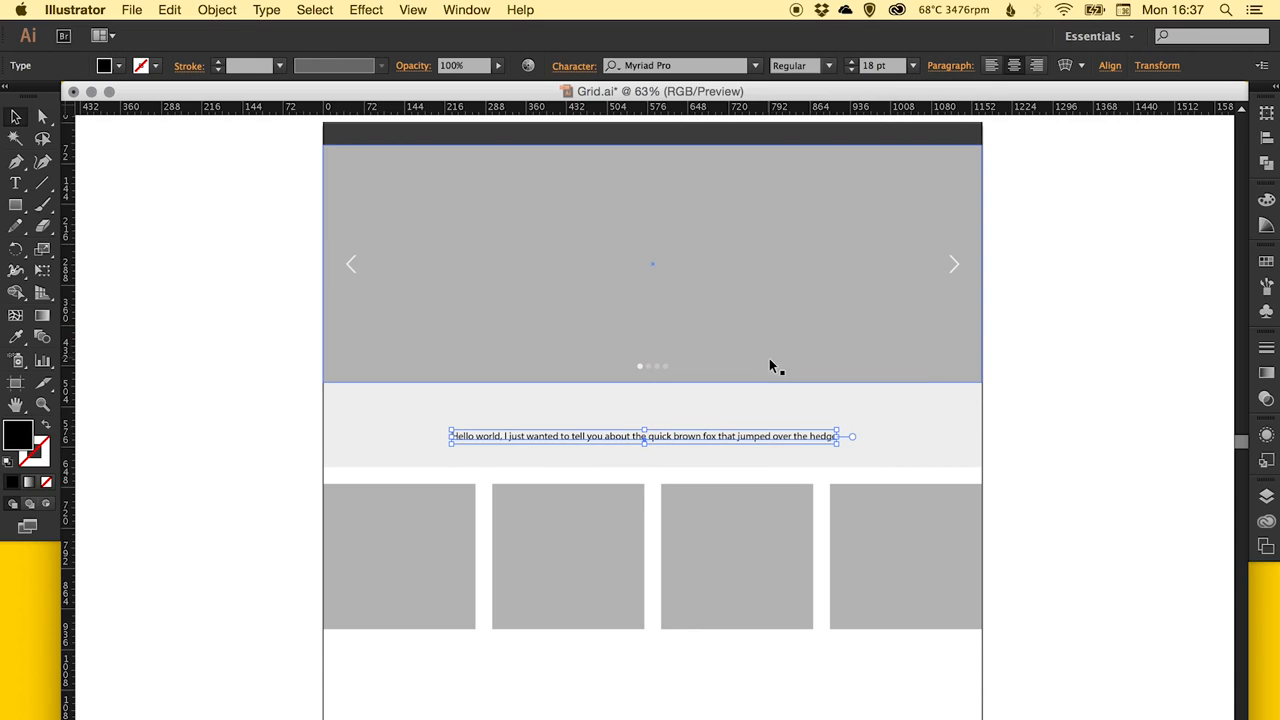
pyautogui.moveTo(779, 438); pyautogui.dragTo(789, 428)
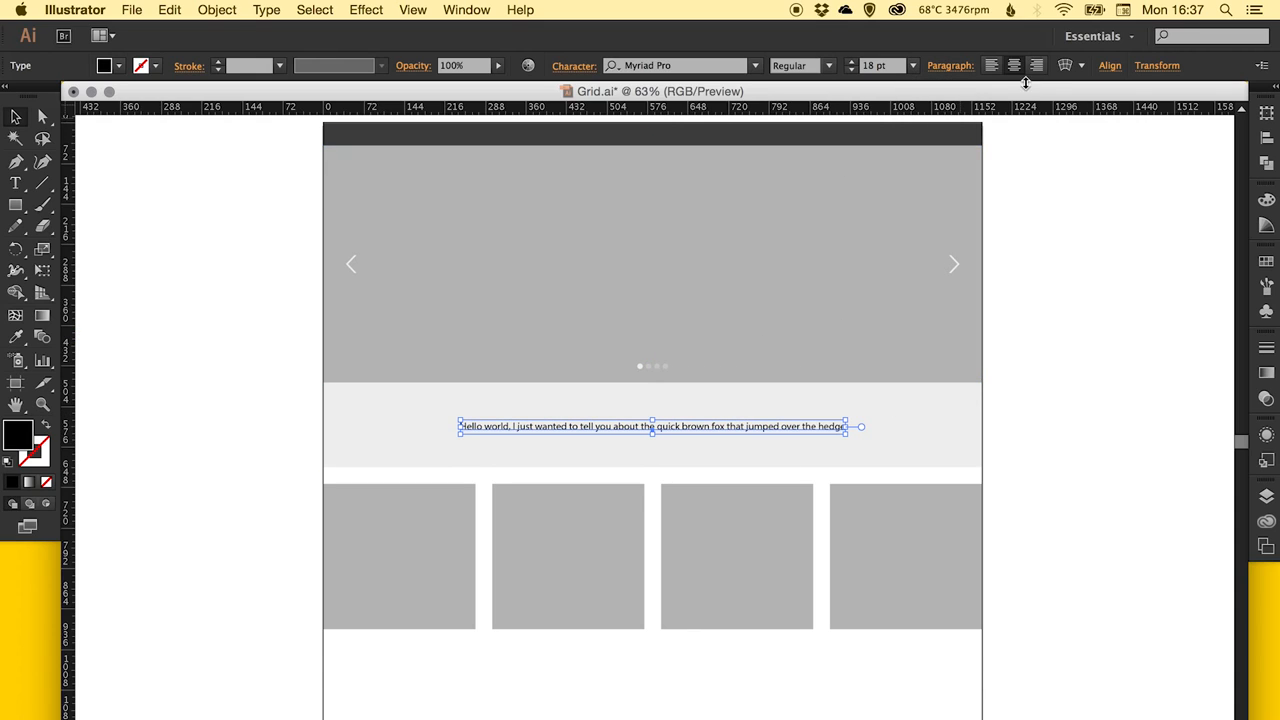
# Set the alignment reference for the selected sentence to the artboard and deselect the text.
pyautogui.click(1110, 65)
pyautogui.click(1093, 213)
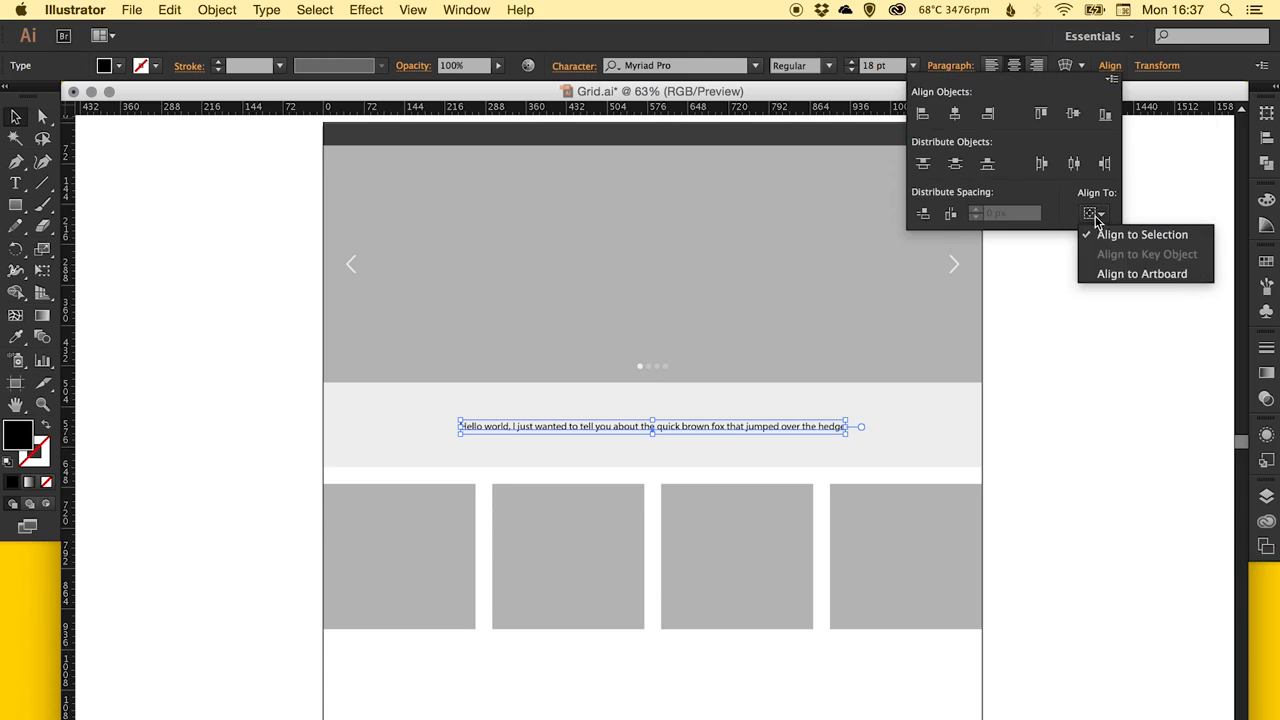
pyautogui.click(1148, 274)
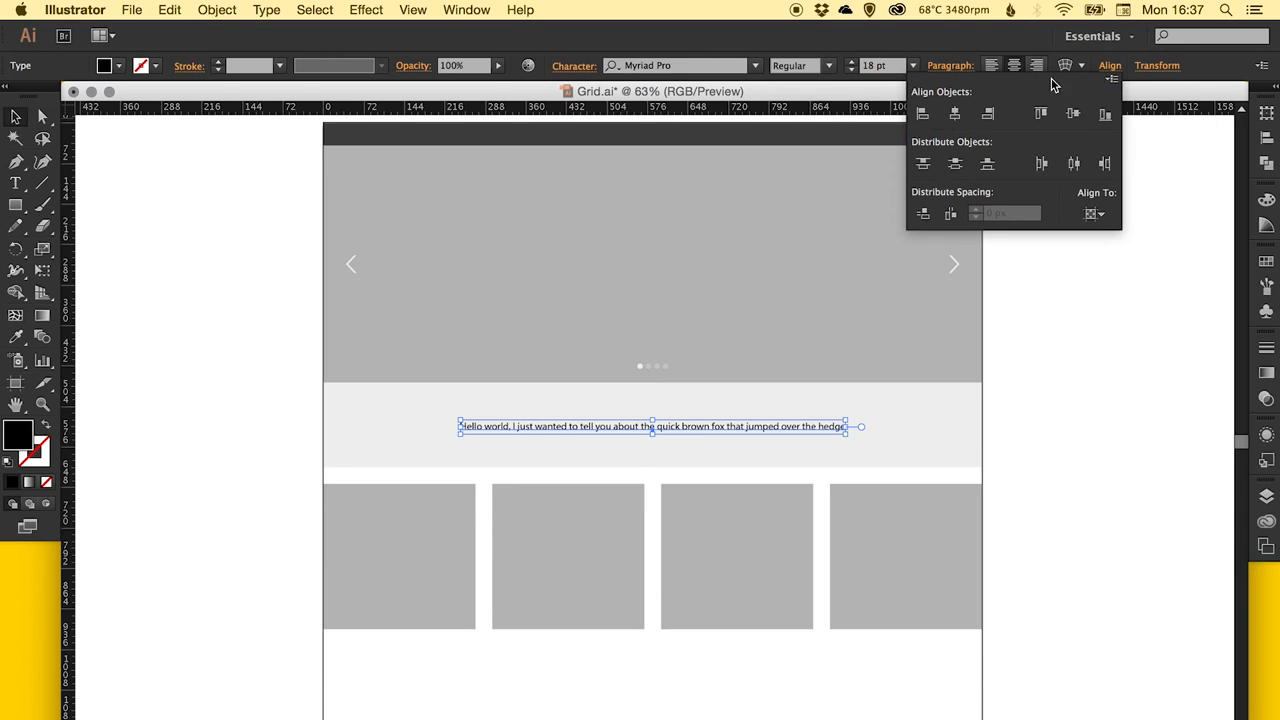
pyautogui.click(1094, 214)
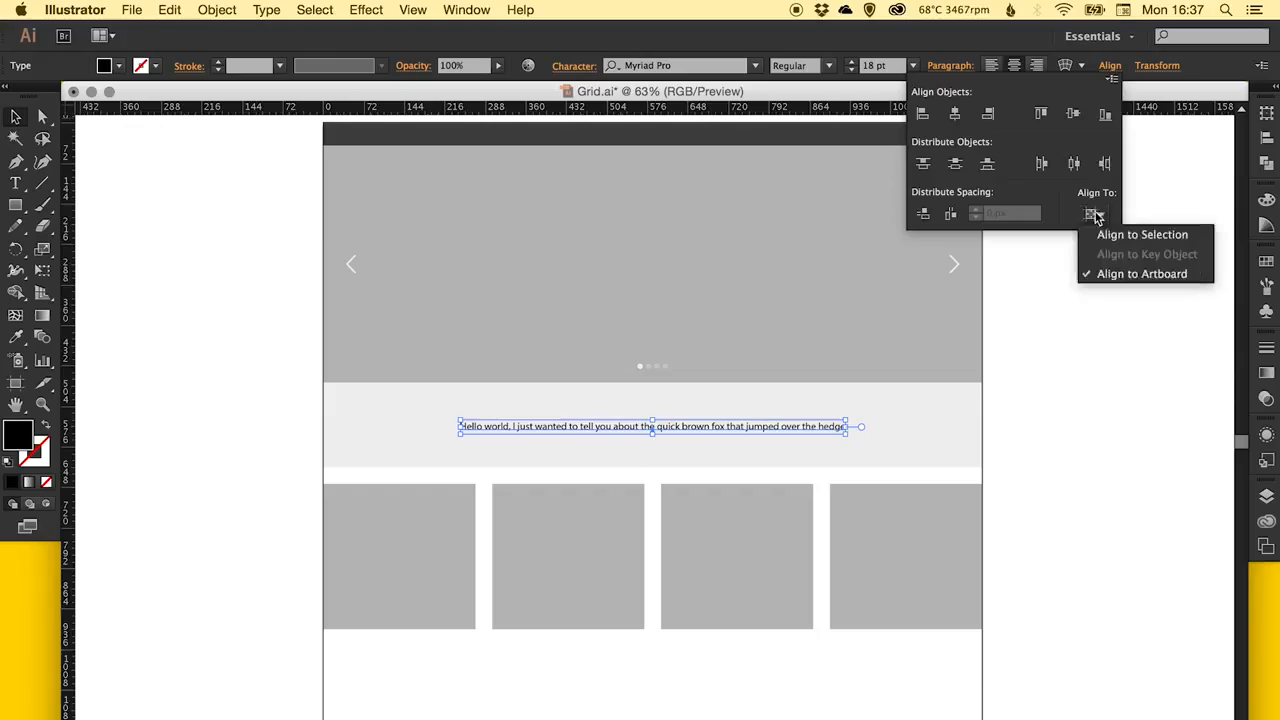
pyautogui.click(1160, 201)
pyautogui.click(1168, 190)
pyautogui.click(1172, 190)
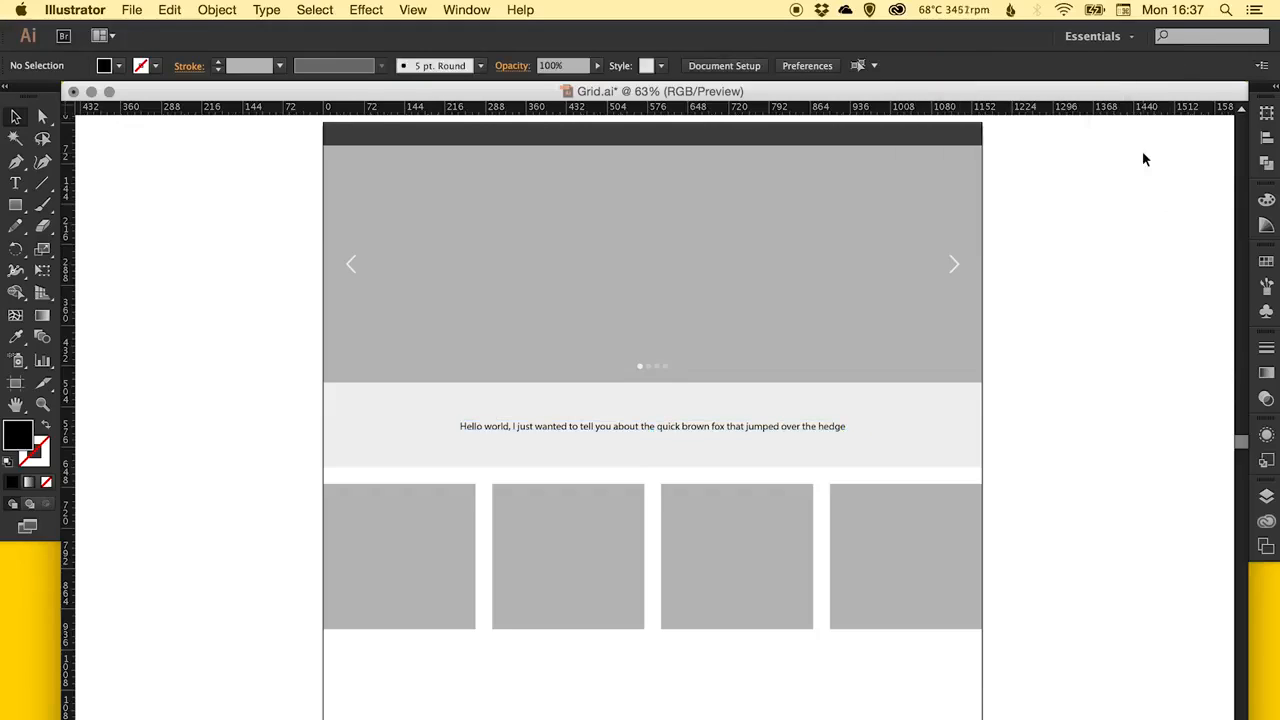
# Fill the sentence in the light grey band with the C=0 M=0 Y=0 K=40 grey swatch and deselect it.
pyautogui.click(709, 427)
pyautogui.click(1267, 264)
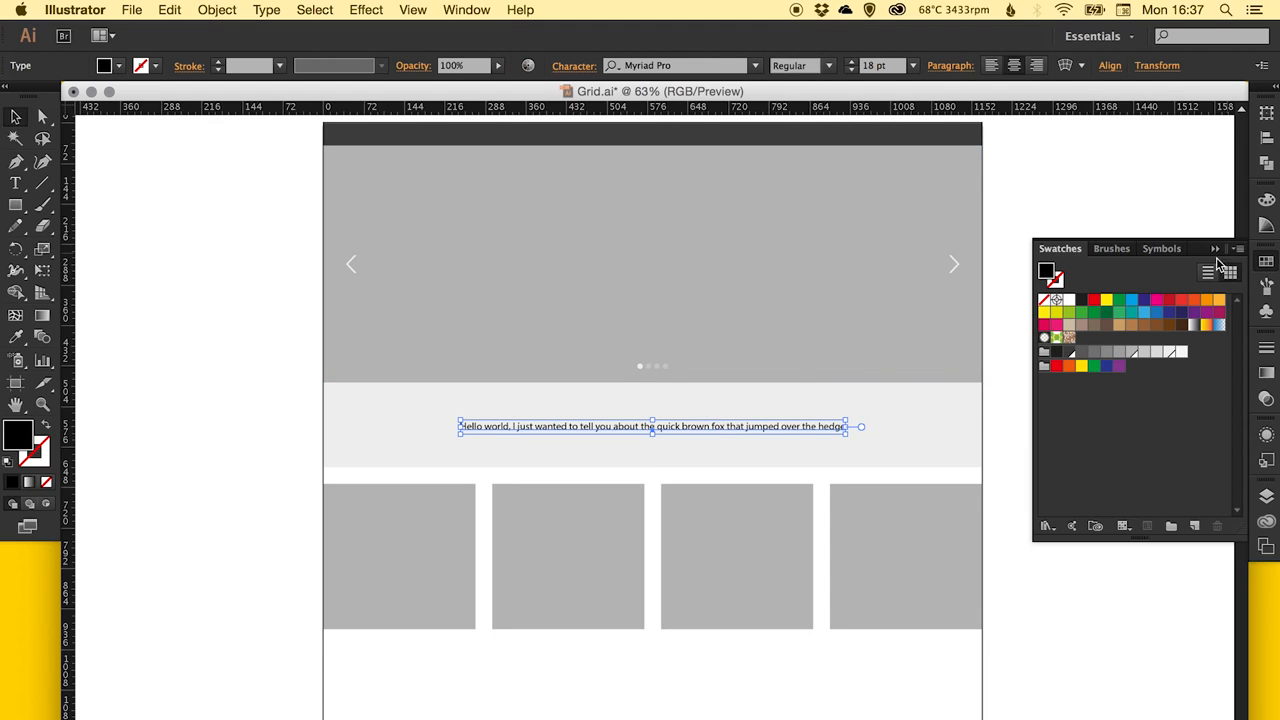
pyautogui.click(1131, 353)
pyautogui.press('super+shift+a')
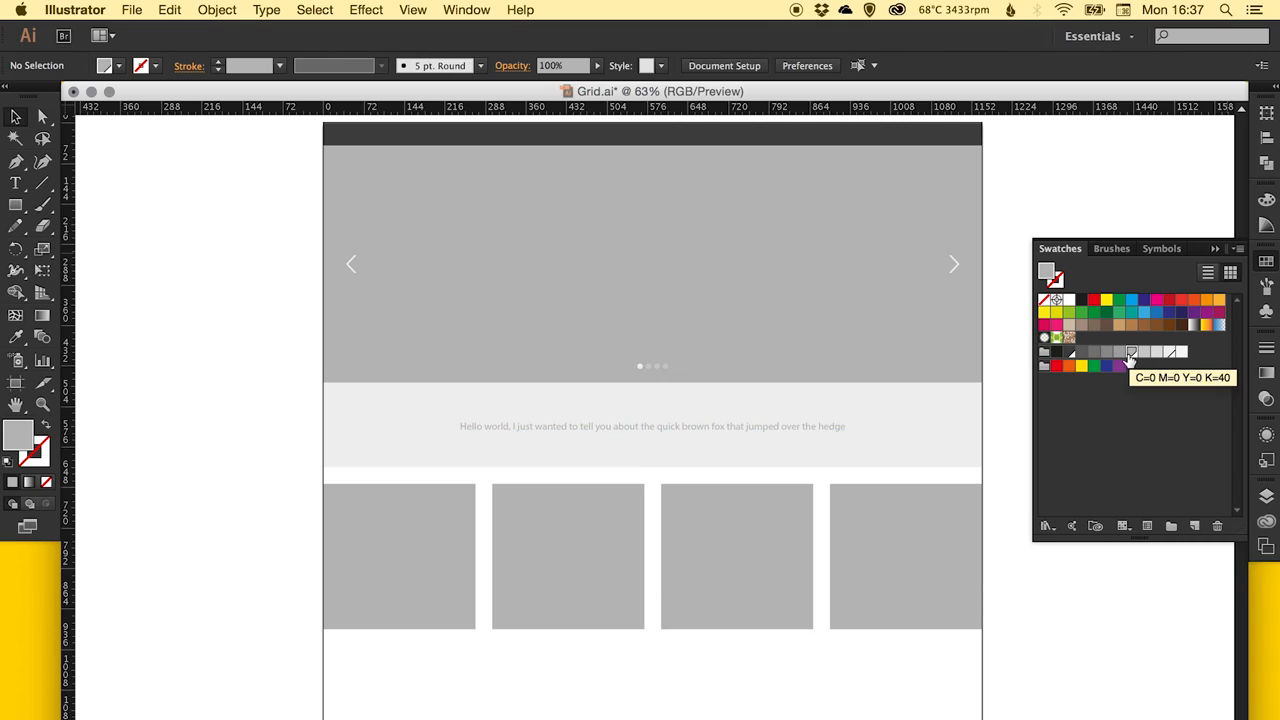
# Increase the grey sentence's font size to 21 pt and deselect it.
pyautogui.click(815, 421)
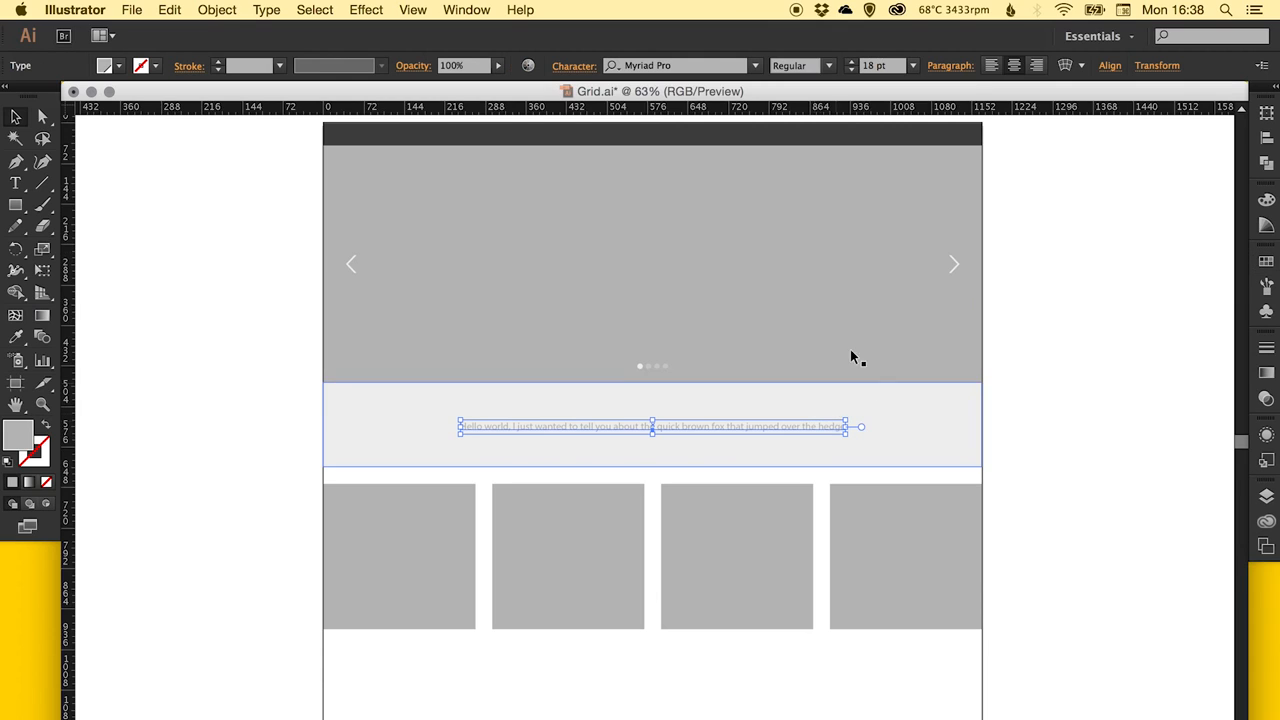
pyautogui.click(912, 65)
pyautogui.click(944, 289)
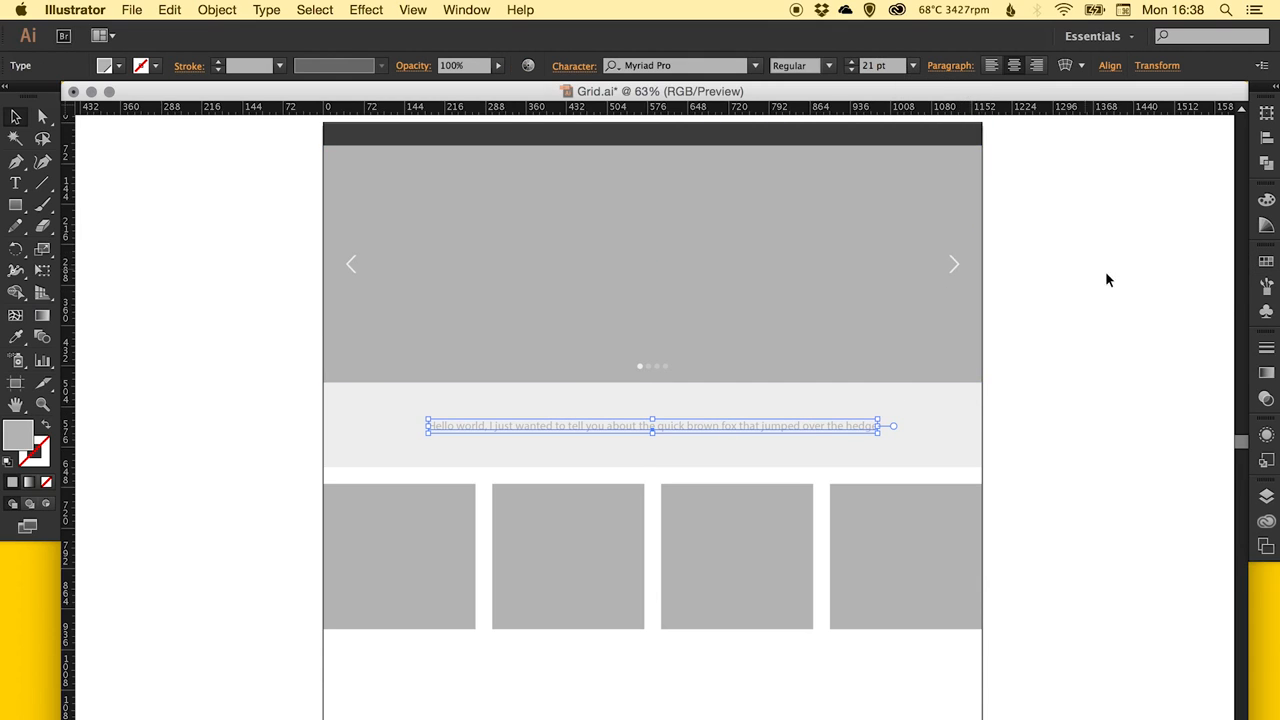
pyautogui.click(1070, 285)
pyautogui.press('t')
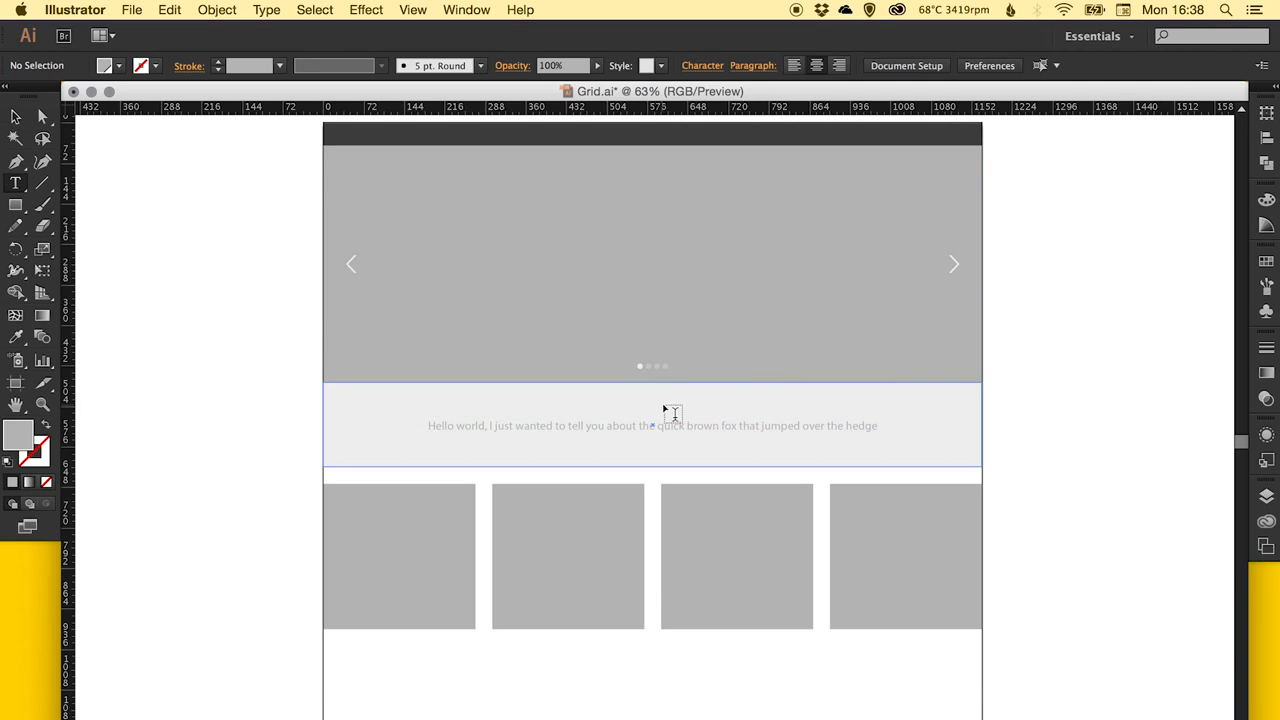
pyautogui.click(658, 425)
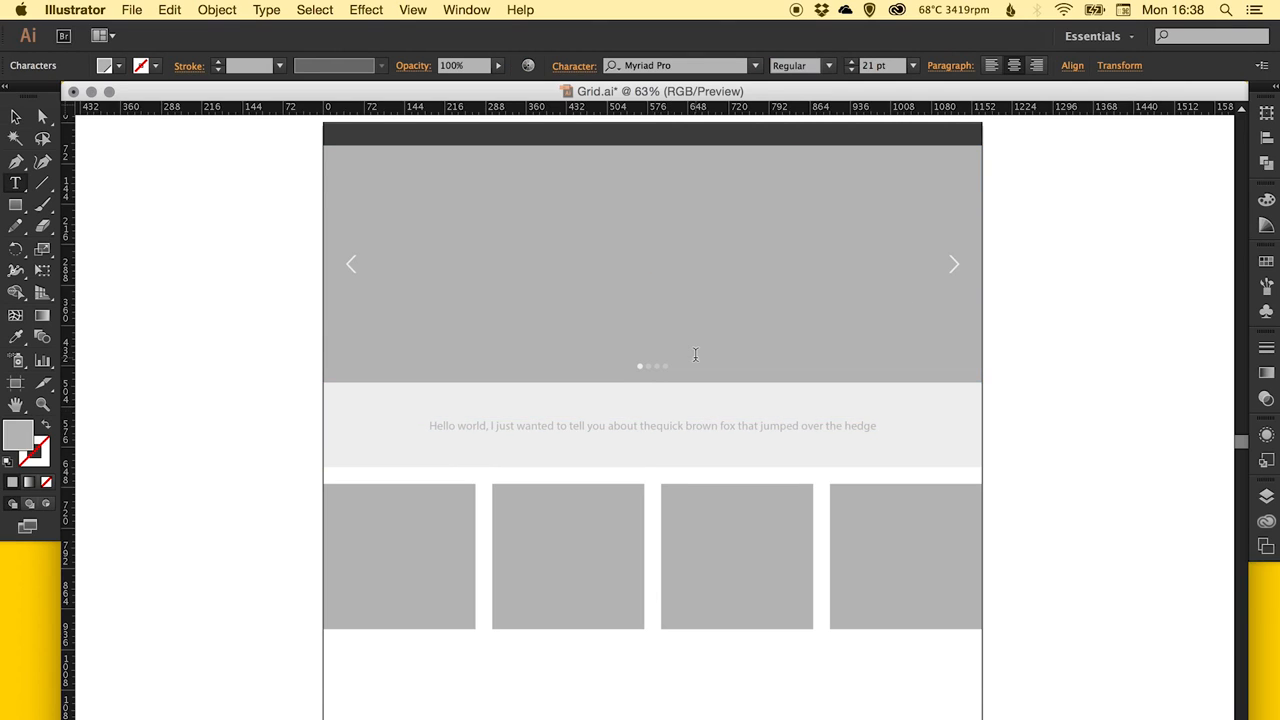
pyautogui.press('Return')
pyautogui.press('BackSpace')
pyautogui.keyDown('super'); pyautogui.click(184, 338); pyautogui.keyUp('super')
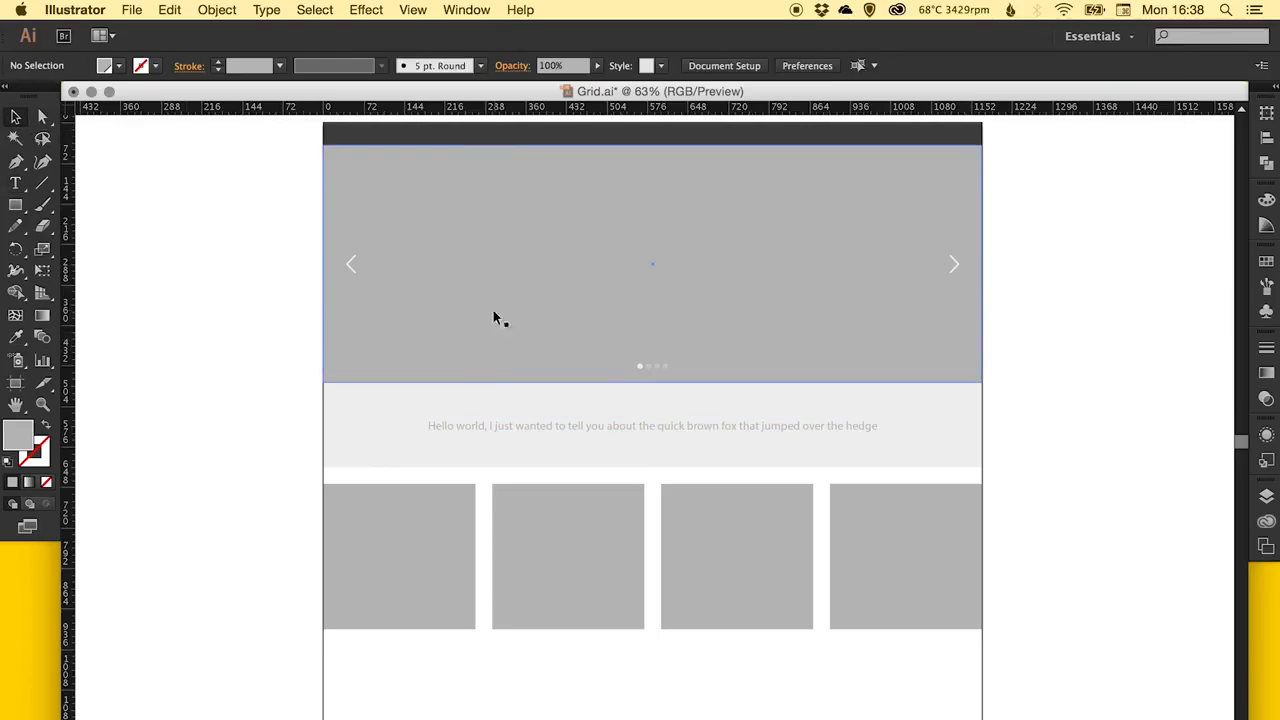
pyautogui.moveTo(494, 441)
pyautogui.mouseDown()
pyautogui.moveTo(491, 411)
pyautogui.moveTo(500, 454)
pyautogui.mouseUp()
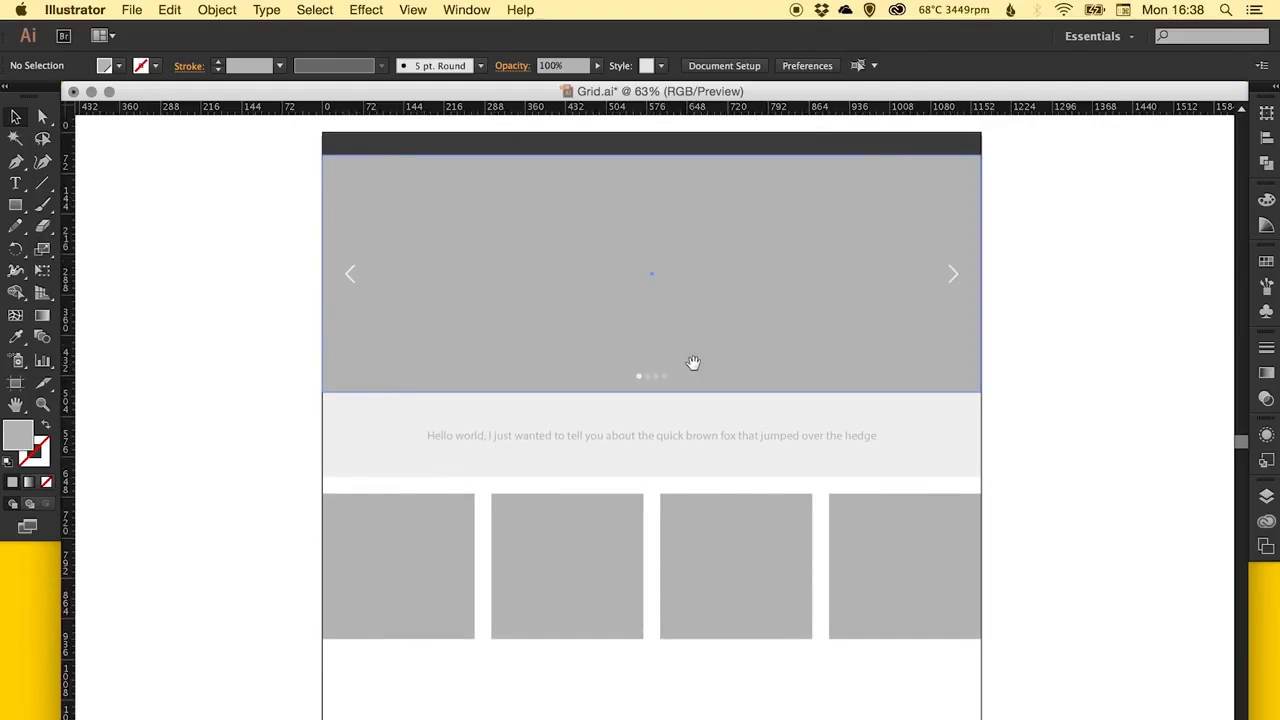
pyautogui.moveTo(693, 362); pyautogui.dragTo(690, 390)
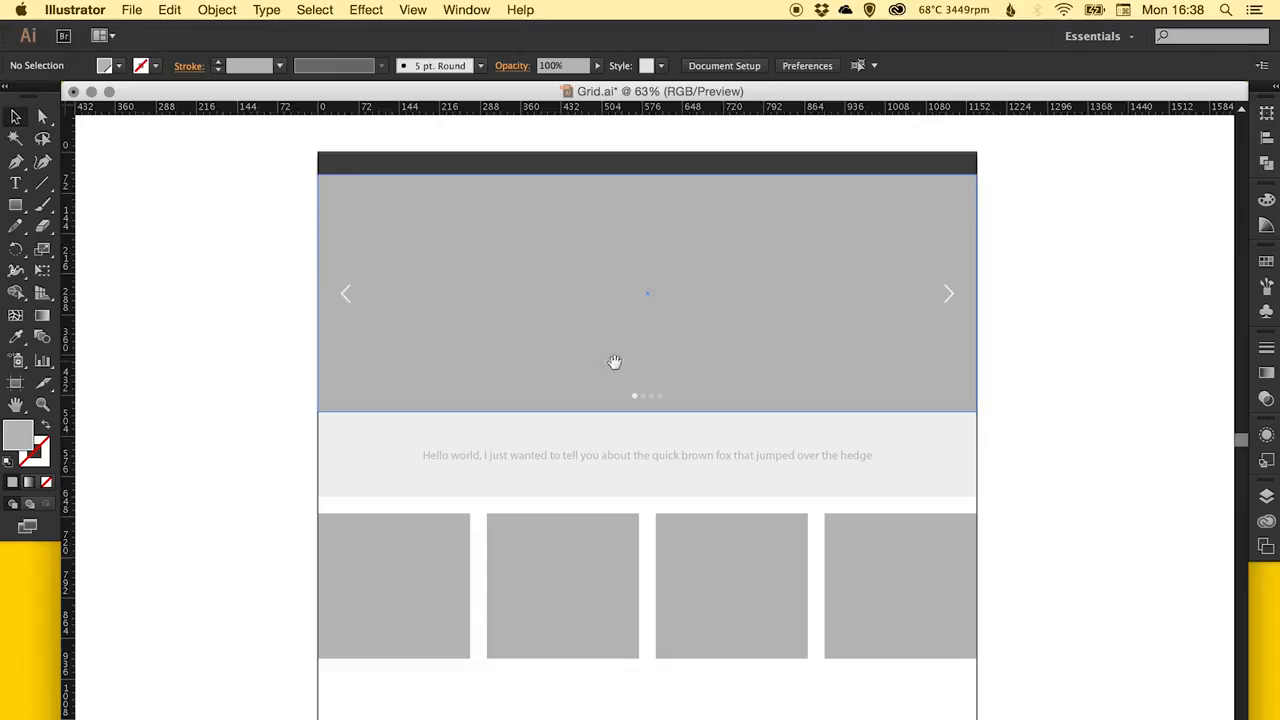